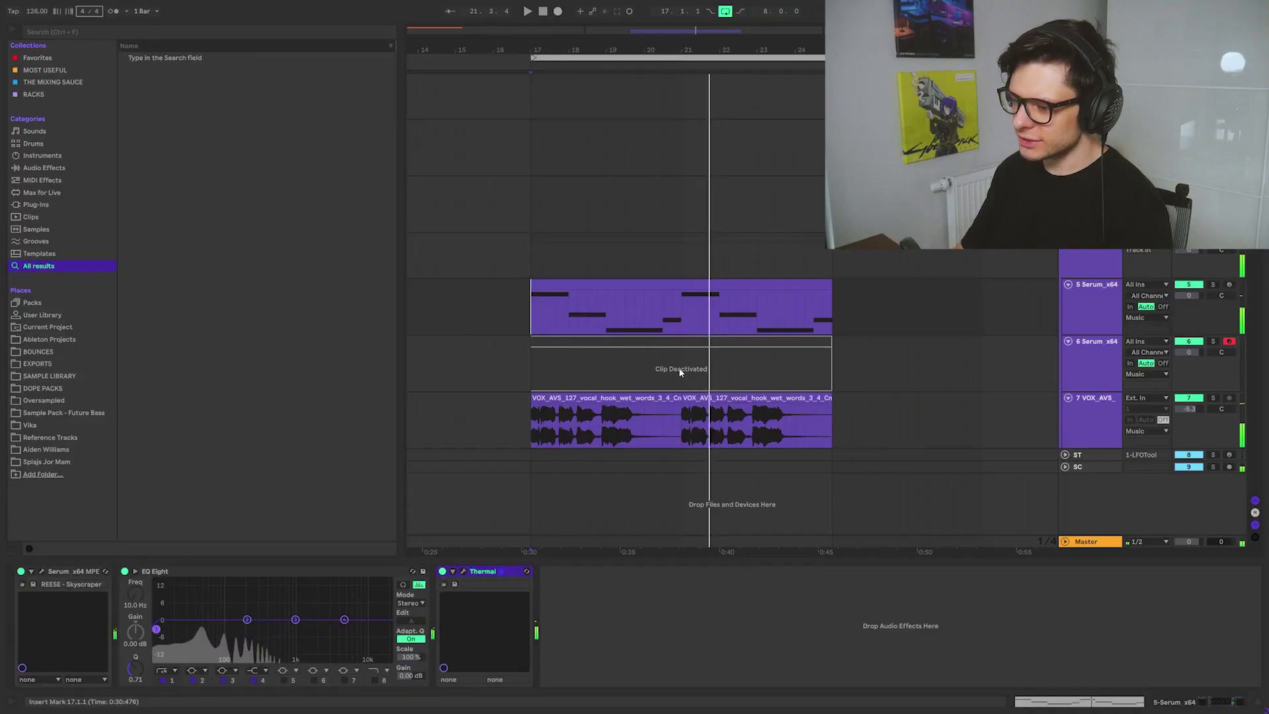
# Step: Open the FX Transitions folder of the Oversampled Ultimate Slap House 2021 sample pack
pyautogui.click(632, 309)
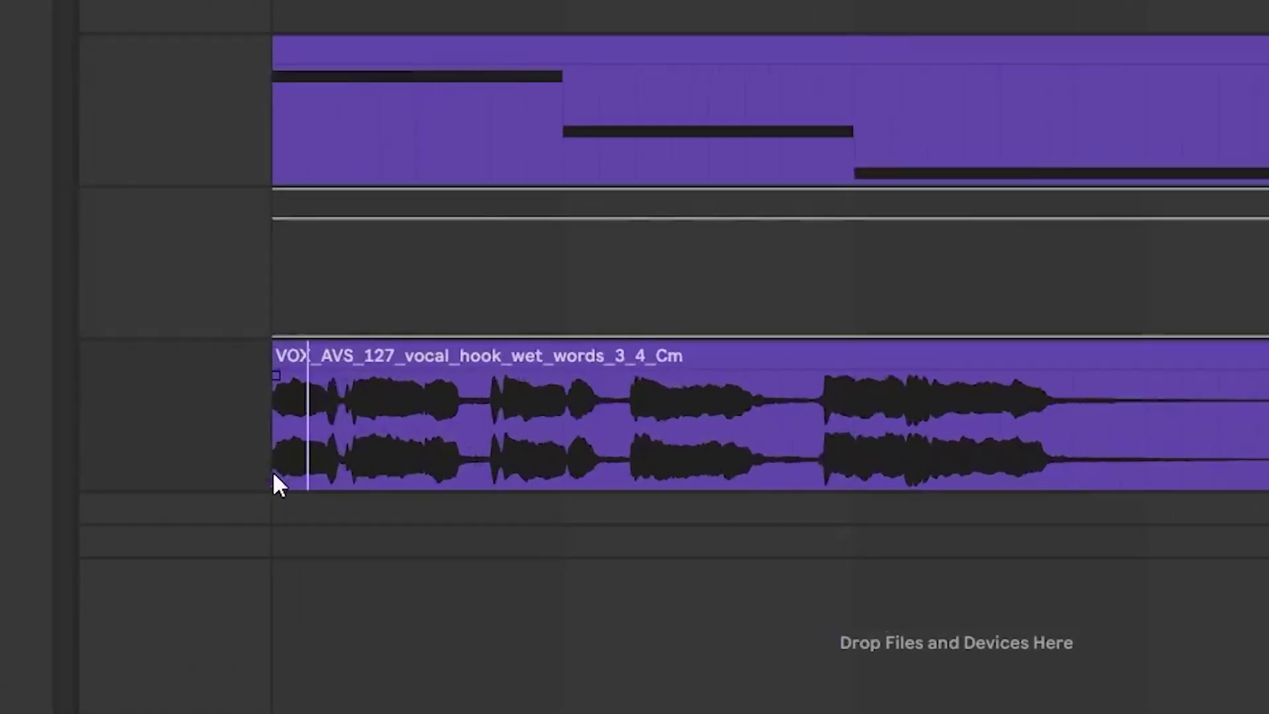
pyautogui.scroll(-5, 297, 397)
pyautogui.scroll(4, 296, 347)
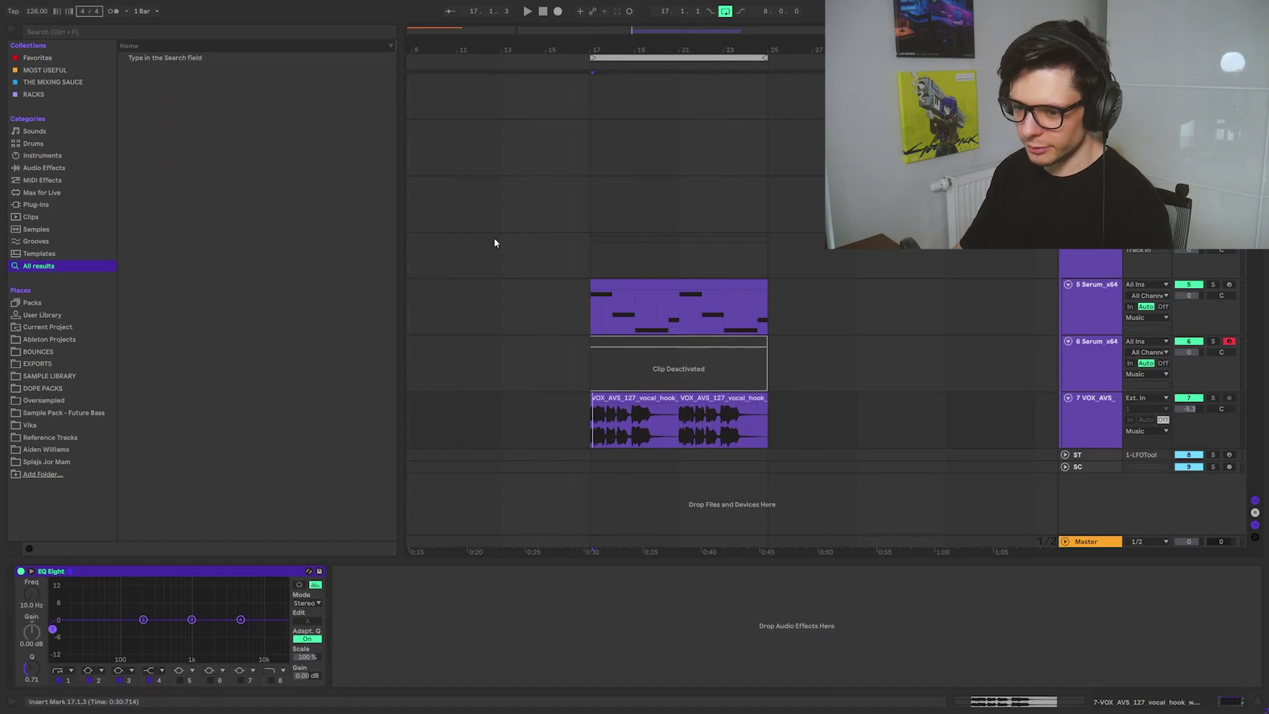
pyautogui.click(57, 403)
pyautogui.click(204, 255)
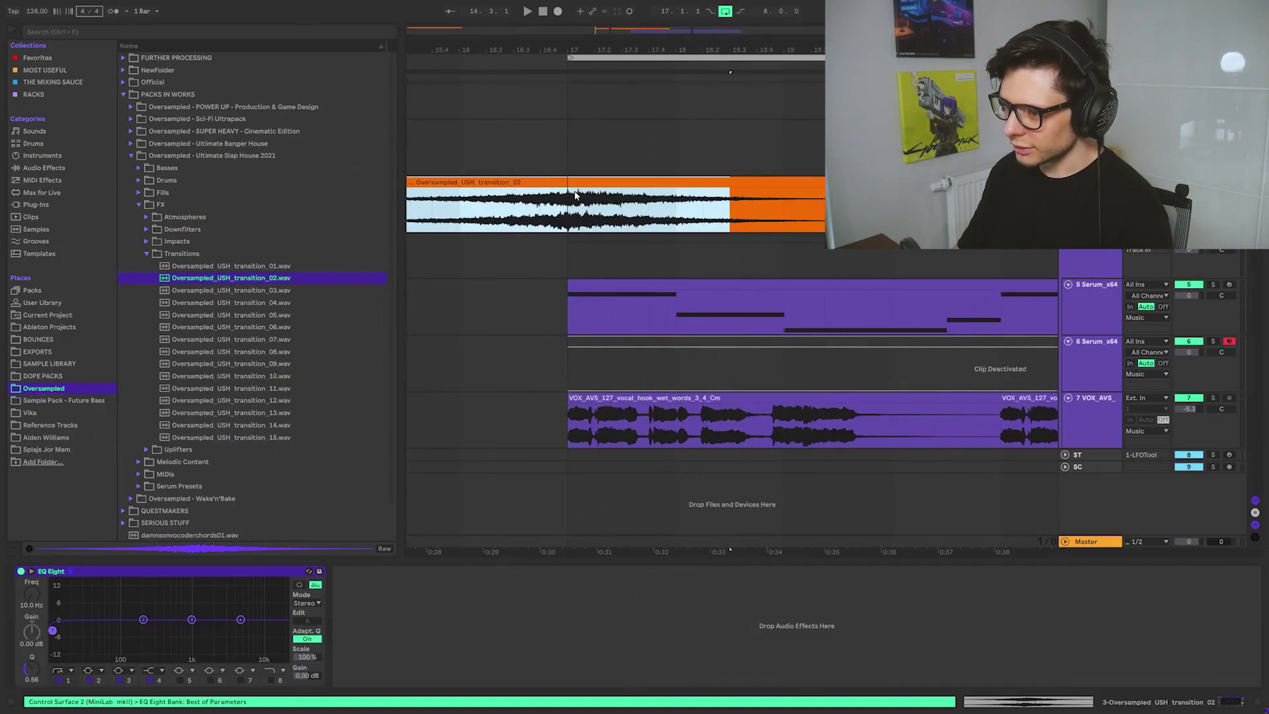
# Step: Try Oversampled_USH_transition_02 and Oversampled_USH_transition_07 on the third track, leading into bar 17
pyautogui.click(471, 219)
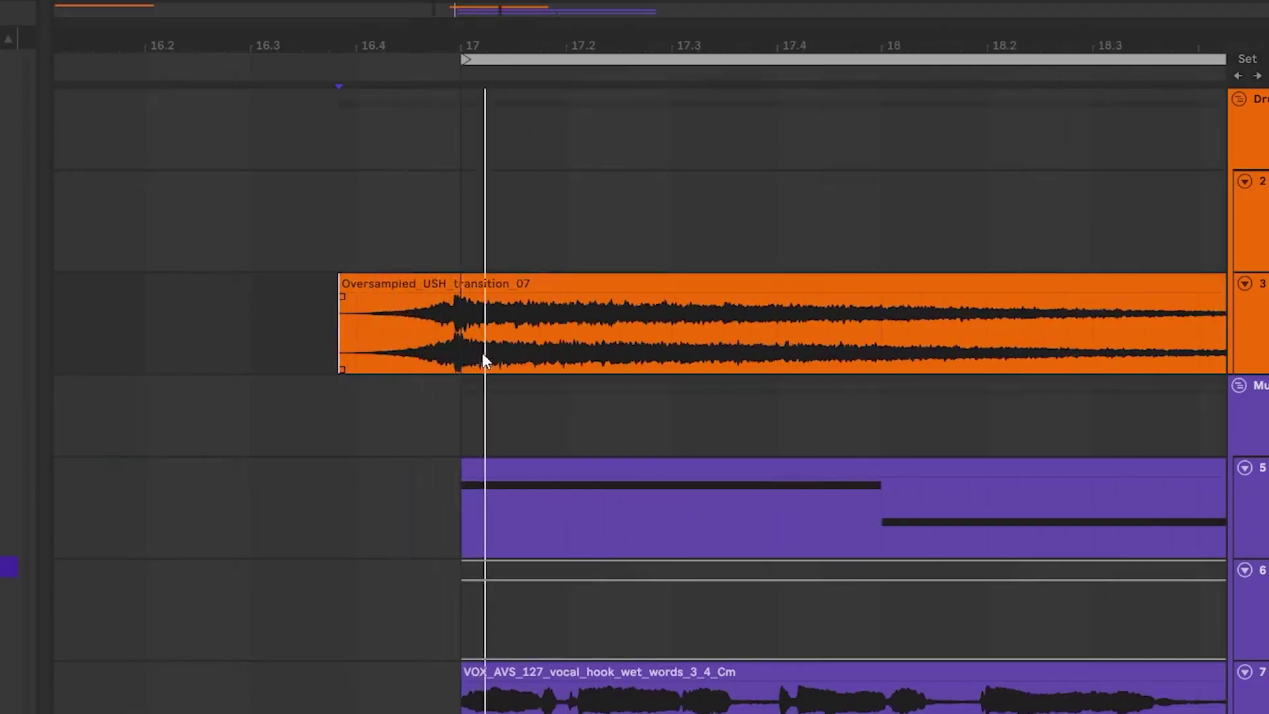
pyautogui.scroll(-5, 498, 359)
pyautogui.hscroll(3, 477, 353)
pyautogui.click(383, 304)
pyautogui.click(326, 338)
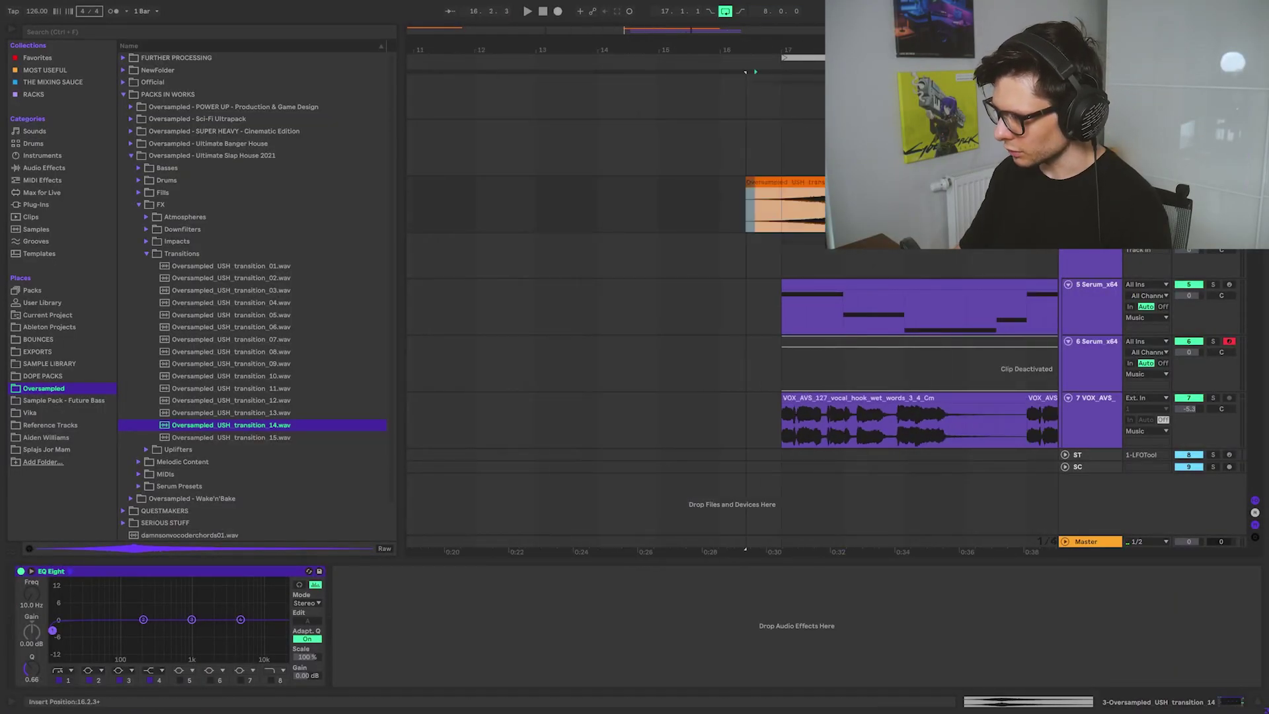
# Step: Try Oversampled_USH_transition_14 on the third track with its peak at bar 17 and play it from bar 16
pyautogui.moveTo(889, 215); pyautogui.dragTo(786, 220)
pyautogui.hscroll(3, 665, 210)
pyautogui.click(617, 216)
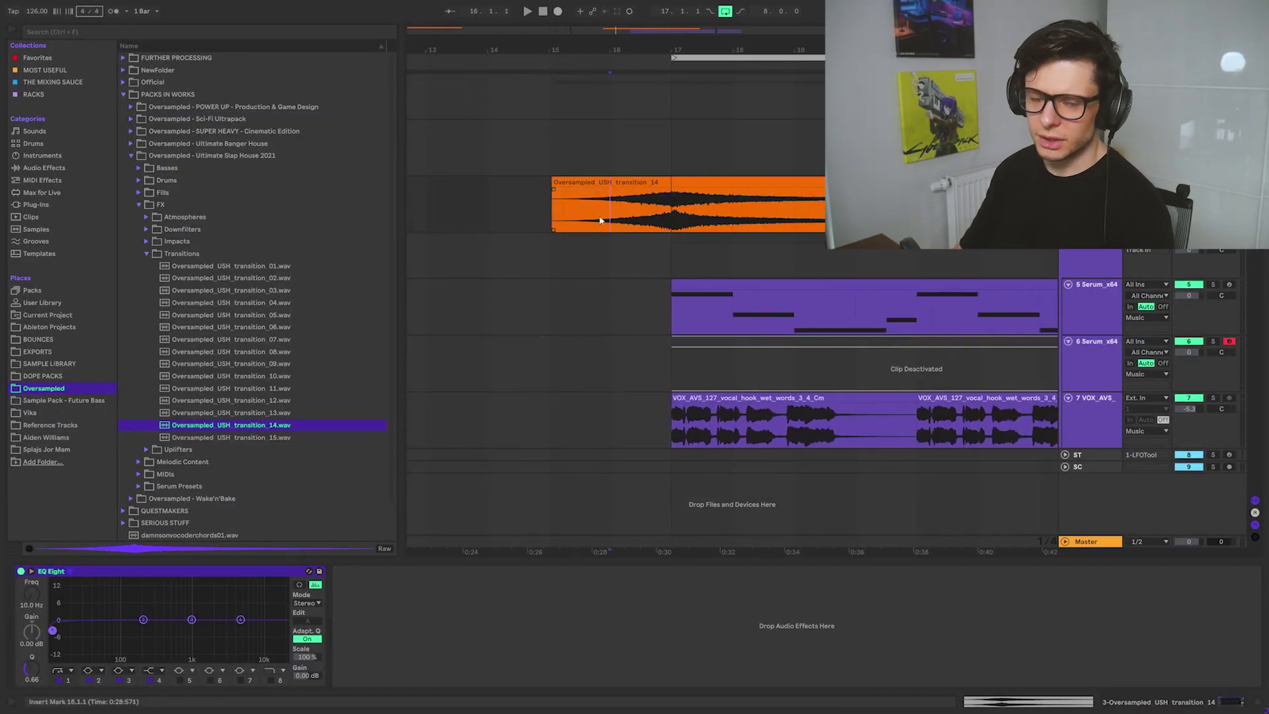
pyautogui.scroll(3, 654, 224)
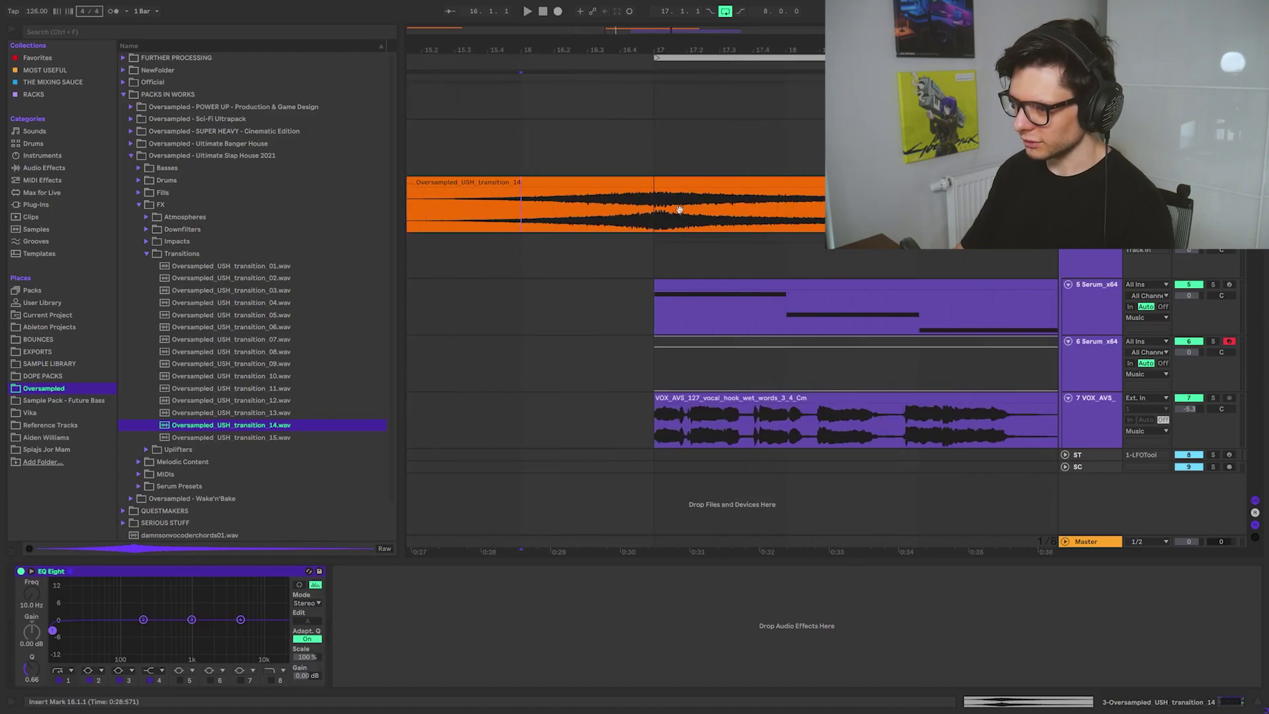
pyautogui.scroll(-5, 614, 218)
pyautogui.scroll(4, 564, 213)
pyautogui.press('space')
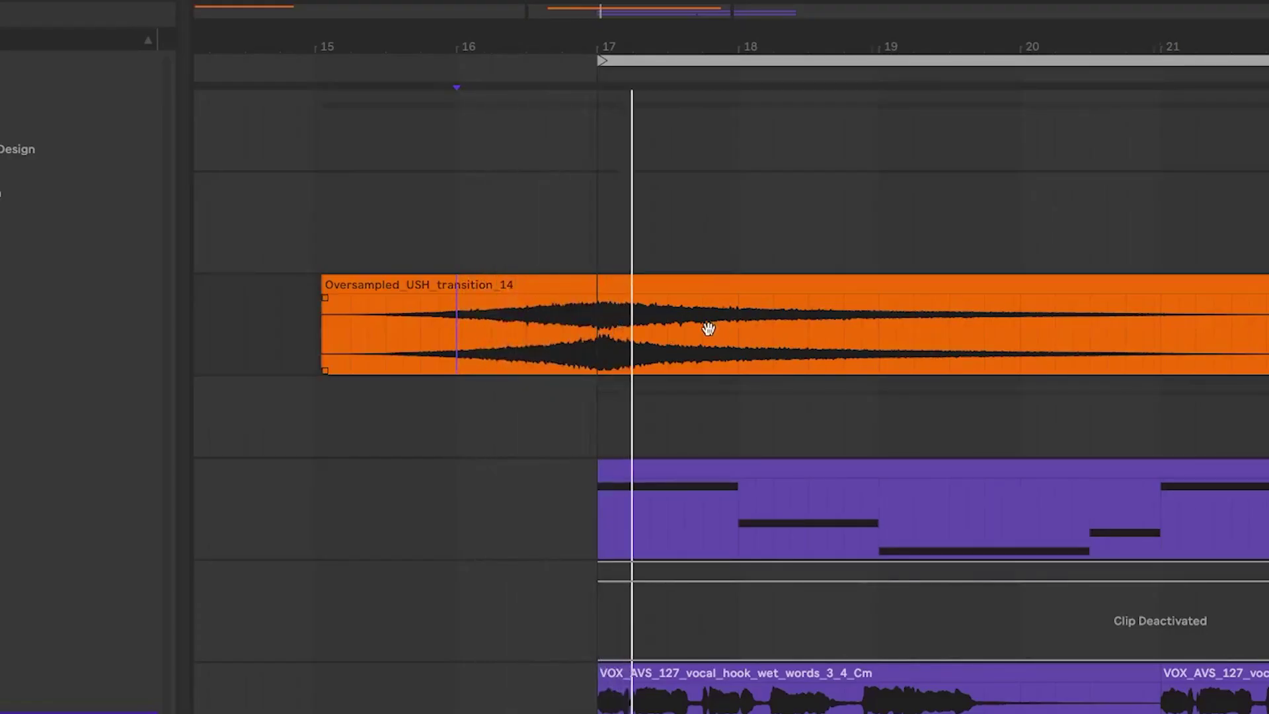
# Step: Place Oversampled_USH_transition_08 on the third track with its peak at bar 17 and play it back
pyautogui.hscroll(3, 719, 327)
pyautogui.click(322, 370)
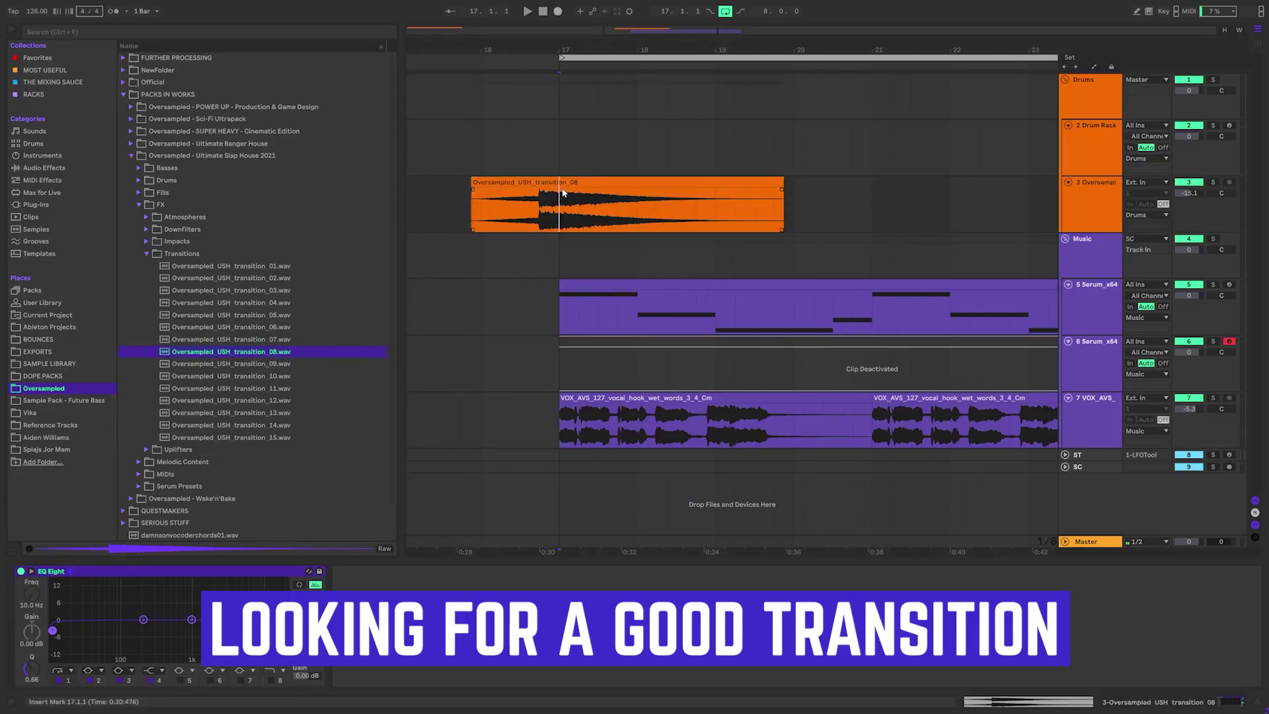
pyautogui.click(576, 183)
pyautogui.scroll(4, 576, 184)
pyautogui.press('space')
pyautogui.scroll(-3, 1096, 357)
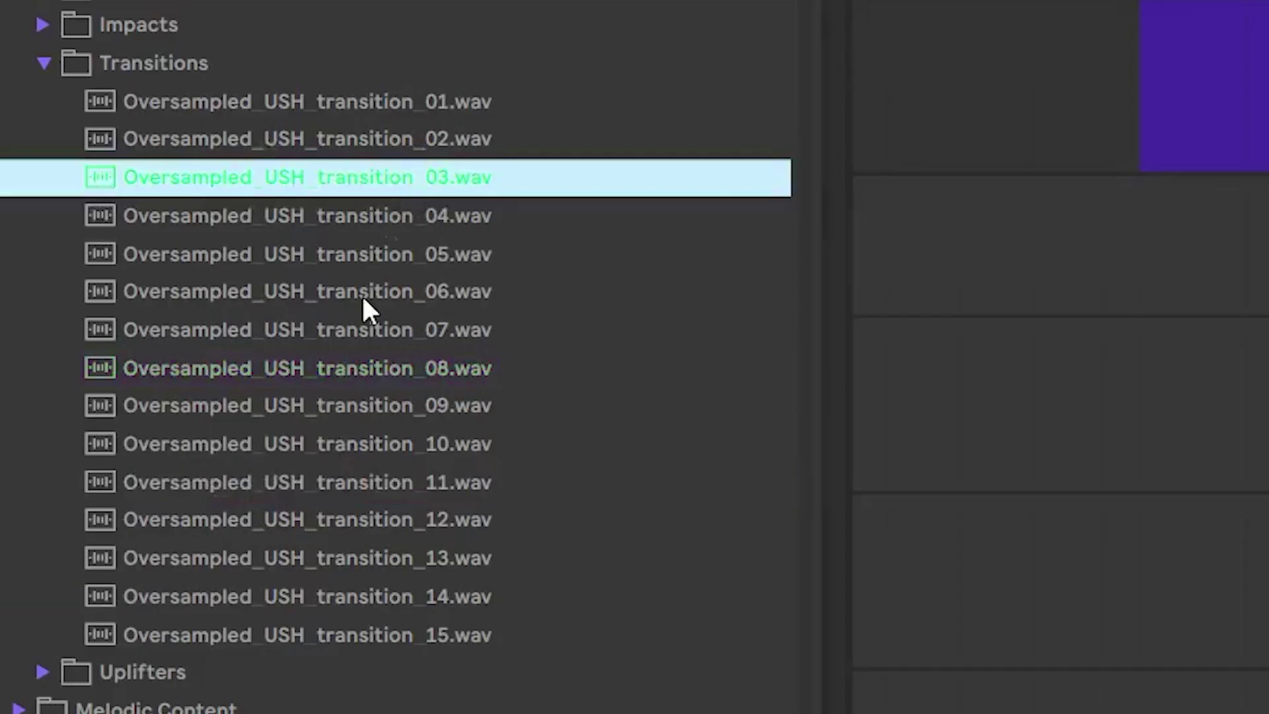
# Step: Preview the transition samples and layer Oversampled_USH_transition_15 on a new audio track, with its peak at bar 17
pyautogui.press('Down')
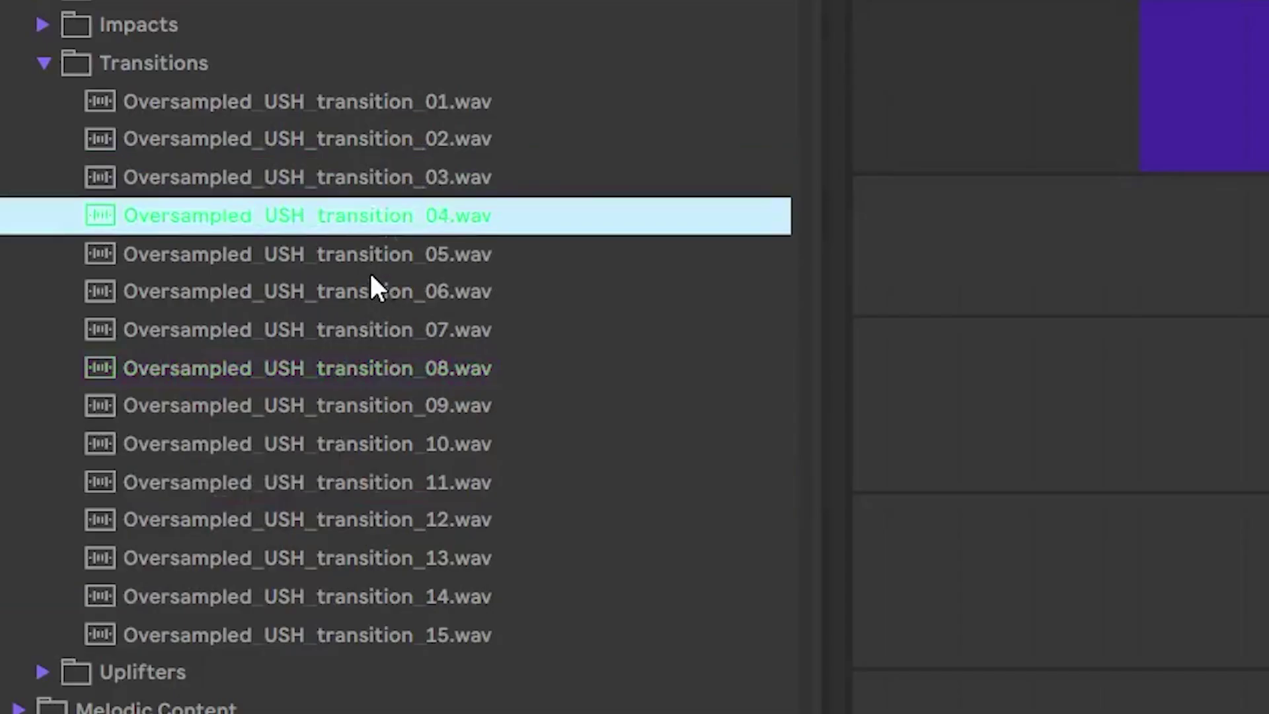
pyautogui.press('Up')
pyautogui.press('Up')
pyautogui.press('Up')
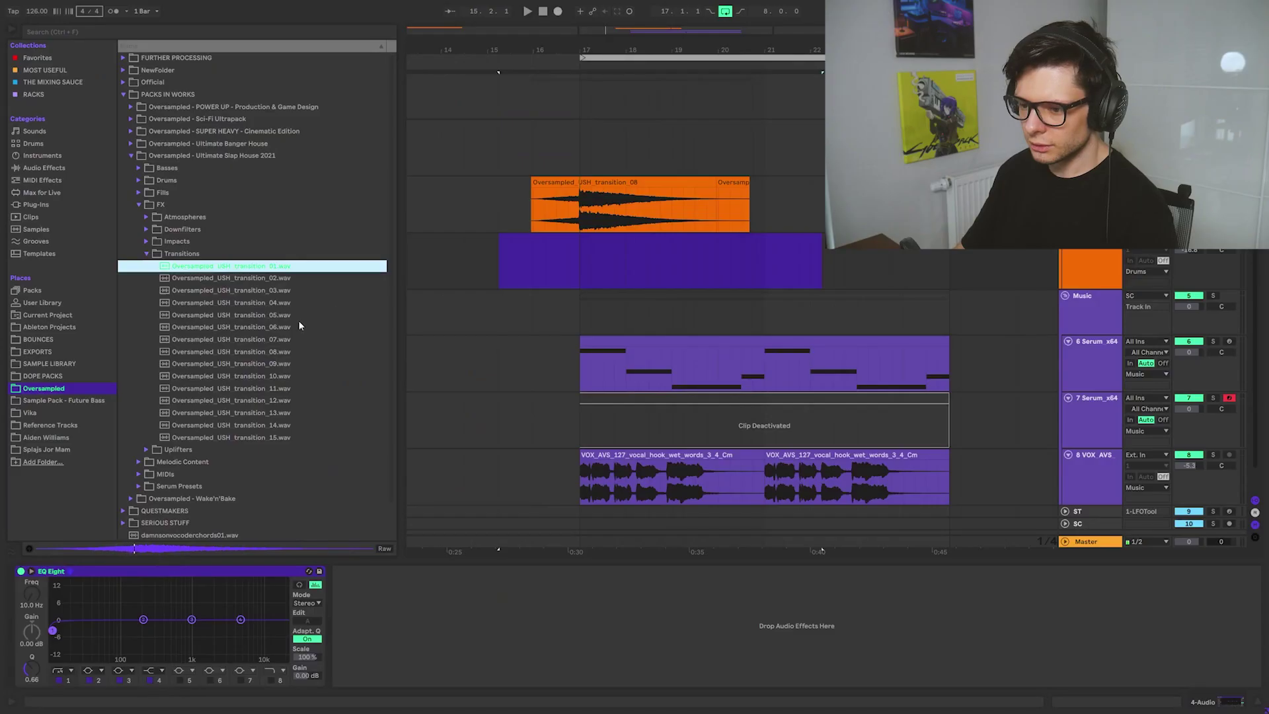
pyautogui.moveTo(302, 265); pyautogui.dragTo(813, 266)
pyautogui.moveTo(848, 433); pyautogui.dragTo(686, 472)
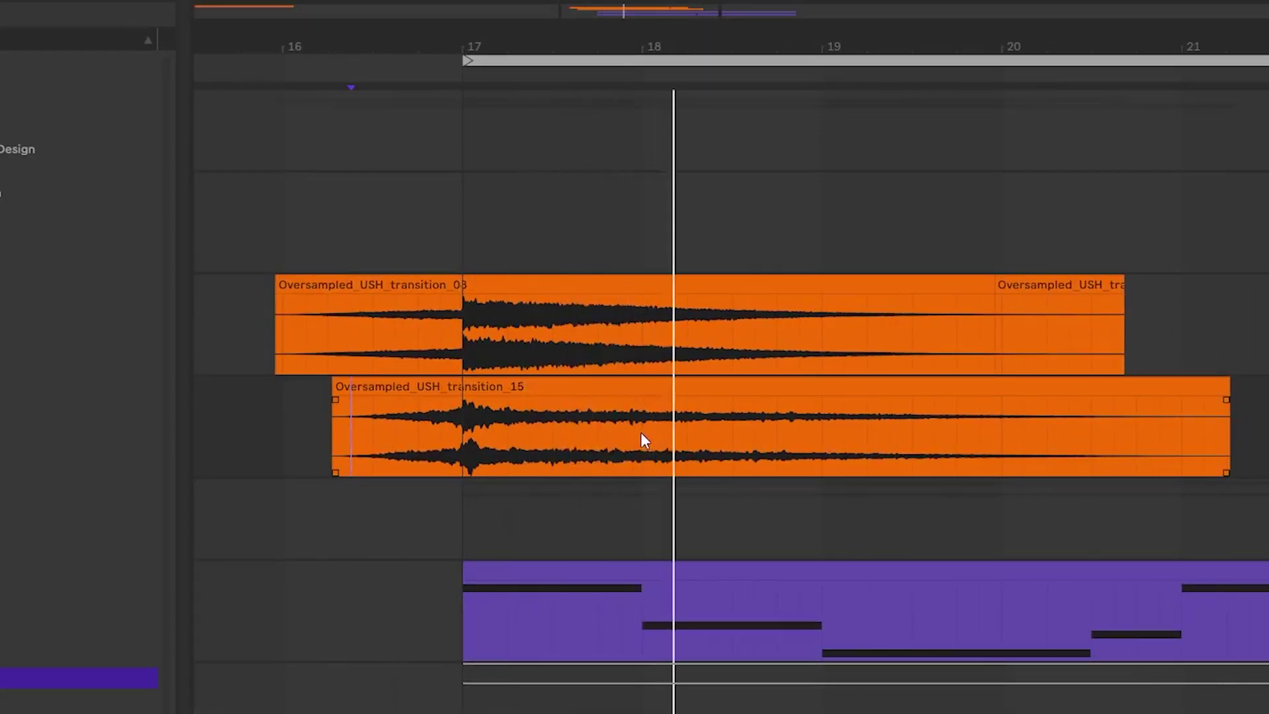
pyautogui.moveTo(822, 432); pyautogui.dragTo(532, 430)
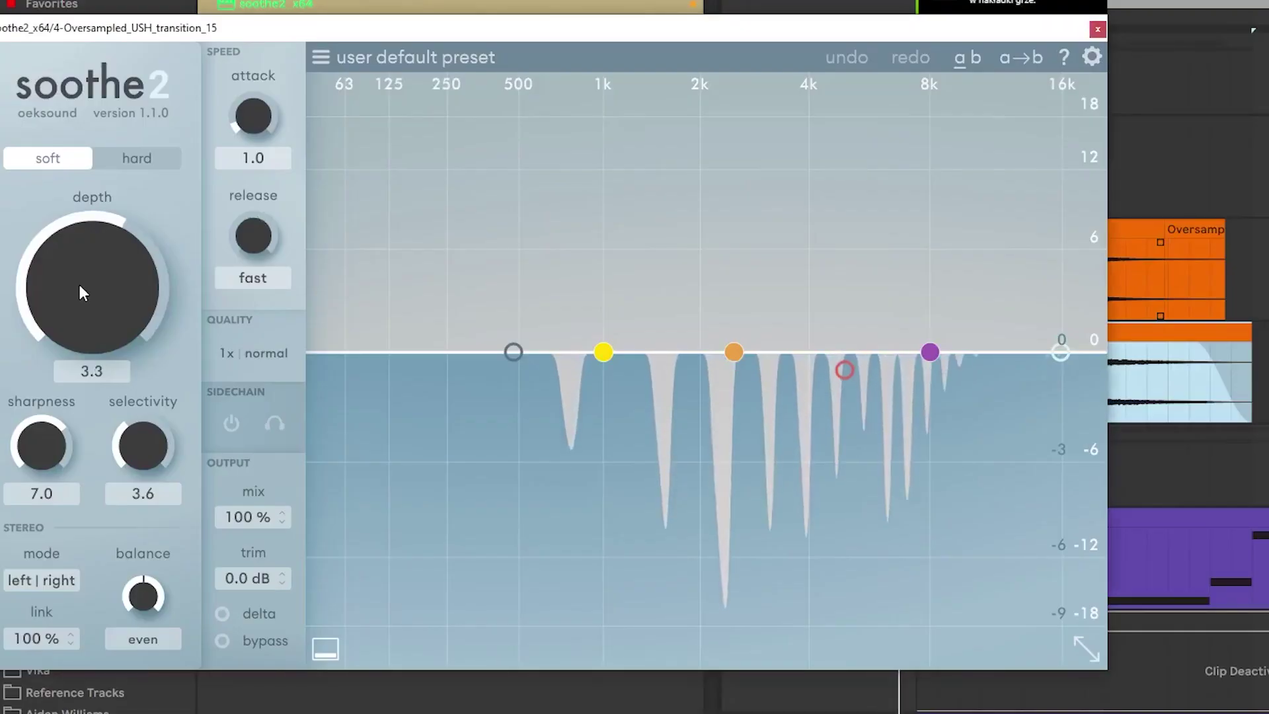
# Step: Delete the middle copy of the transition_15 clip, around bar 21
pyautogui.scroll(4, 80, 290)
pyautogui.scroll(-9, 105, 283)
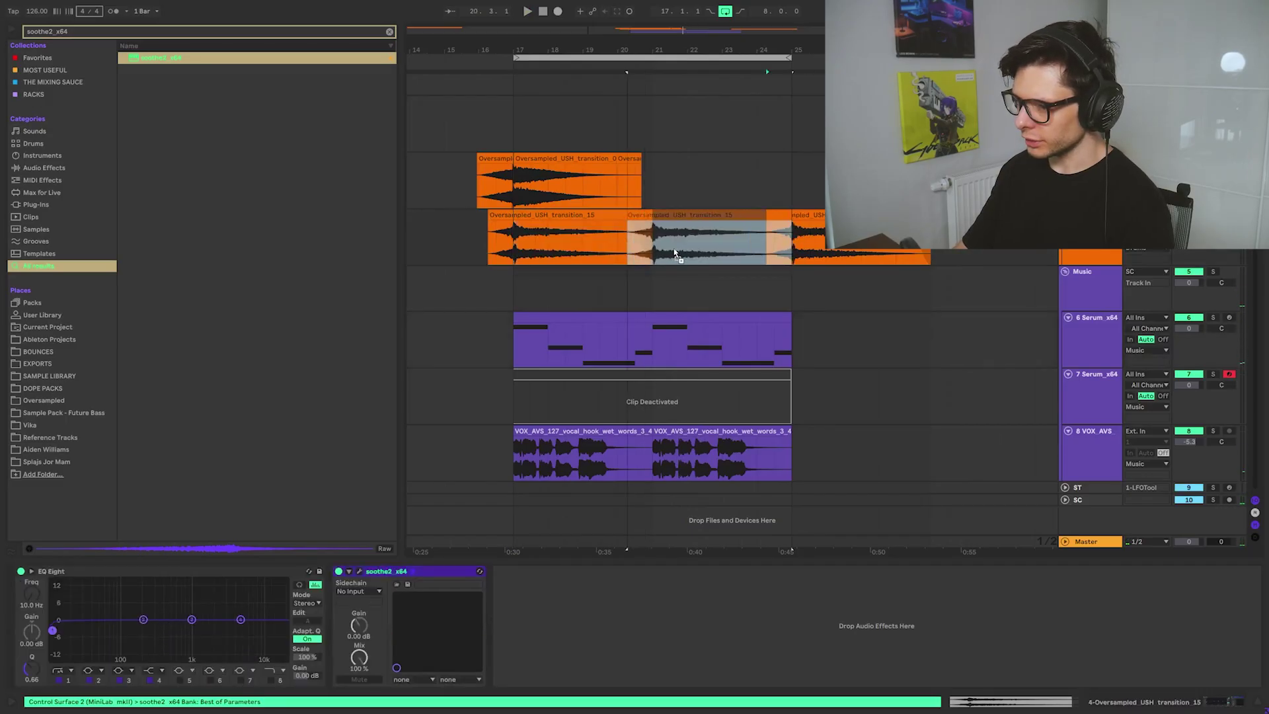
pyautogui.press('Delete')
# Step: Search the browser for THE ULTIMATE SPACE and load THE ULTIMATE SPACE.adg rack onto the transition_15 track
pyautogui.click(609, 256)
pyautogui.hotkey('ctrl', 'f')
pyautogui.write('THE ULTIMATE SPACE')
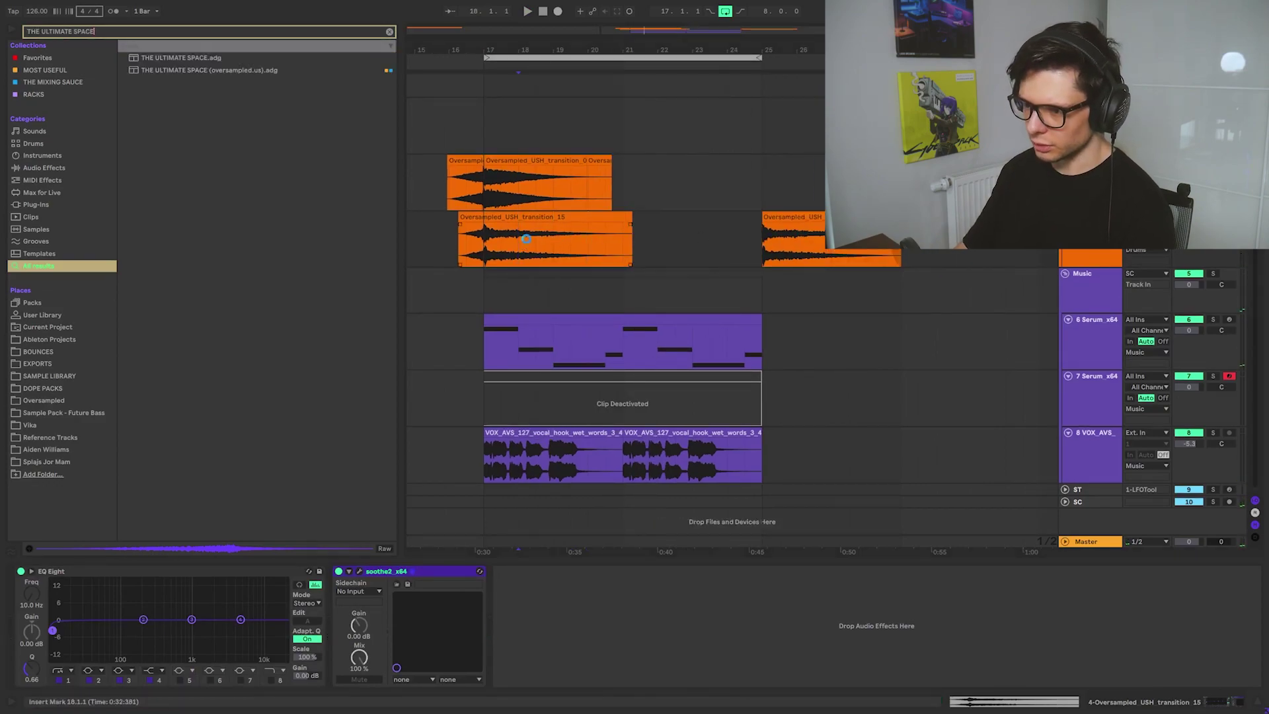
pyautogui.press('Return')
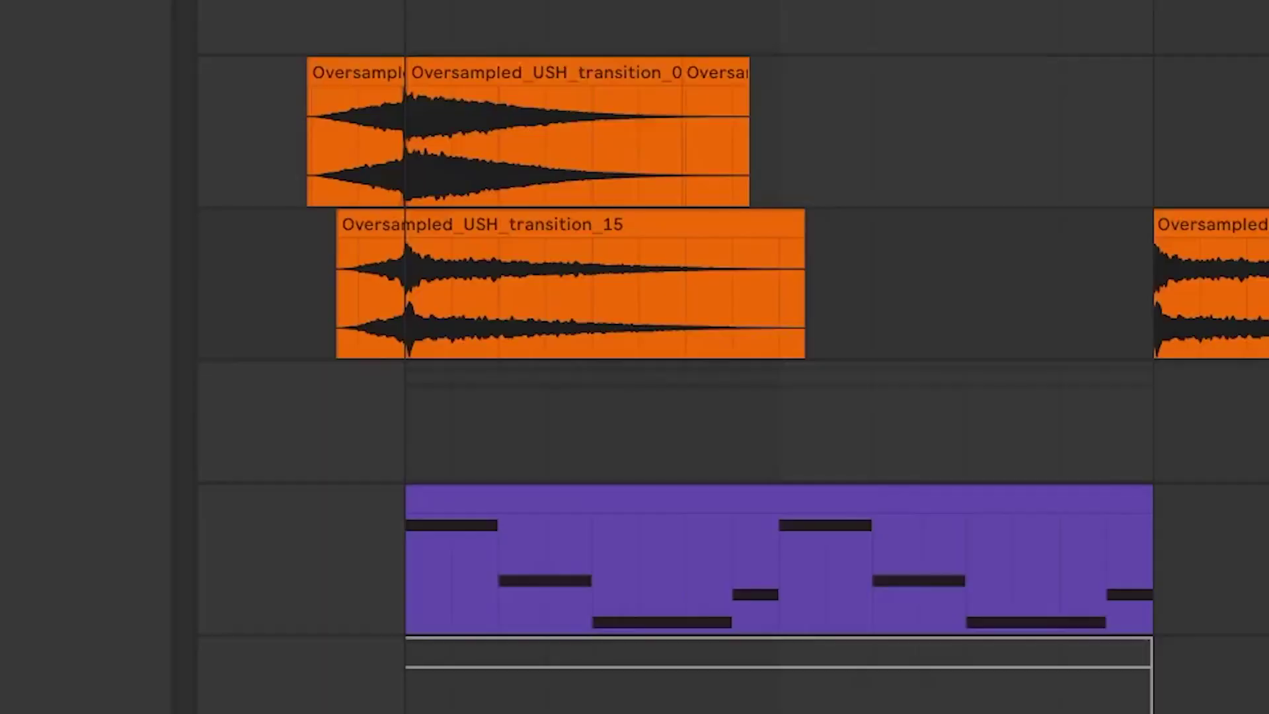
# Step: Show the automation lanes and shape curved automation on the transition_15 track rising from bar 17 to bar 19
pyautogui.press('a')
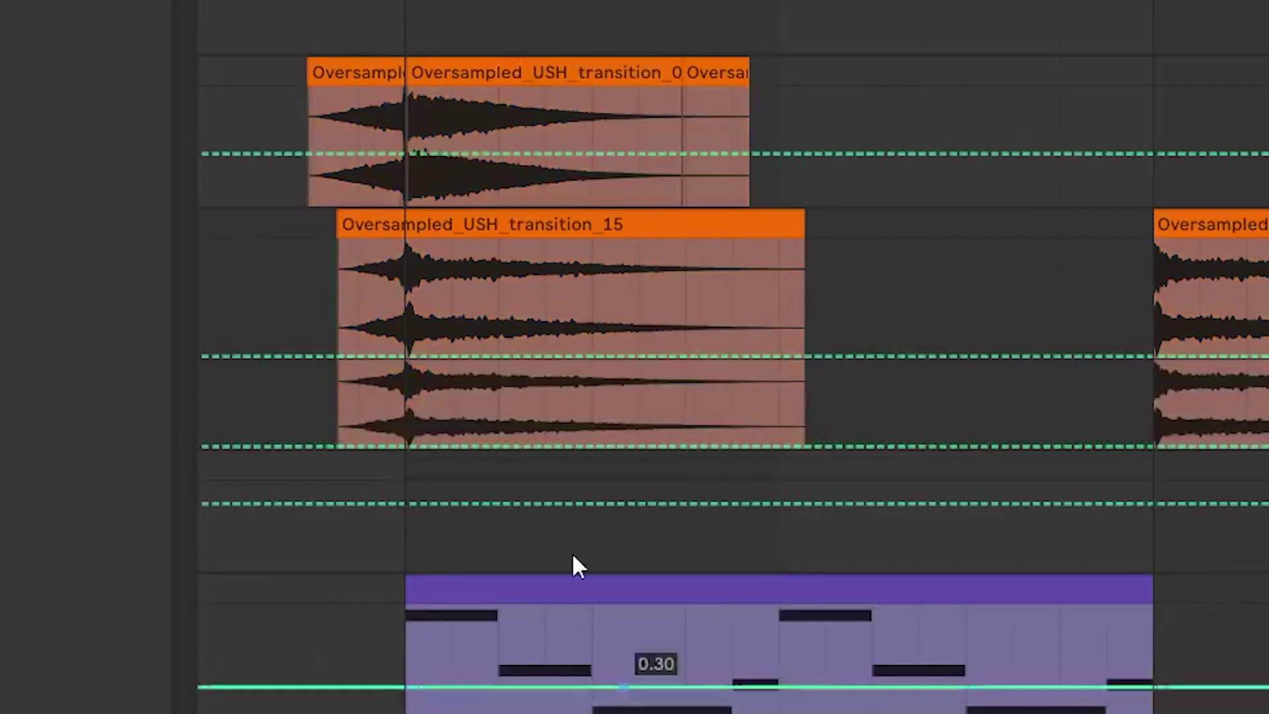
pyautogui.click(406, 446)
pyautogui.doubleClick(579, 394)
pyautogui.moveTo(488, 421); pyautogui.dragTo(488, 438)
pyautogui.click(399, 404)
pyautogui.press('space')
pyautogui.moveTo(577, 397)
pyautogui.mouseDown()
pyautogui.moveTo(539, 395)
pyautogui.moveTo(592, 401)
pyautogui.mouseUp()
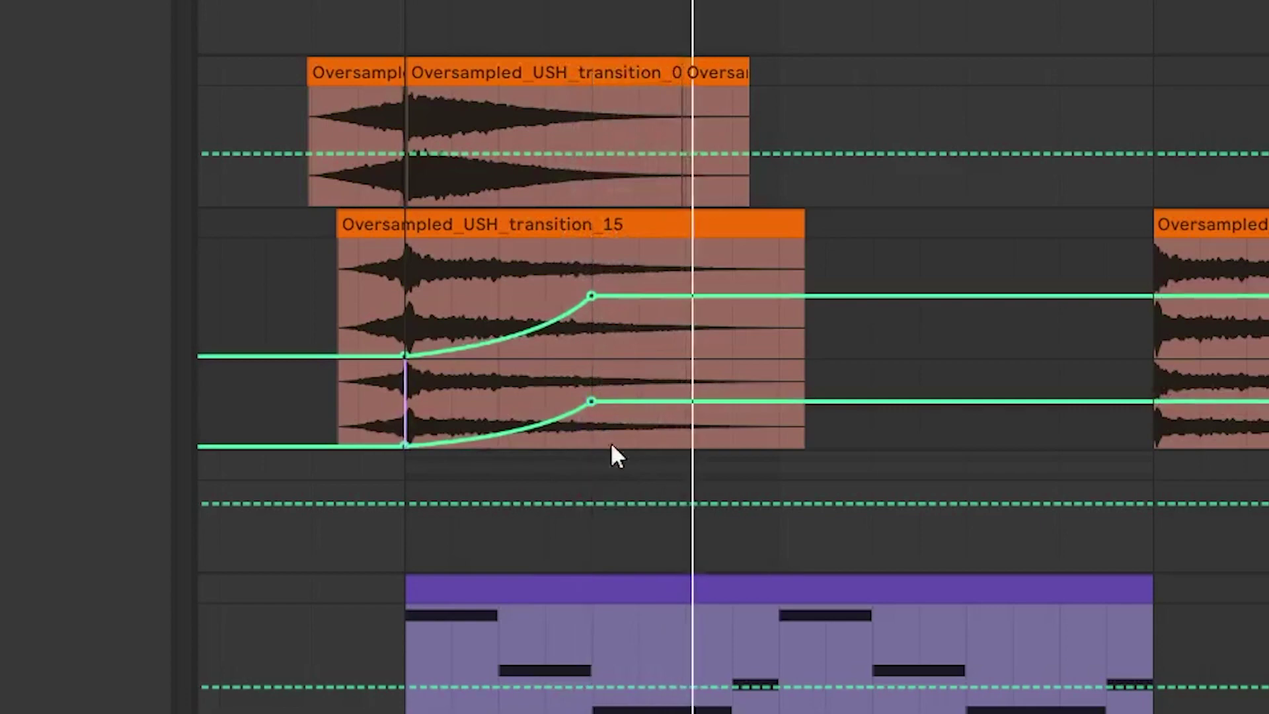
pyautogui.click(605, 337)
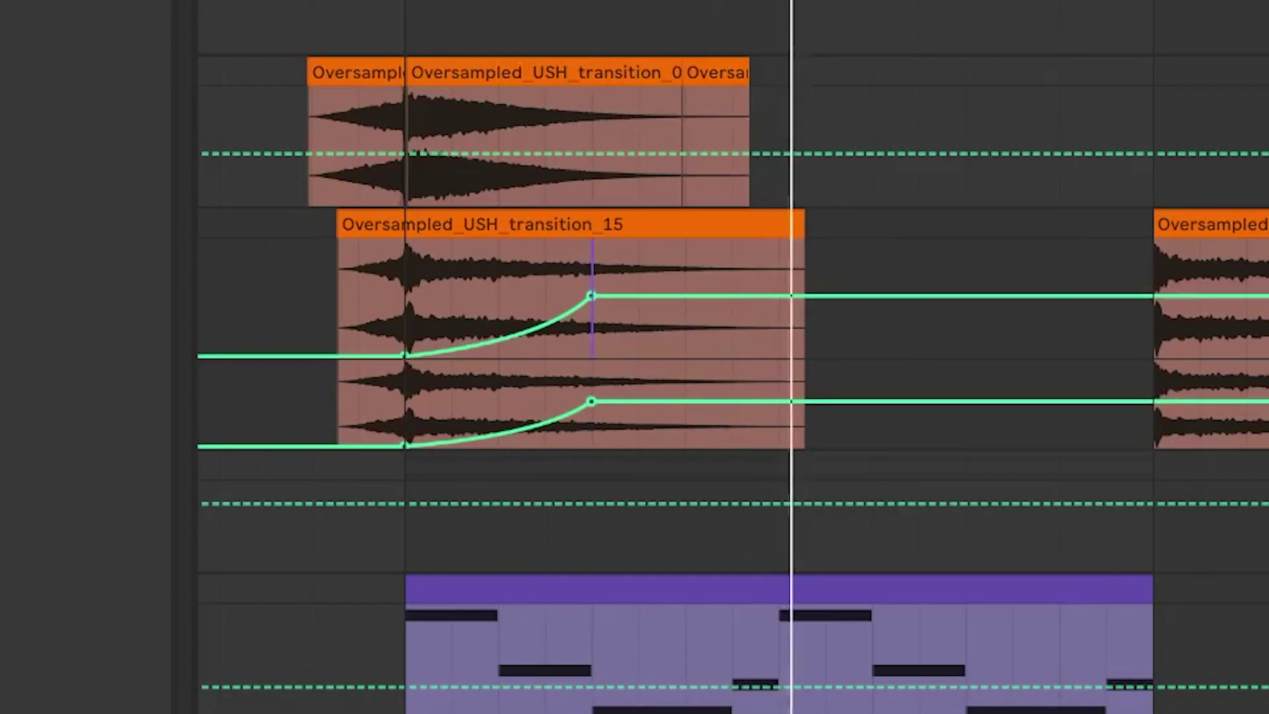
pyautogui.press('Delete')
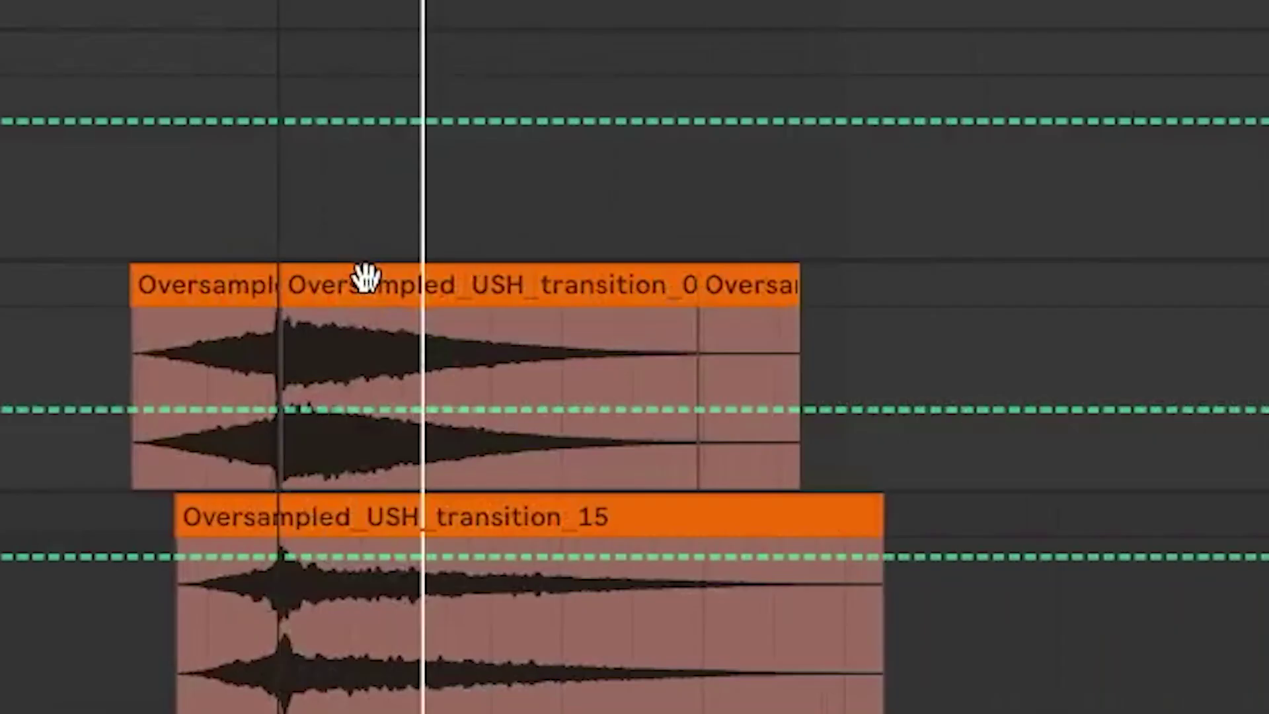
pyautogui.scroll(5, 459, 66)
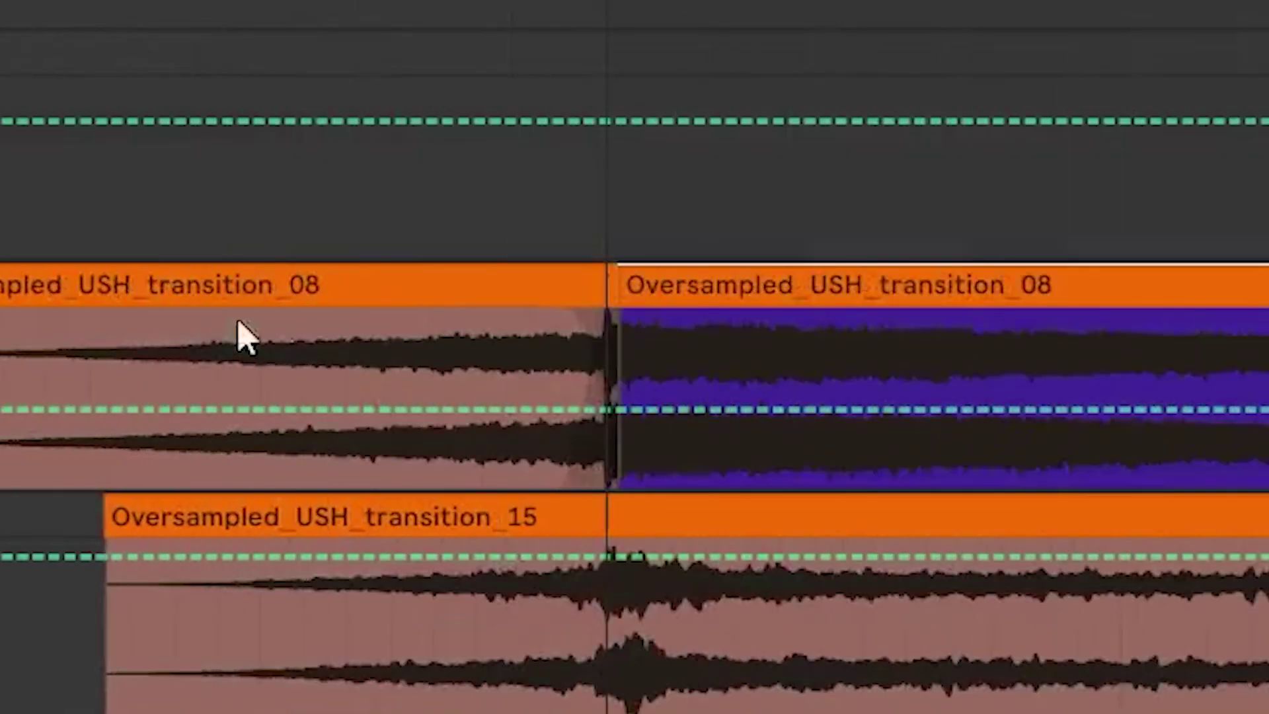
pyautogui.scroll(3, 607, 327)
pyautogui.scroll(-5, 593, 317)
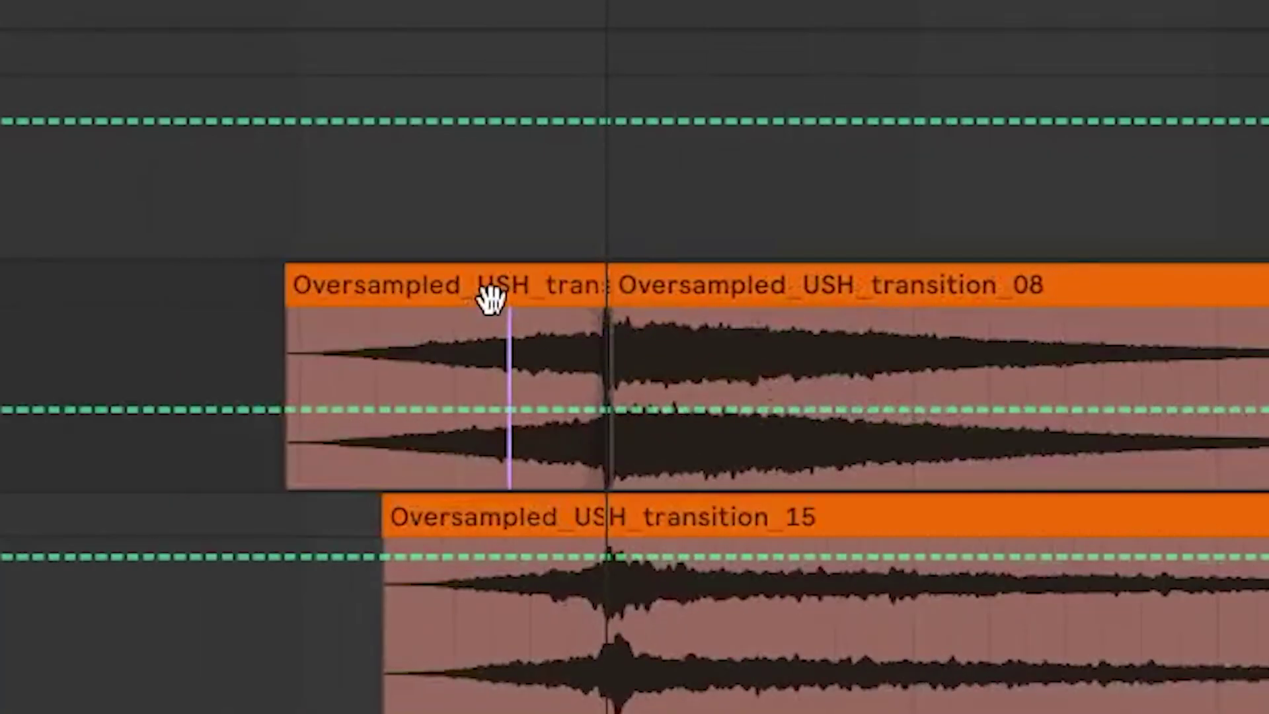
pyautogui.click(522, 286)
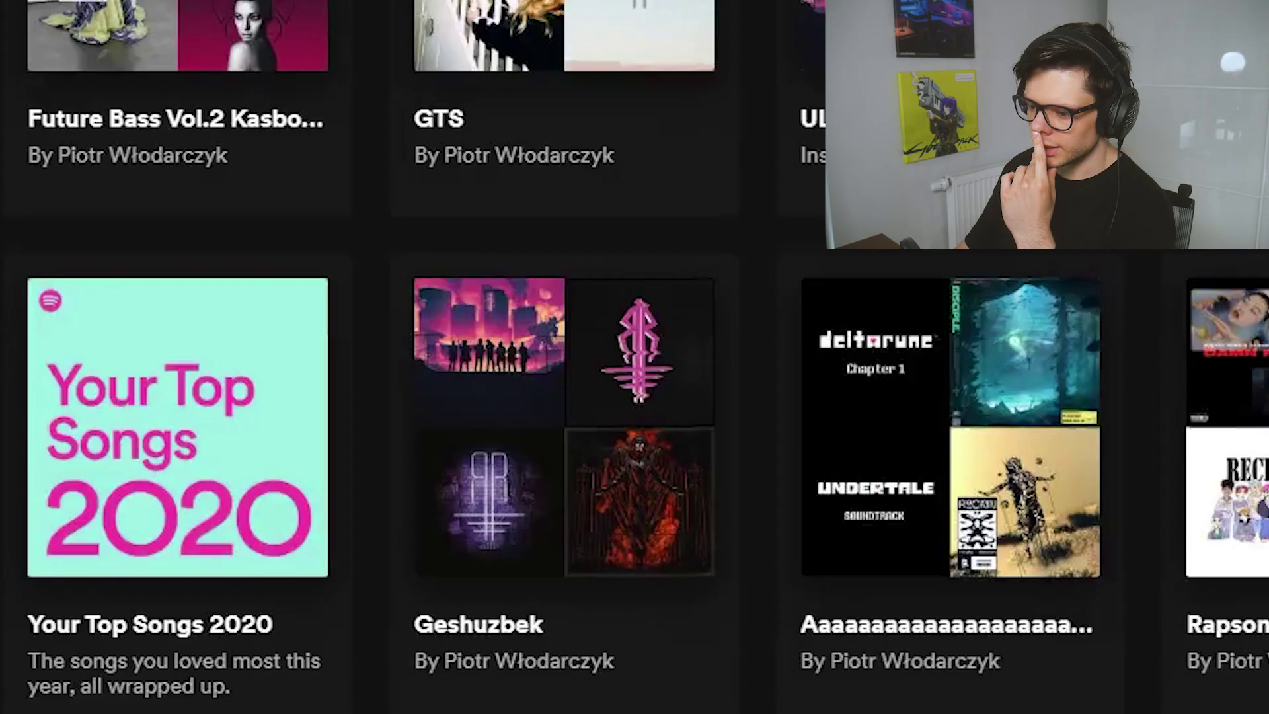
# Step: Switch to Spotify and browse through the playlists in the library
pyautogui.scroll(-15, 635, 357)
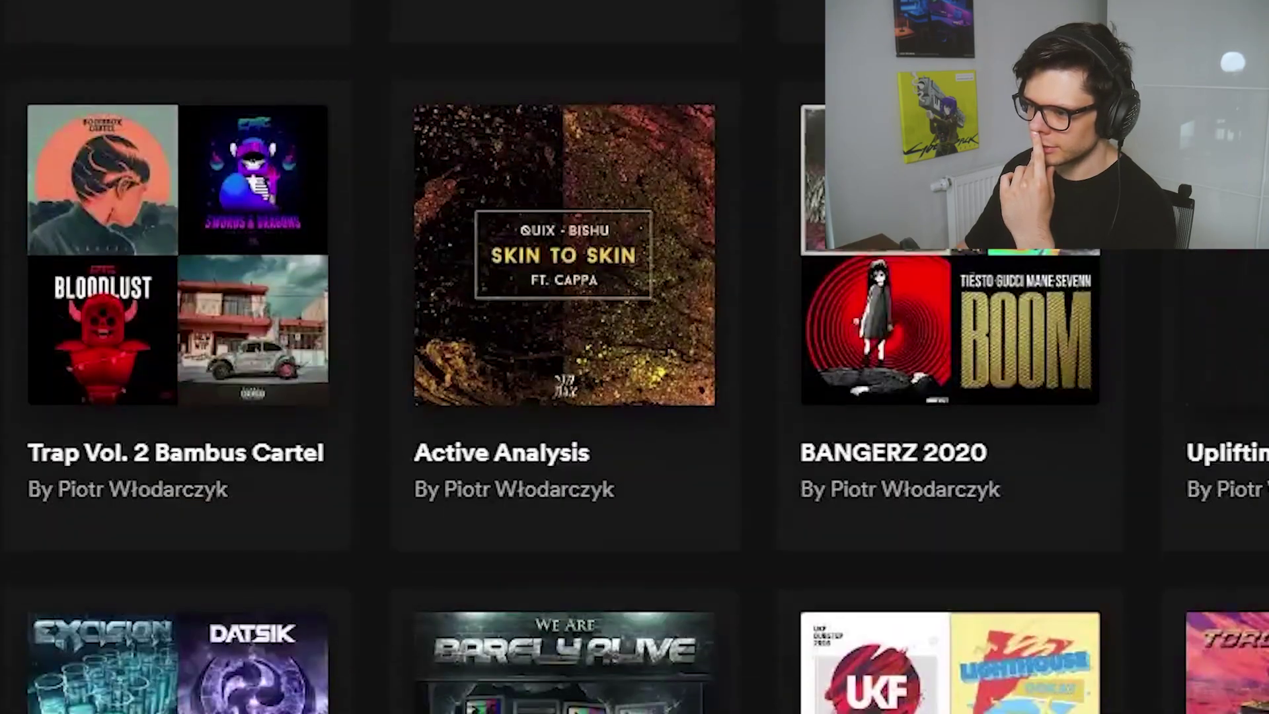
pyautogui.scroll(-20, 635, 357)
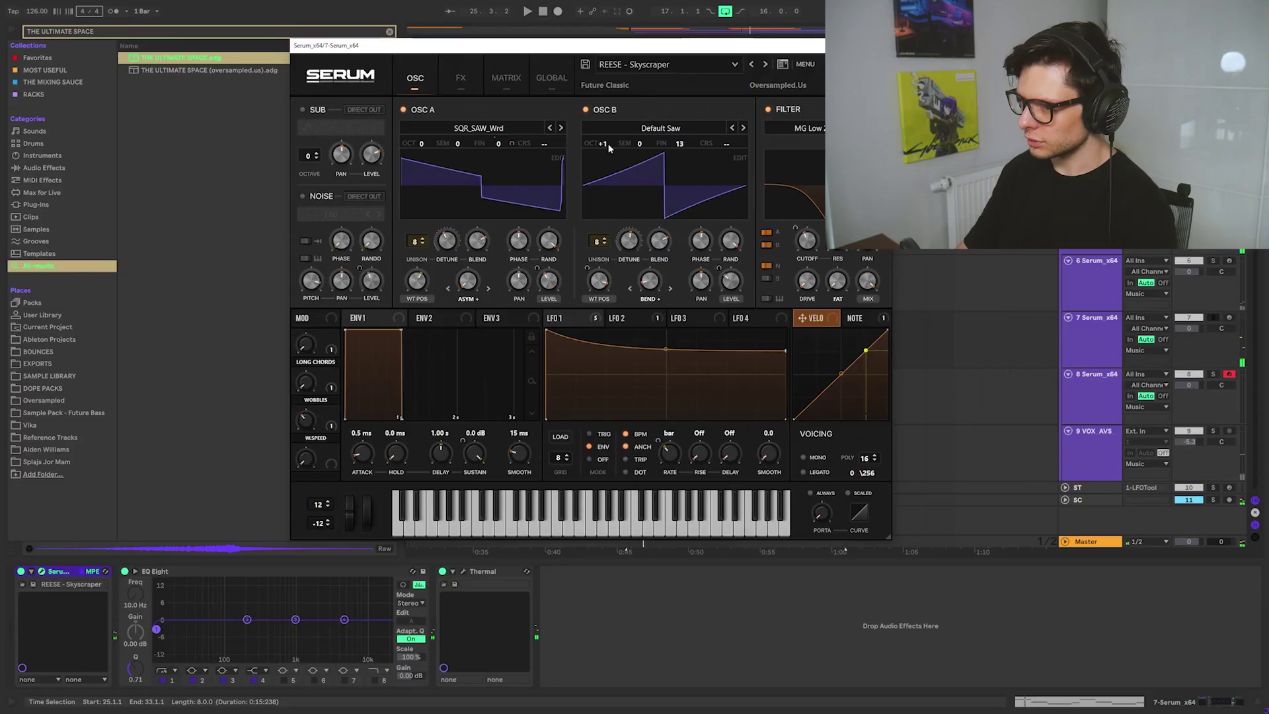
# Step: Close the Serum window showing the REESE - Skyscraper preset
pyautogui.click(878, 46)
pyautogui.doubleClick(736, 314)
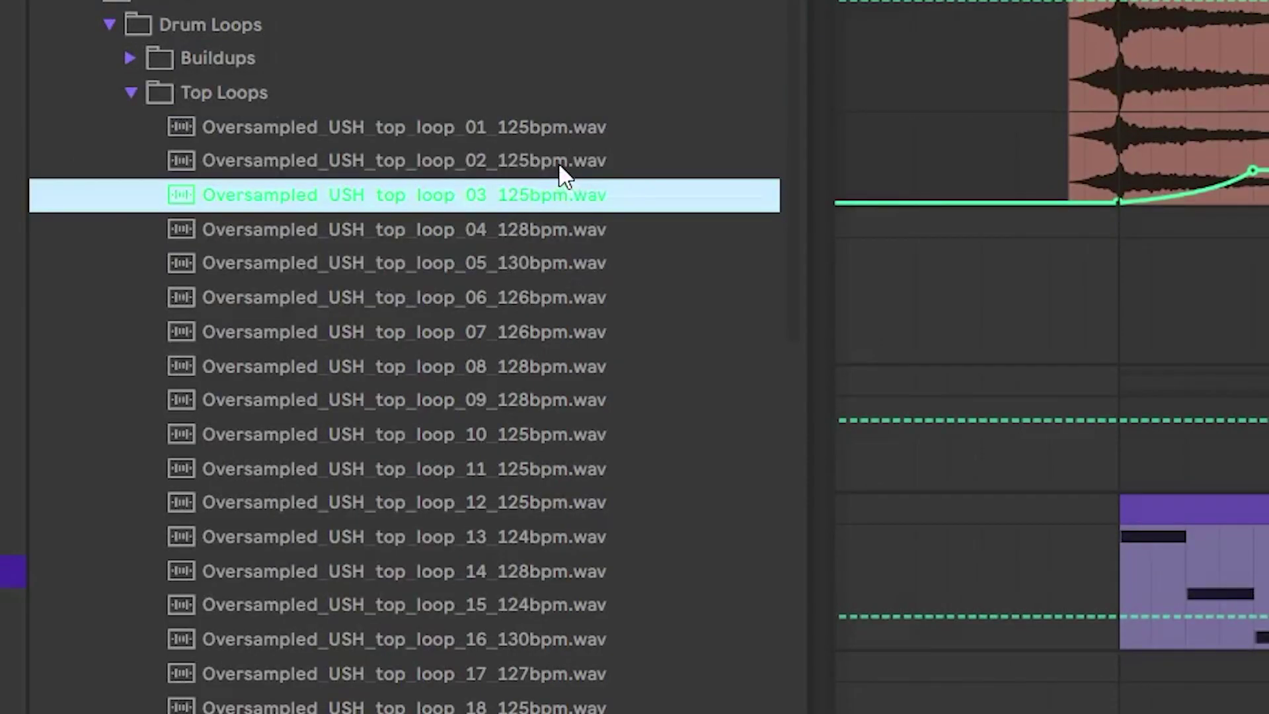
# Step: Preview Oversampled_USH_top_loop_02 and top loops 04 to 08 in the Top Loops folder
pyautogui.click(559, 167)
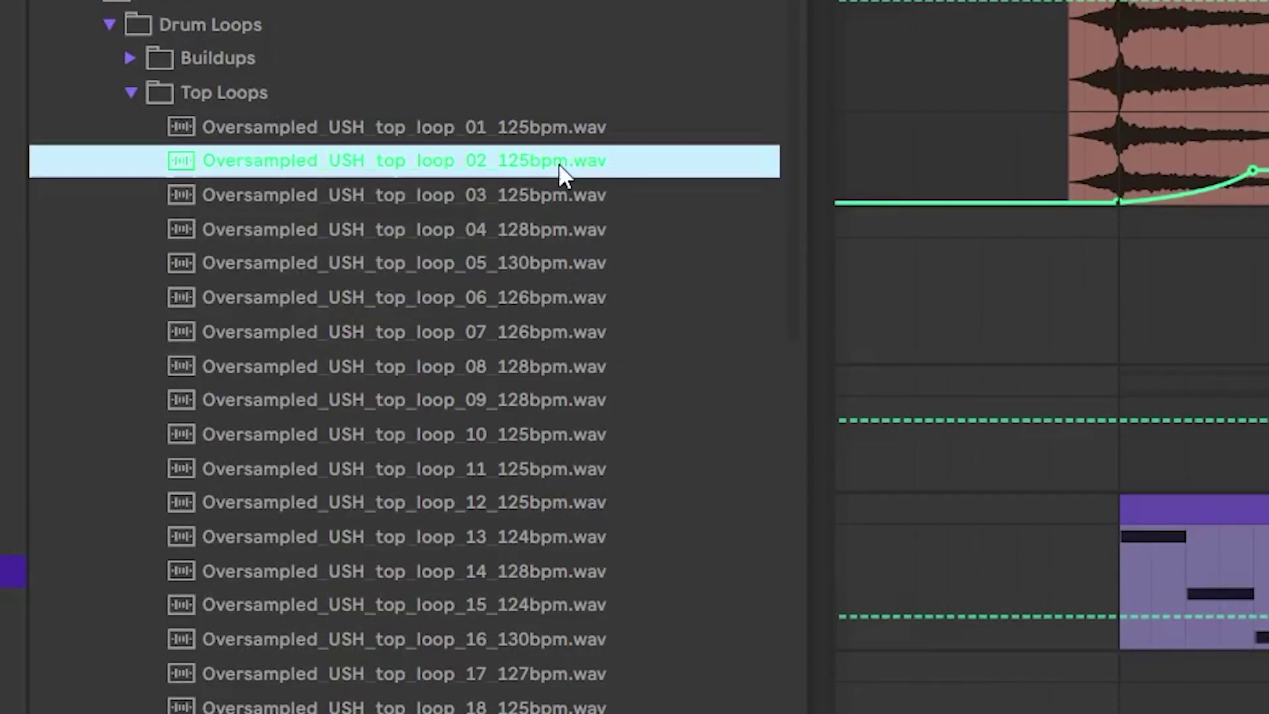
pyautogui.click(538, 230)
pyautogui.press('Down')
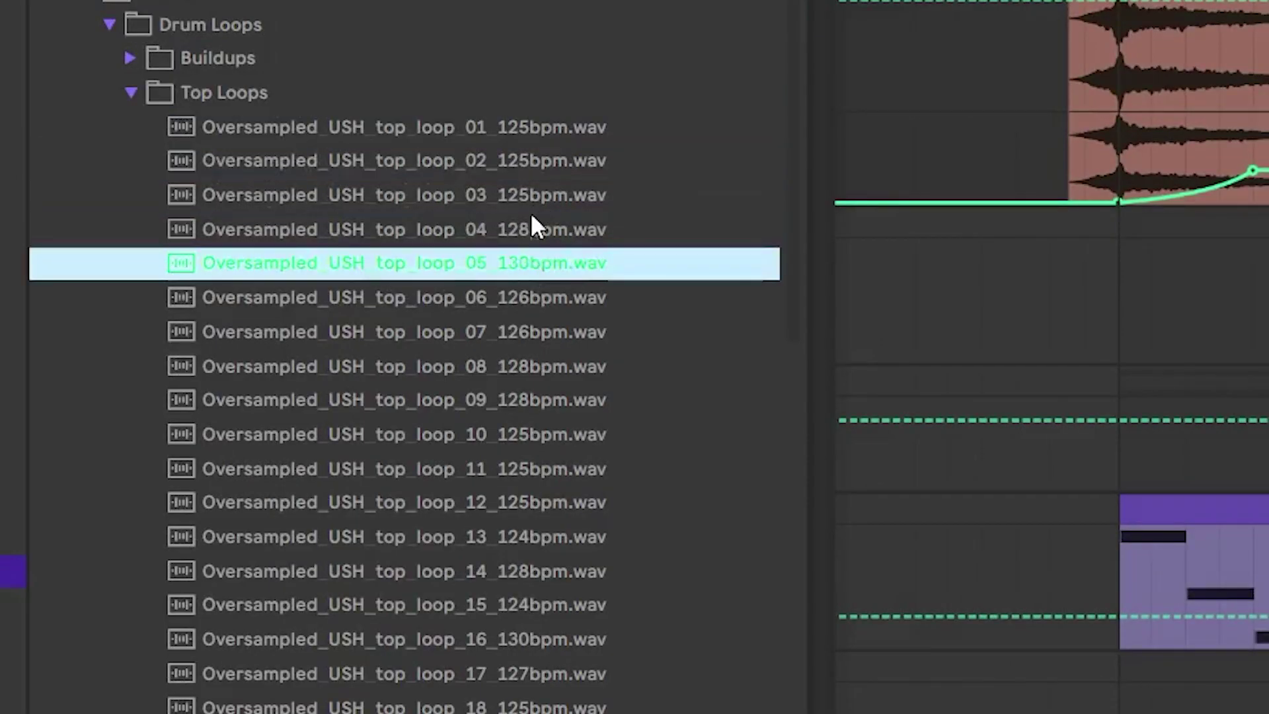
pyautogui.click(534, 291)
pyautogui.click(531, 332)
pyautogui.click(515, 370)
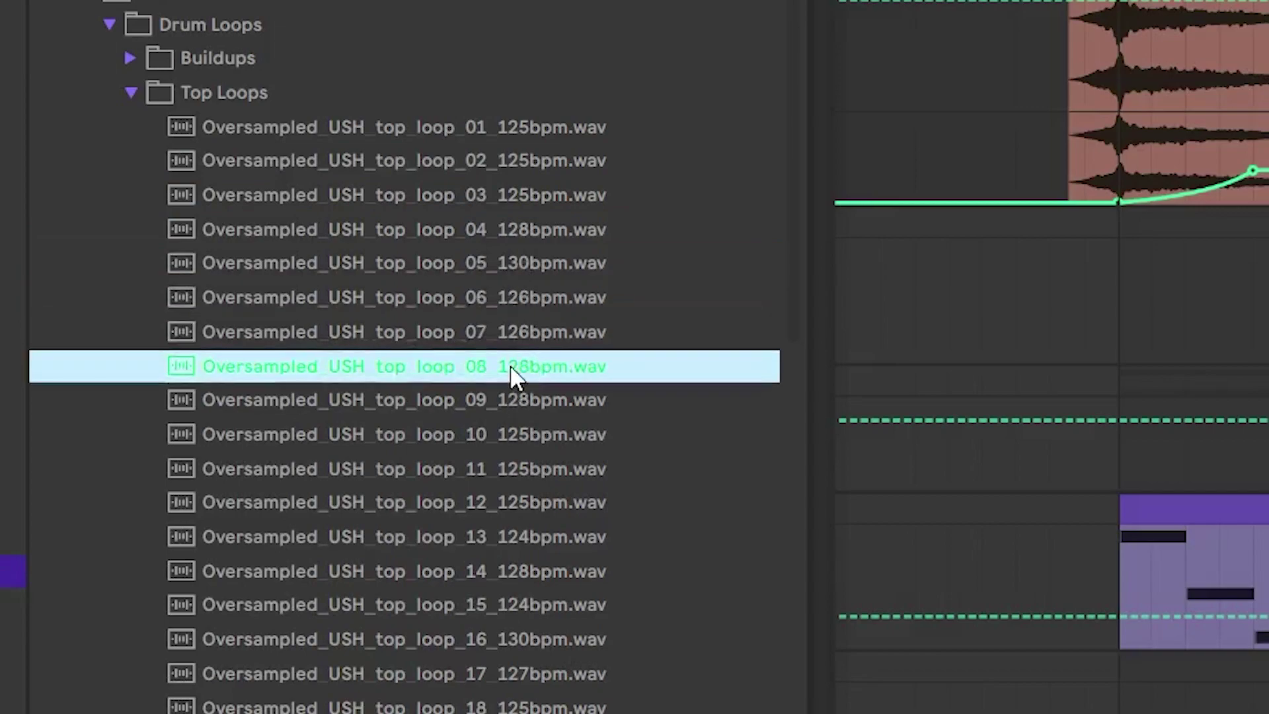
# Step: Place Oversampled_USH_top_loop_03_125bpm.wav on a new track at bar 25 and duplicate it three times
pyautogui.moveTo(542, 195); pyautogui.dragTo(1268, 296)
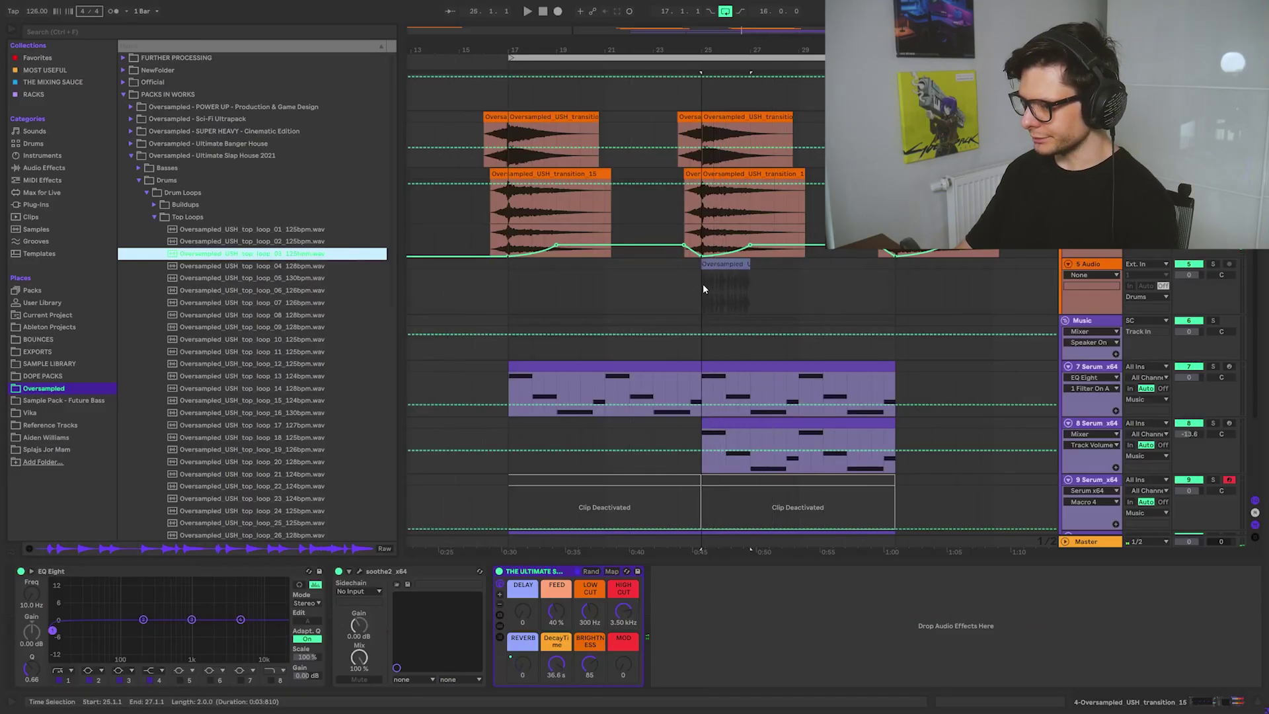
pyautogui.moveTo(704, 289); pyautogui.dragTo(703, 289)
pyautogui.hotkey('ctrl', 'd')
pyautogui.hotkey('ctrl', 'd')
pyautogui.hotkey('ctrl', 'd')
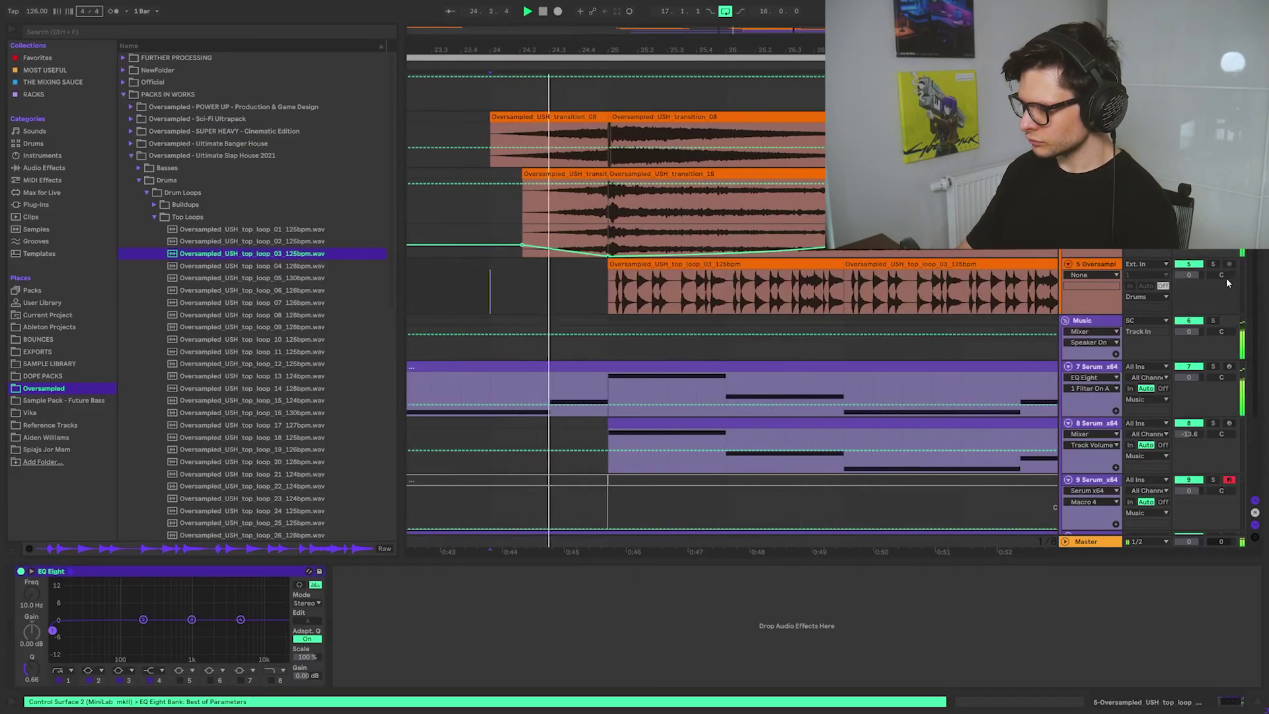
# Step: Lower the volume of the top loop track while playing the section around bar 25
pyautogui.moveTo(1189, 275); pyautogui.dragTo(1190, 288)
pyautogui.moveTo(932, 310); pyautogui.dragTo(749, 291)
pyautogui.scroll(-3, 785, 292)
pyautogui.scroll(-4, 835, 252)
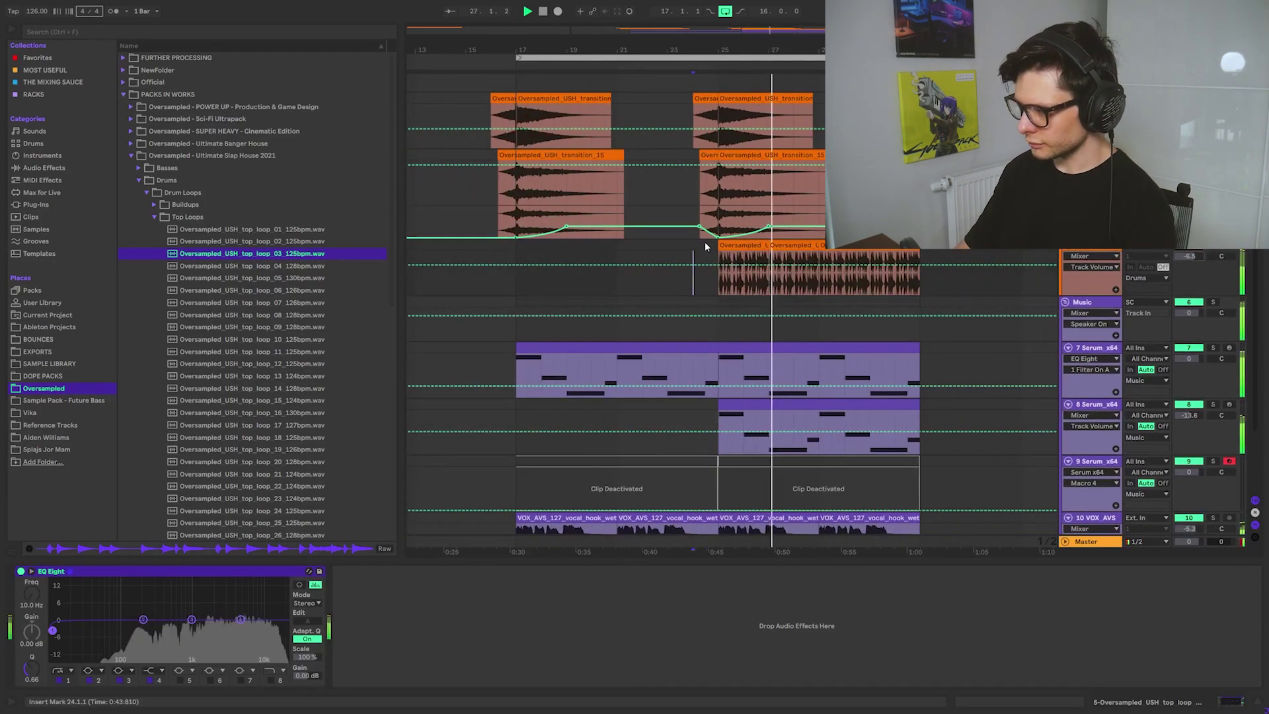
# Step: Select all four top loop clips, show their clip view and open the warp mode choices
pyautogui.moveTo(706, 250); pyautogui.dragTo(991, 256)
pyautogui.hotkey('shift', 'Tab')
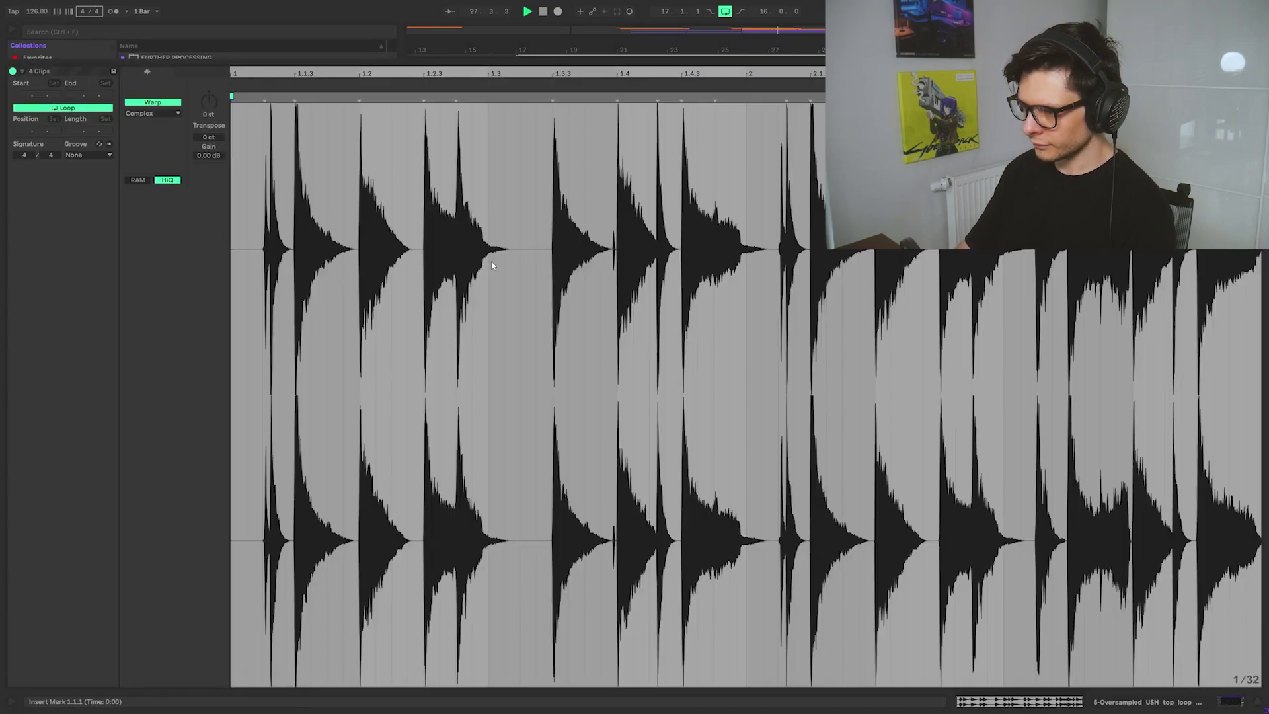
pyautogui.click(160, 114)
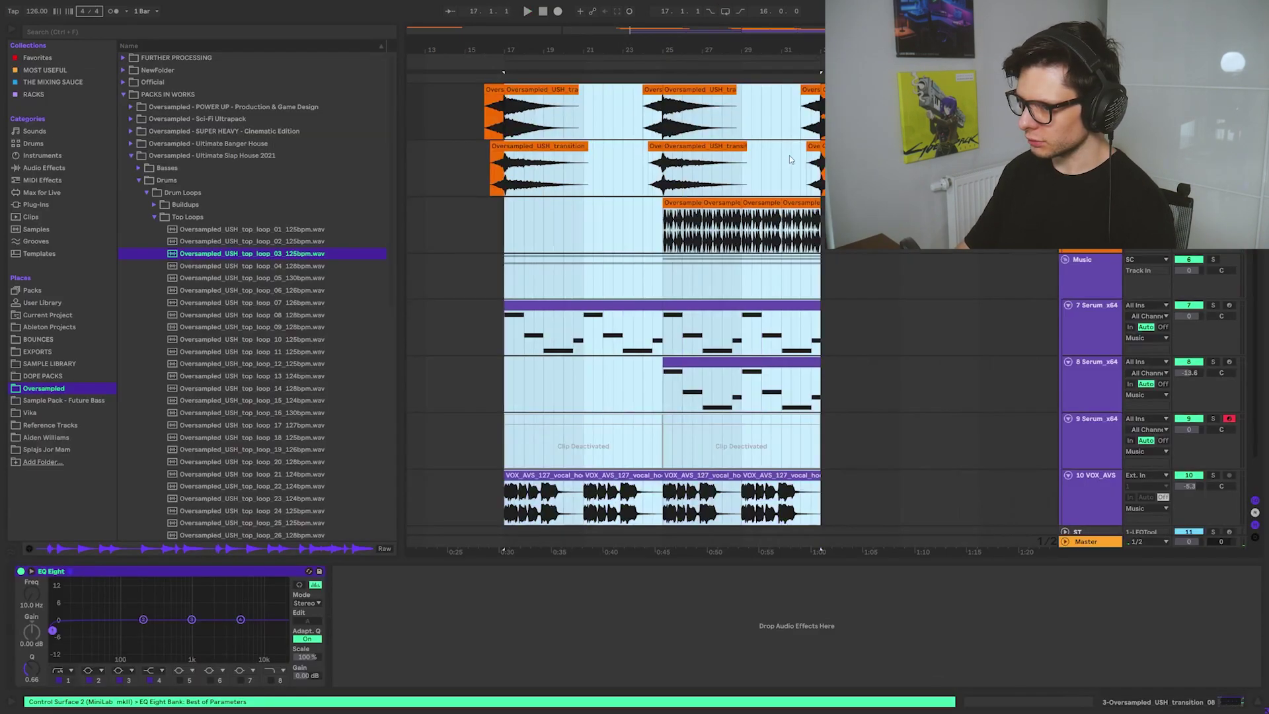
# Step: Duplicate the section from bars 17 to 33 at bar 33 and continue the top loops through the first half of the copy
pyautogui.hotkey('ctrl', 'd')
pyautogui.scroll(-2, 621, 169)
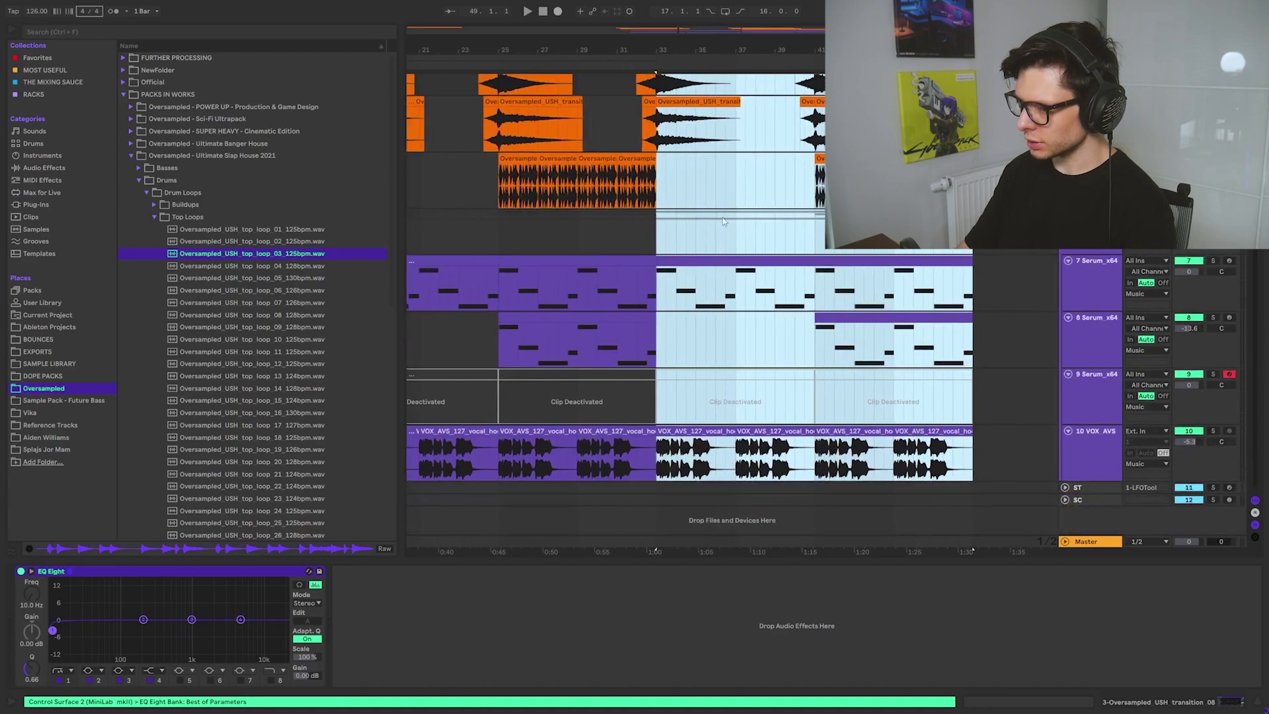
pyautogui.click(622, 168)
pyautogui.hotkey('ctrl', 'd')
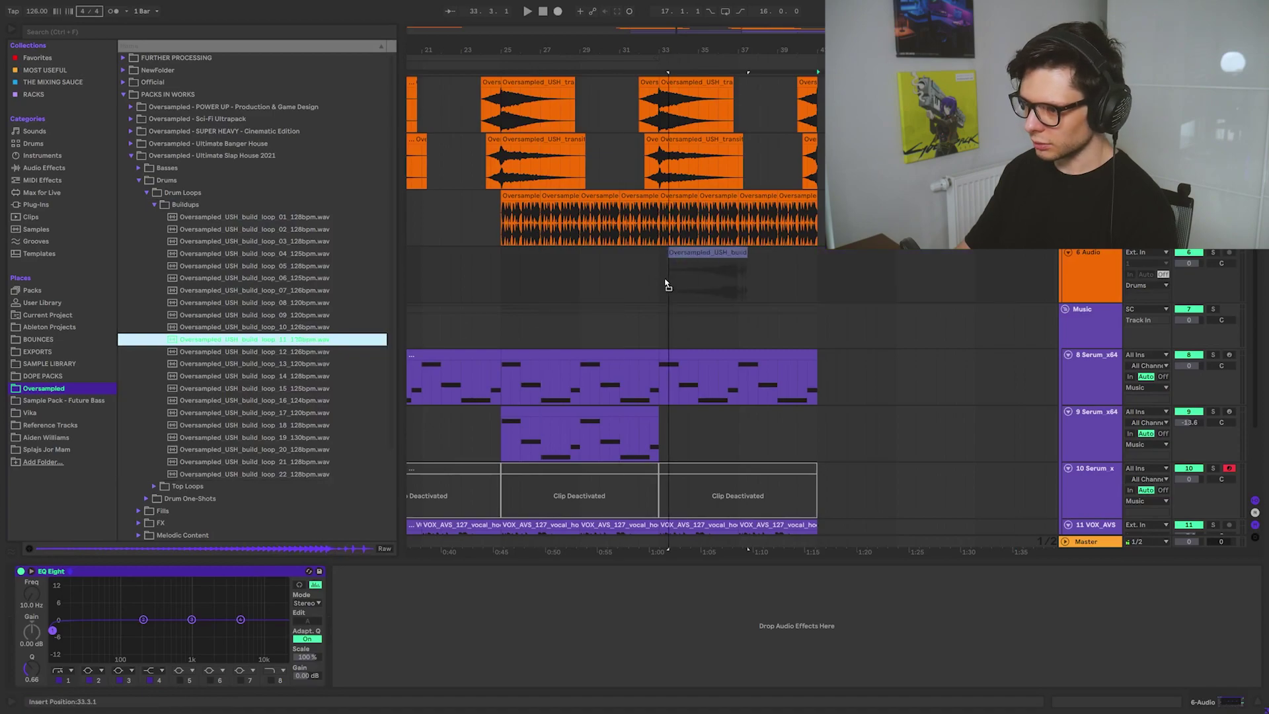
# Step: Place Oversampled_USH_build_loop_11_120bpm.wav on a new track at bar 37
pyautogui.moveTo(738, 285); pyautogui.dragTo(737, 286)
pyautogui.scroll(-3, 661, 284)
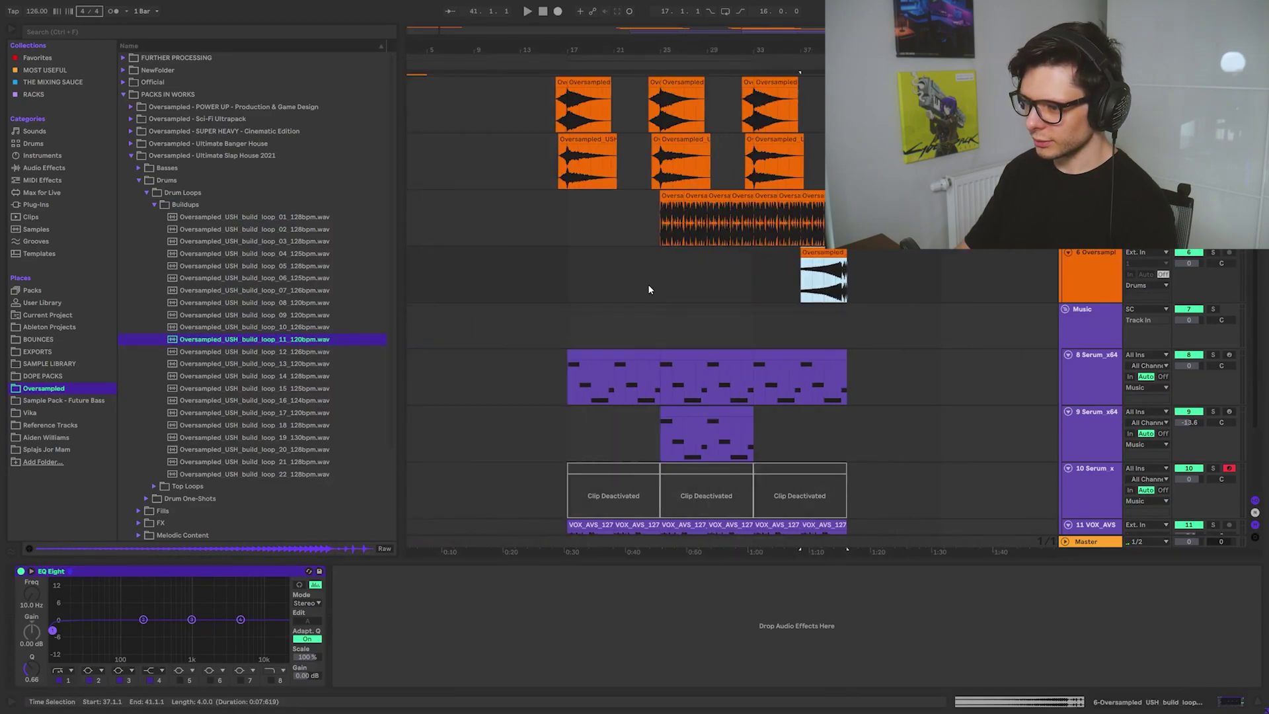
pyautogui.click(748, 276)
pyautogui.scroll(5, 751, 272)
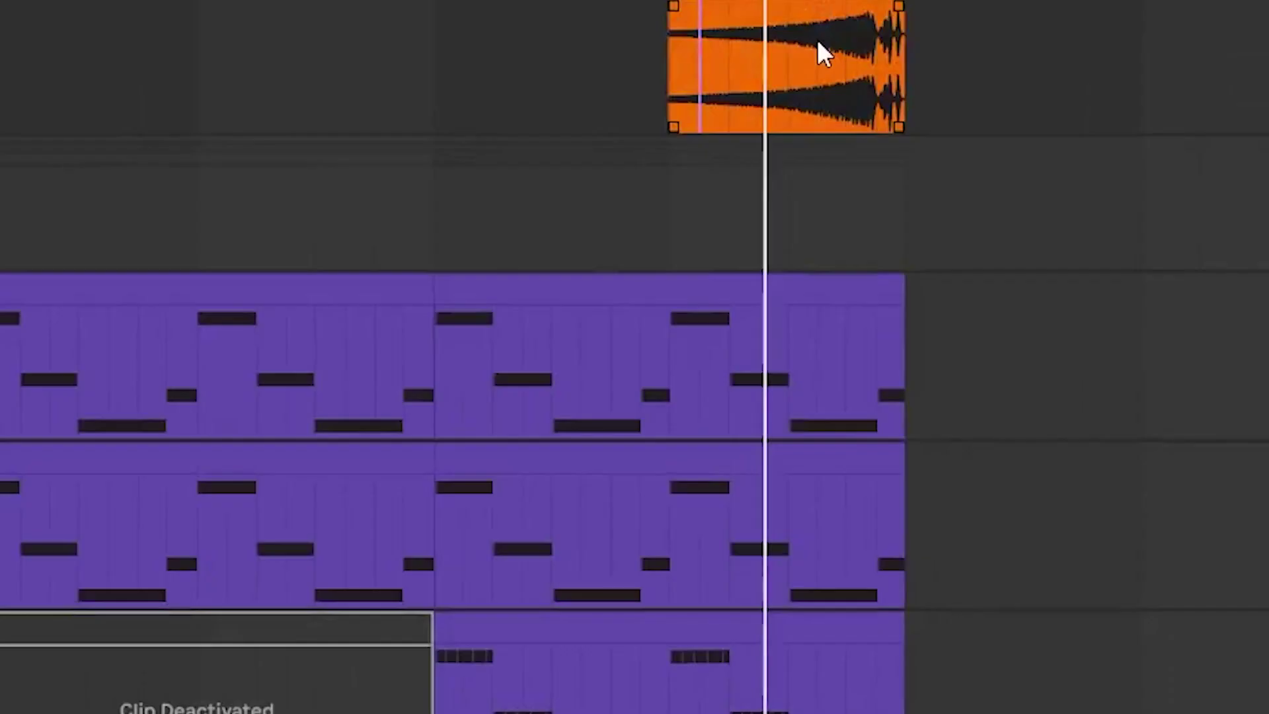
# Step: Review the arrangement from bar 17 onward, selecting the main chord clips over bars 17 to 33
pyautogui.moveTo(498, 63); pyautogui.dragTo(1256, 117)
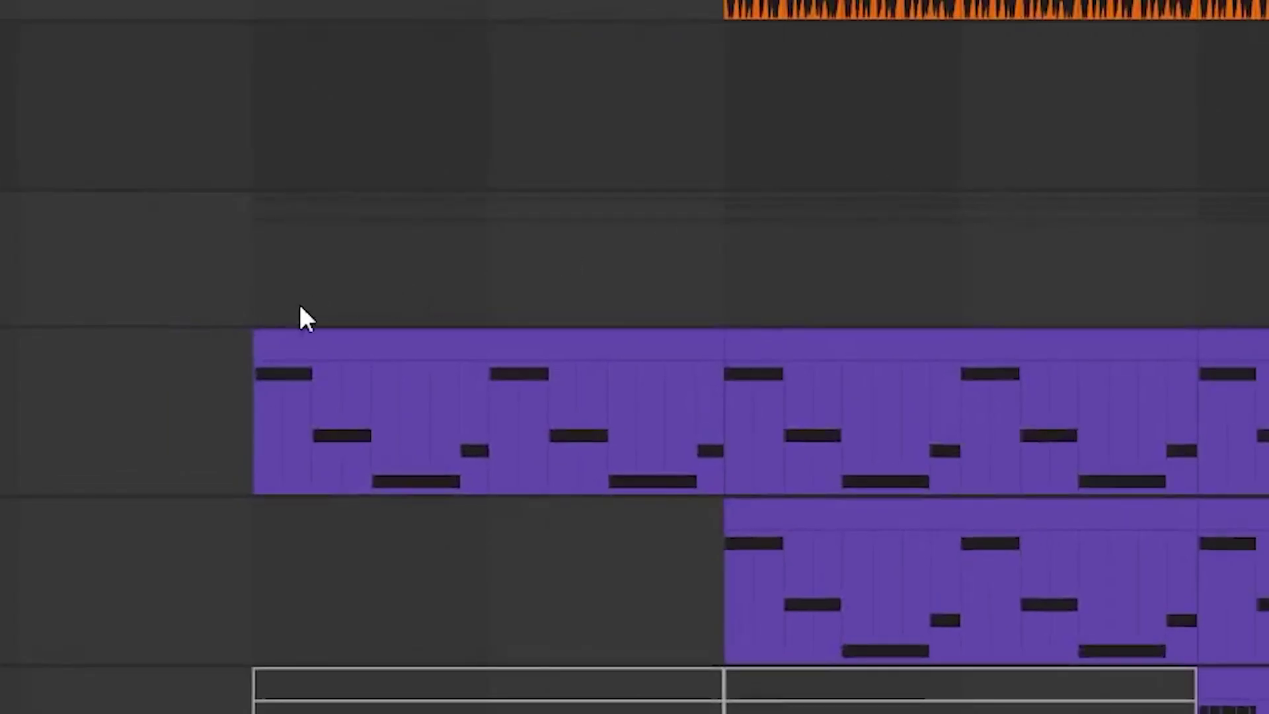
pyautogui.scroll(-3, 312, 292)
pyautogui.scroll(3, 785, 75)
pyautogui.scroll(2, 604, 235)
pyautogui.scroll(-2, 602, 238)
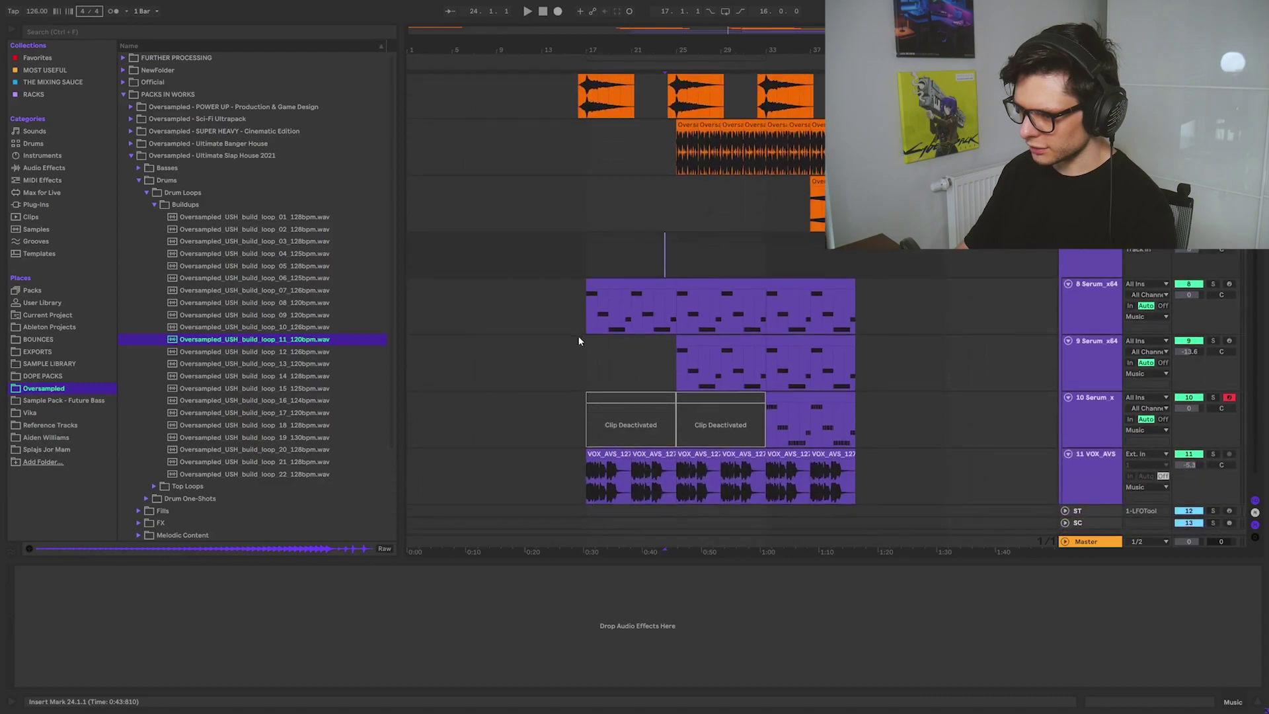
pyautogui.moveTo(586, 308); pyautogui.dragTo(769, 309)
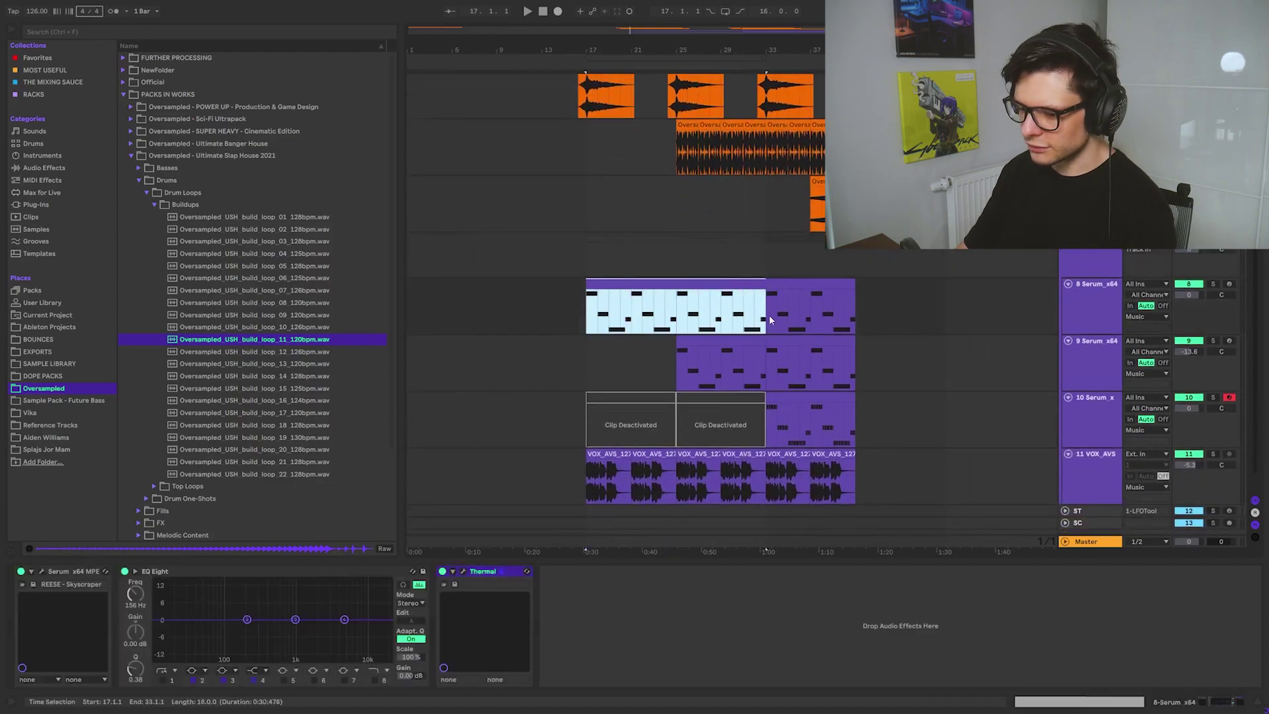
pyautogui.scroll(-1, 724, 297)
pyautogui.scroll(4, 783, 299)
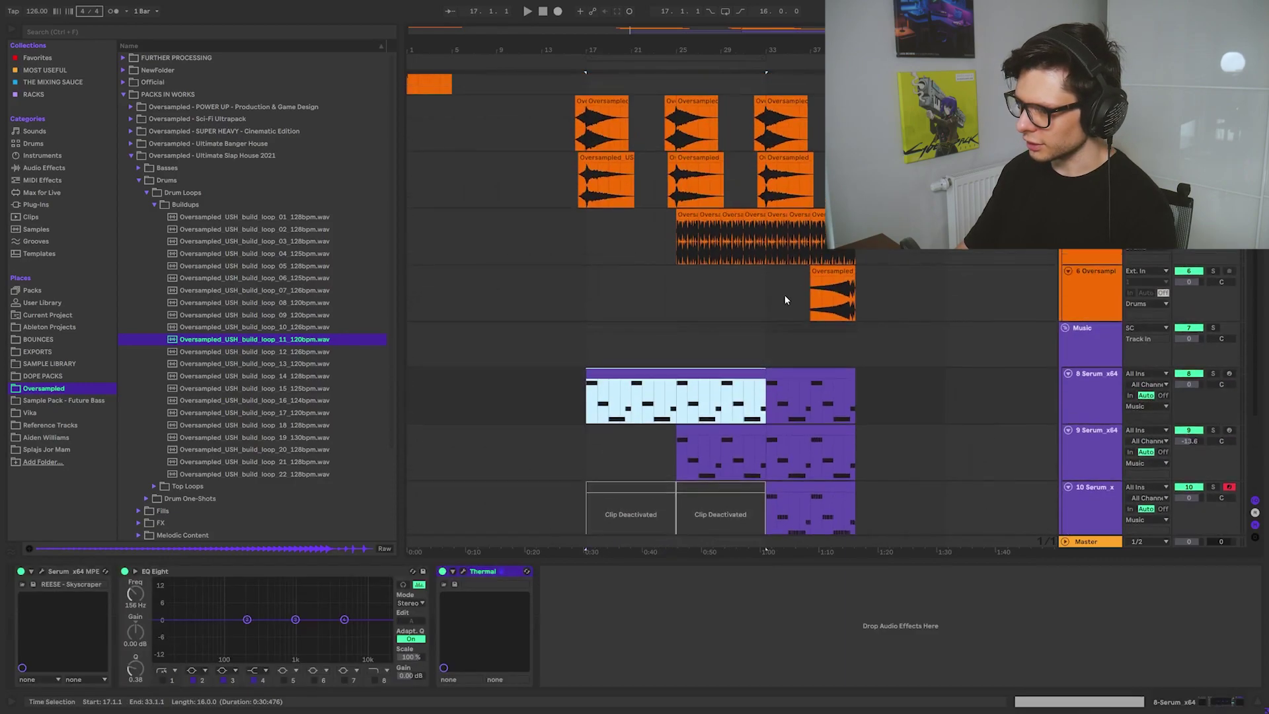
# Step: Remove the extra section after bar 33 and move the build loop clip to bar 29
pyautogui.click(828, 281)
pyautogui.moveTo(772, 85); pyautogui.dragTo(970, 512)
pyautogui.scroll(-3, 952, 493)
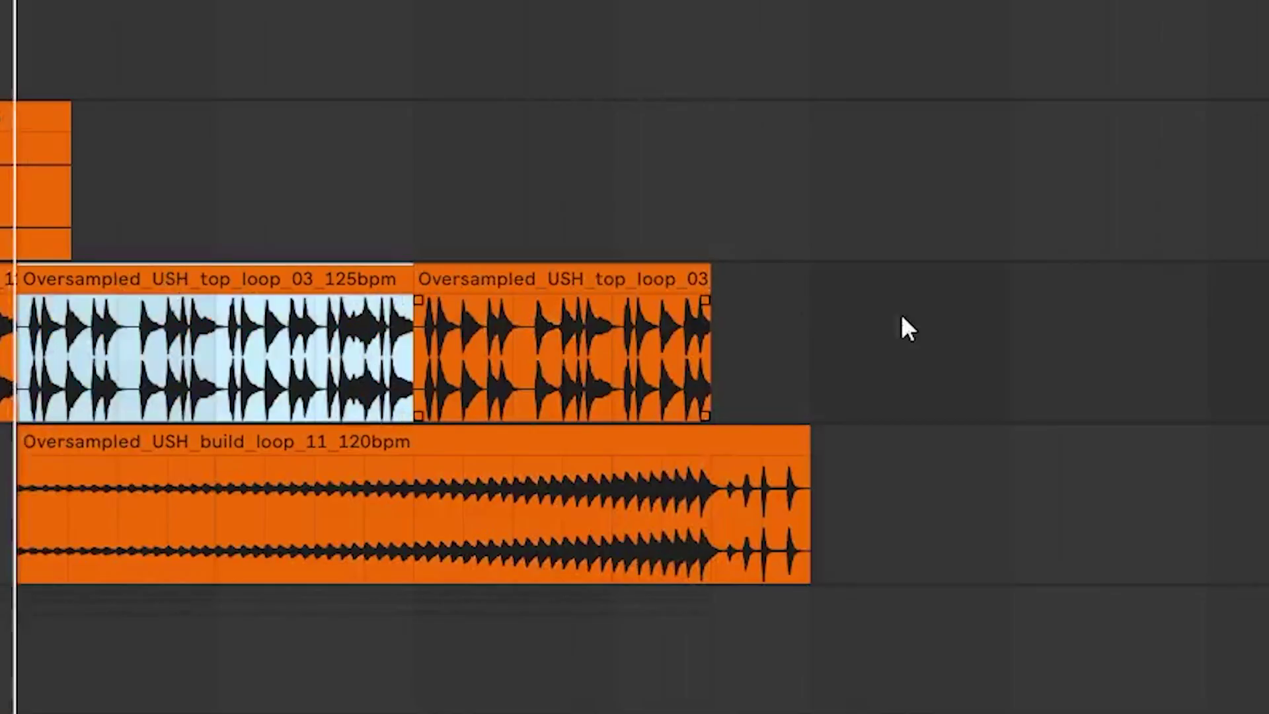
pyautogui.moveTo(902, 313); pyautogui.dragTo(955, 317)
pyautogui.press('Delete')
pyautogui.hotkey('ctrl', 'z')
# Step: Play back the buildup around bar 29 to check the build loop with the top loops
pyautogui.moveTo(127, 564)
pyautogui.mouseDown()
pyautogui.moveTo(546, 547)
pyautogui.moveTo(395, 519)
pyautogui.mouseUp()
pyautogui.click(320, 295)
pyautogui.press('space')
# Step: Find THE ULTIMATE SPACE rack and add it to the top loop track after its EQ Eight
pyautogui.click(660, 213)
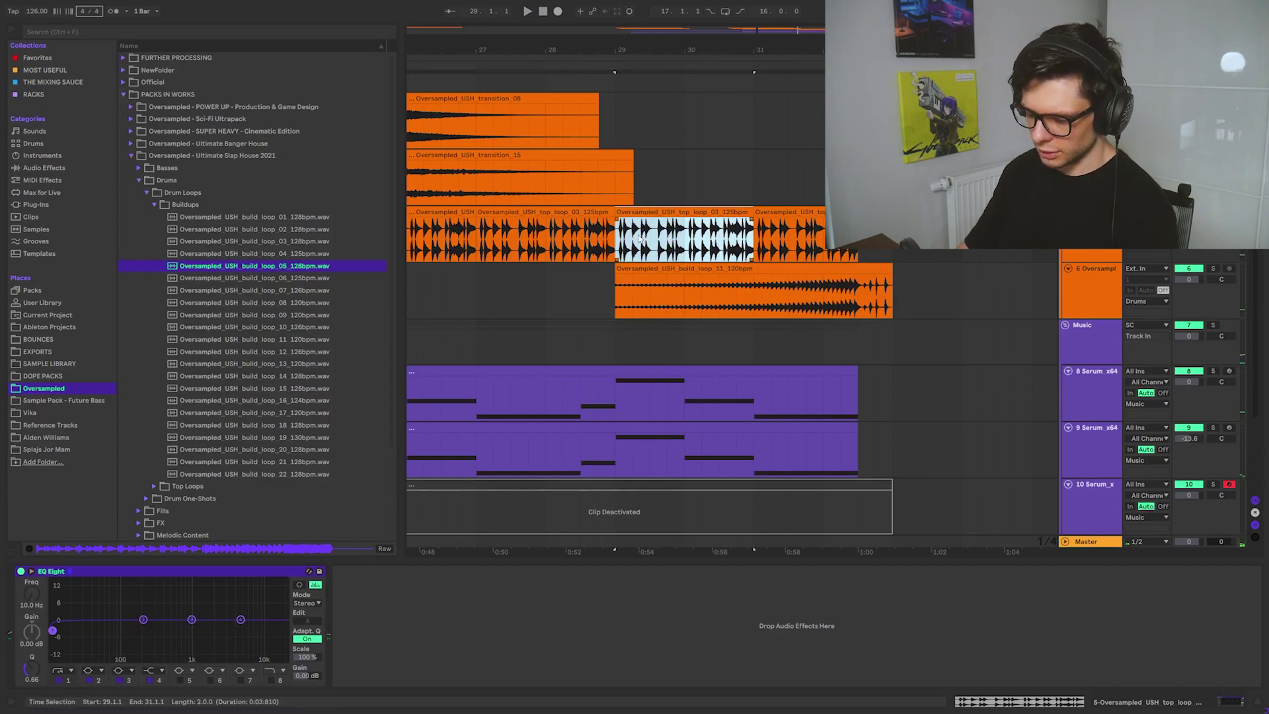
pyautogui.hotkey('ctrl', 'f')
pyautogui.write('THE ULTIMATE SPACE')
pyautogui.press('Down')
pyautogui.press('Return')
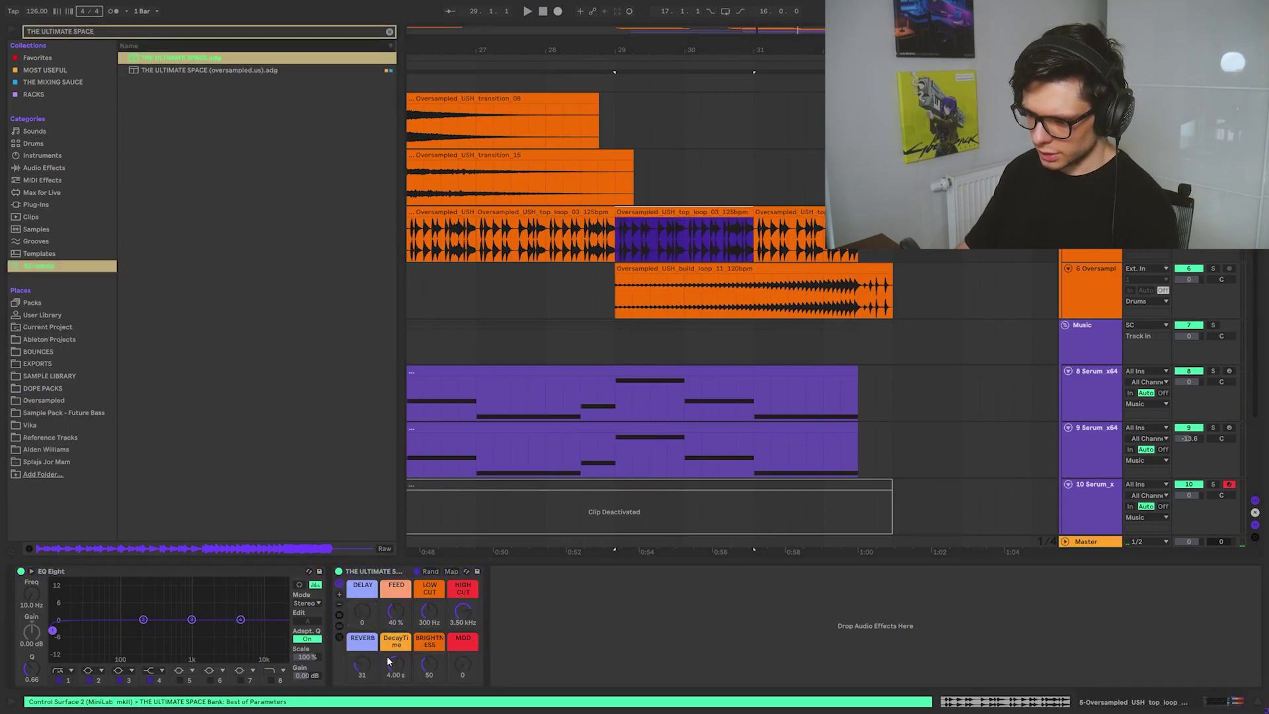
# Step: Show automation and add breakpoints for the space effect at about bar 29 and bar 32.5
pyautogui.press('a')
pyautogui.click(620, 278)
pyautogui.click(857, 286)
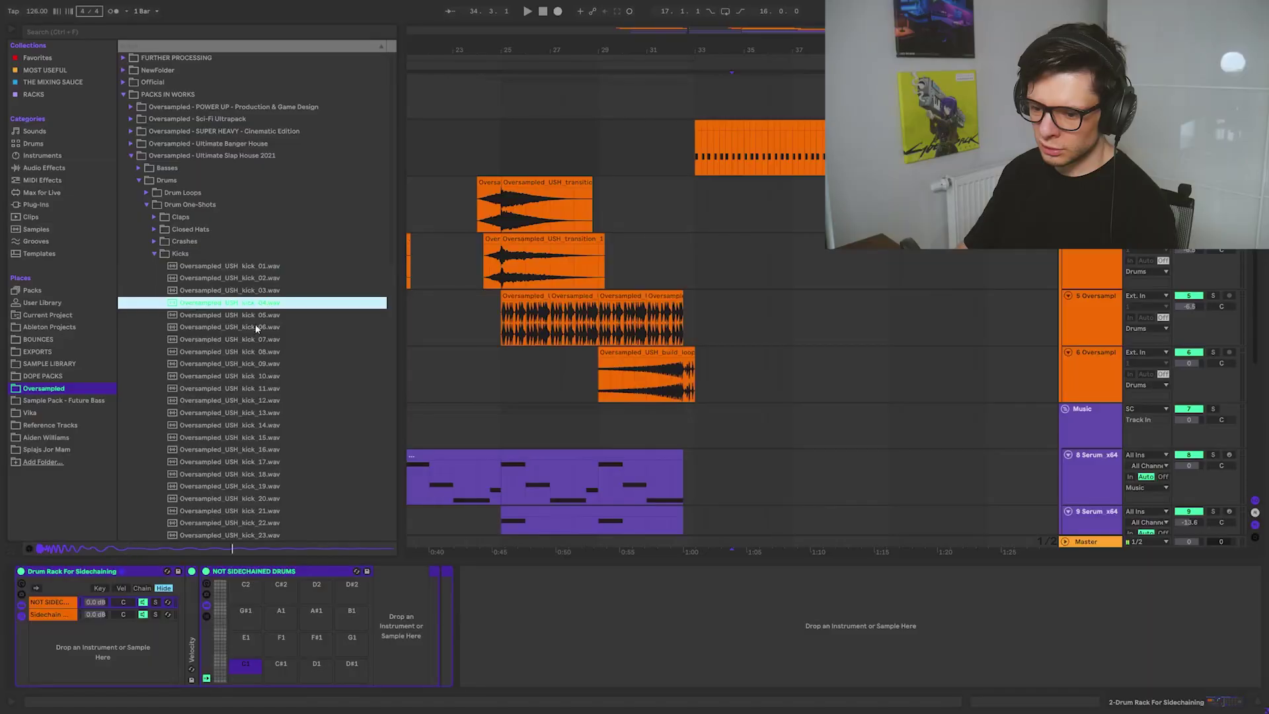
# Step: Load Oversampled_USH_kick_12.wav onto the C1 pad of NOT SIDECHAINED DRUMS and go to the kick clip at bar 33
pyautogui.click(261, 401)
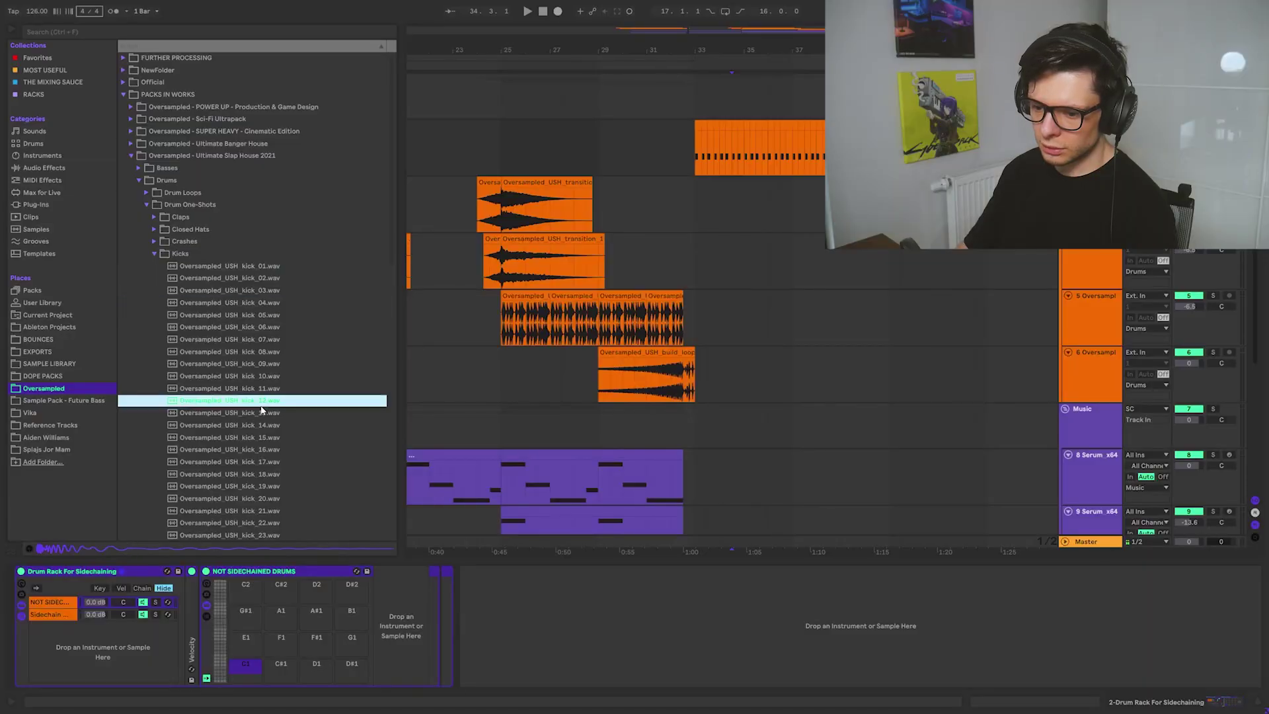
pyautogui.press('Return')
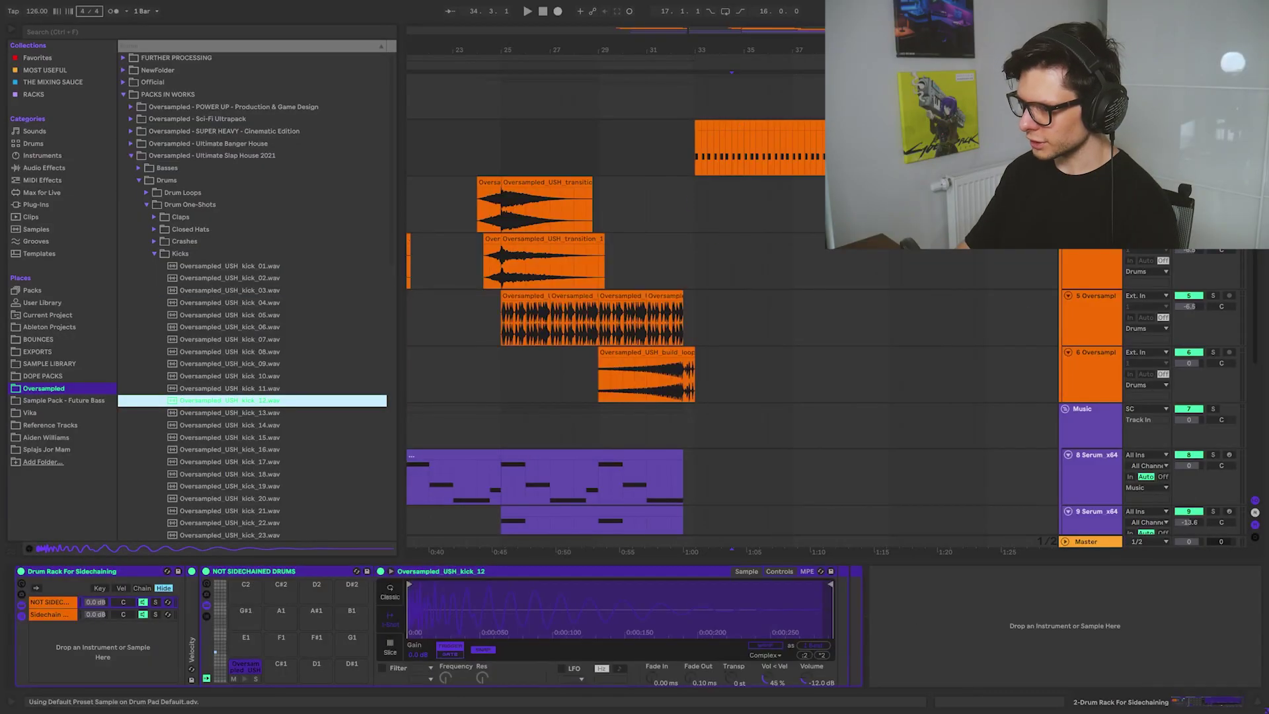
pyautogui.click(710, 144)
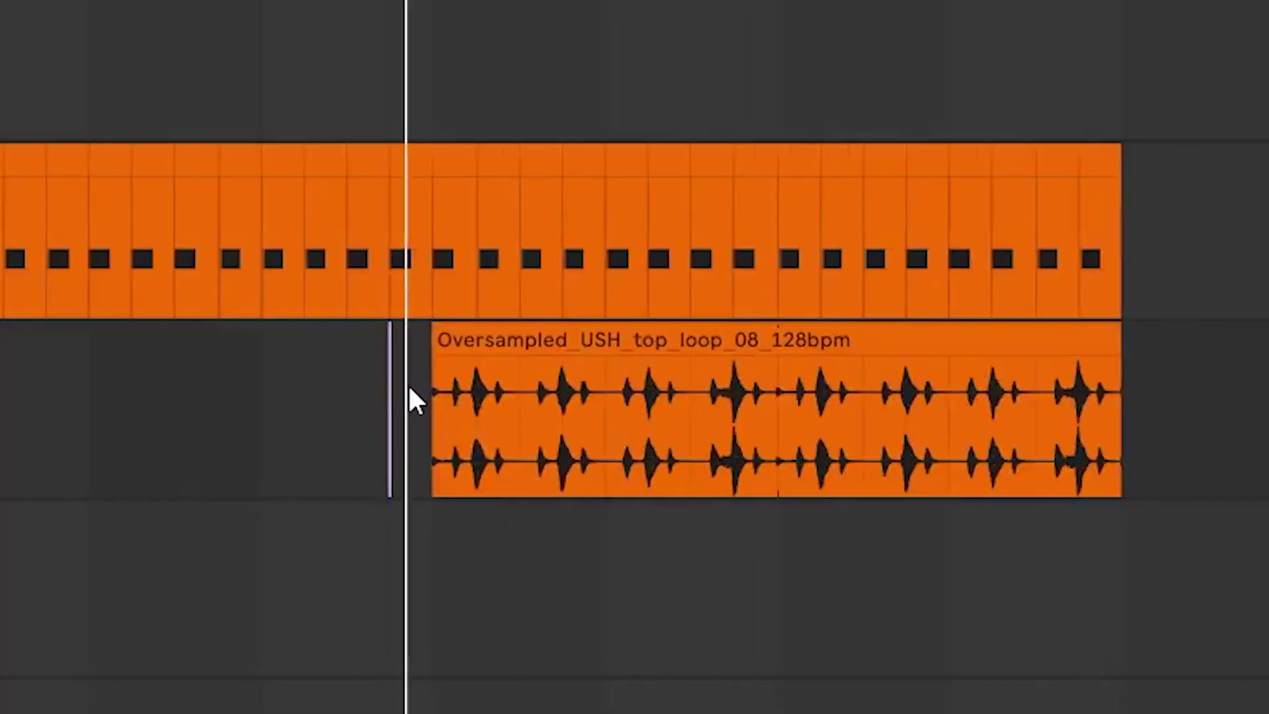
# Step: Set the playback position to bar 16, before the music section, and close the oscilloscope window on the master
pyautogui.hscroll(-2, 592, 437)
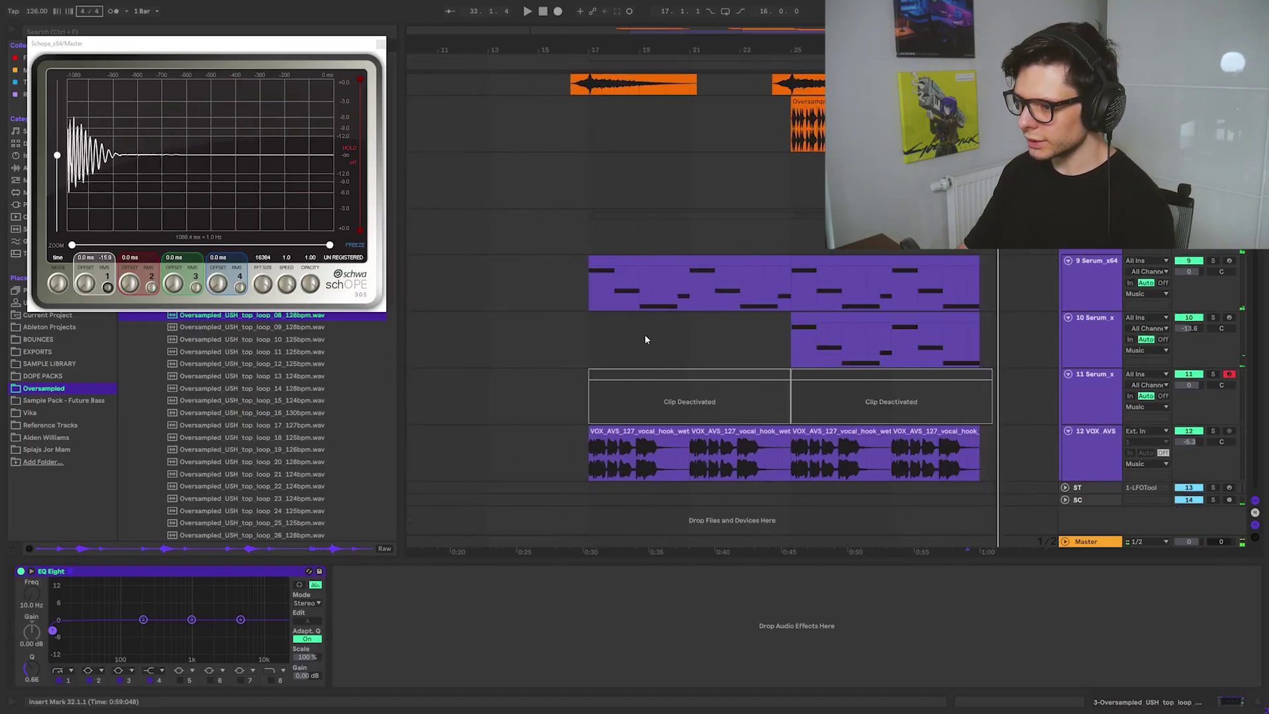
pyautogui.click(563, 339)
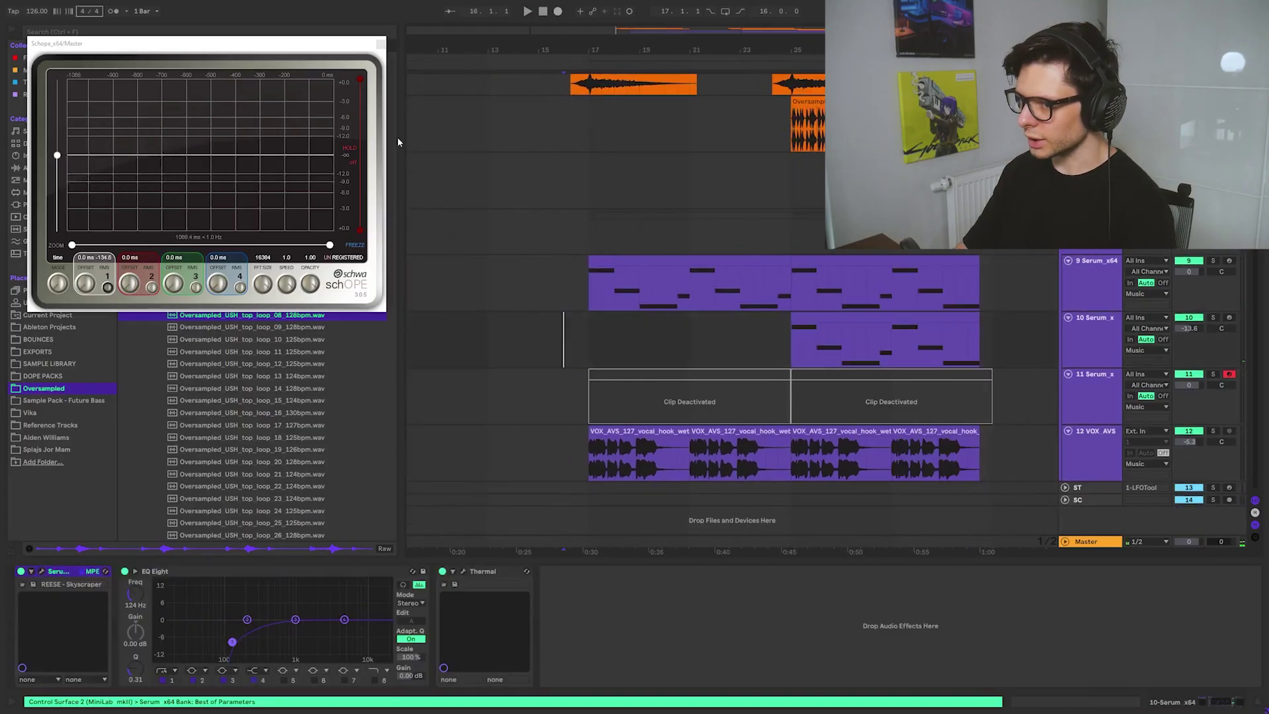
pyautogui.click(381, 44)
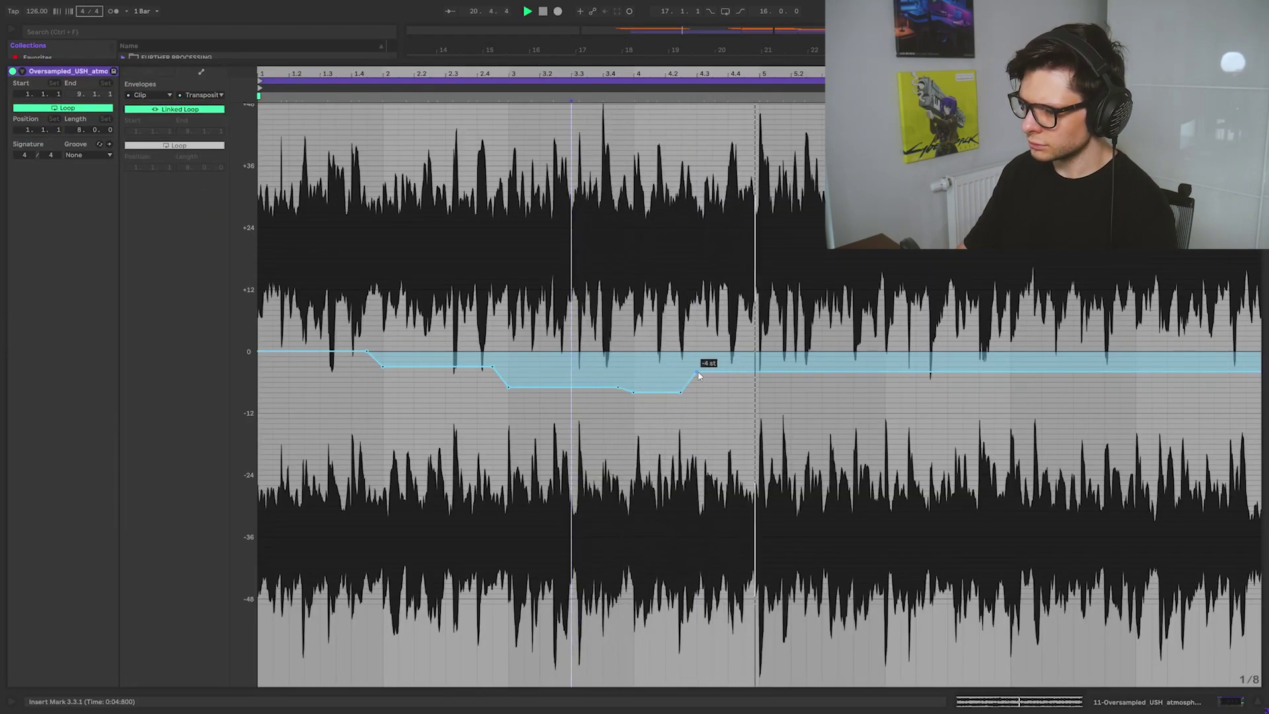
# Step: Select bars 5 to 9 in the atmosphere loop 06 clip to continue its transposition pattern
pyautogui.moveTo(759, 425); pyautogui.dragTo(1260, 397)
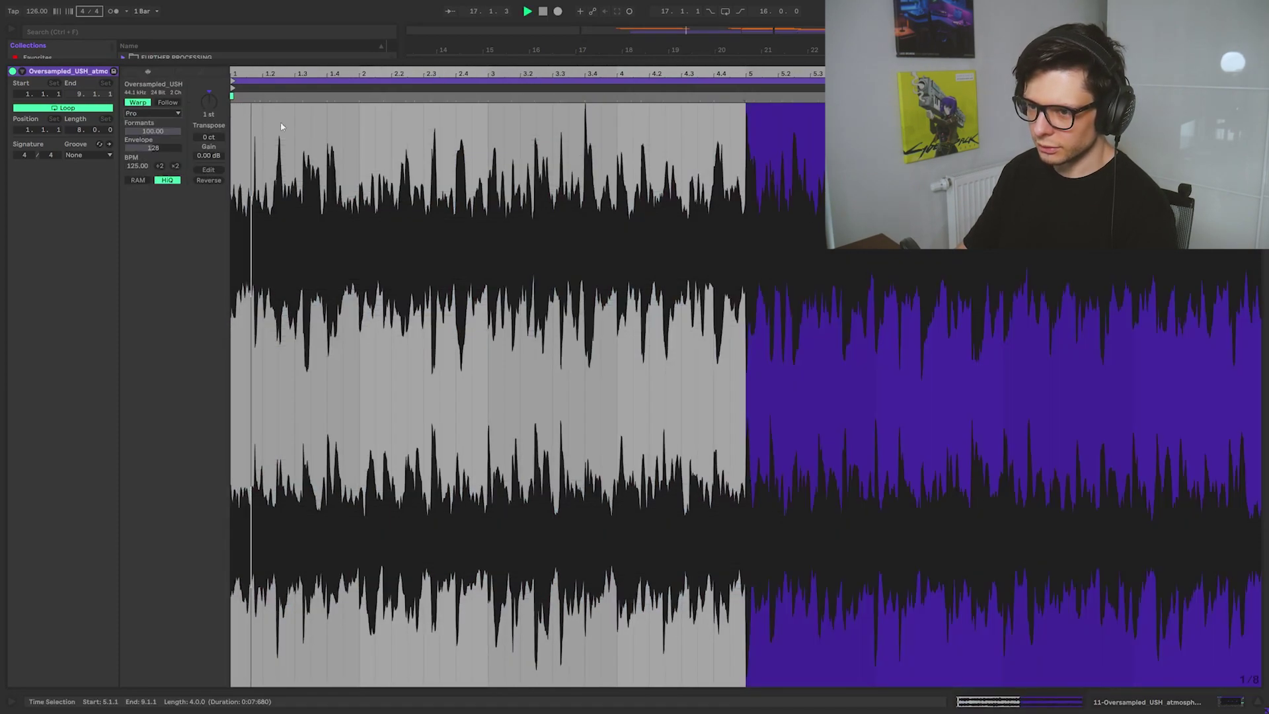
pyautogui.click(395, 209)
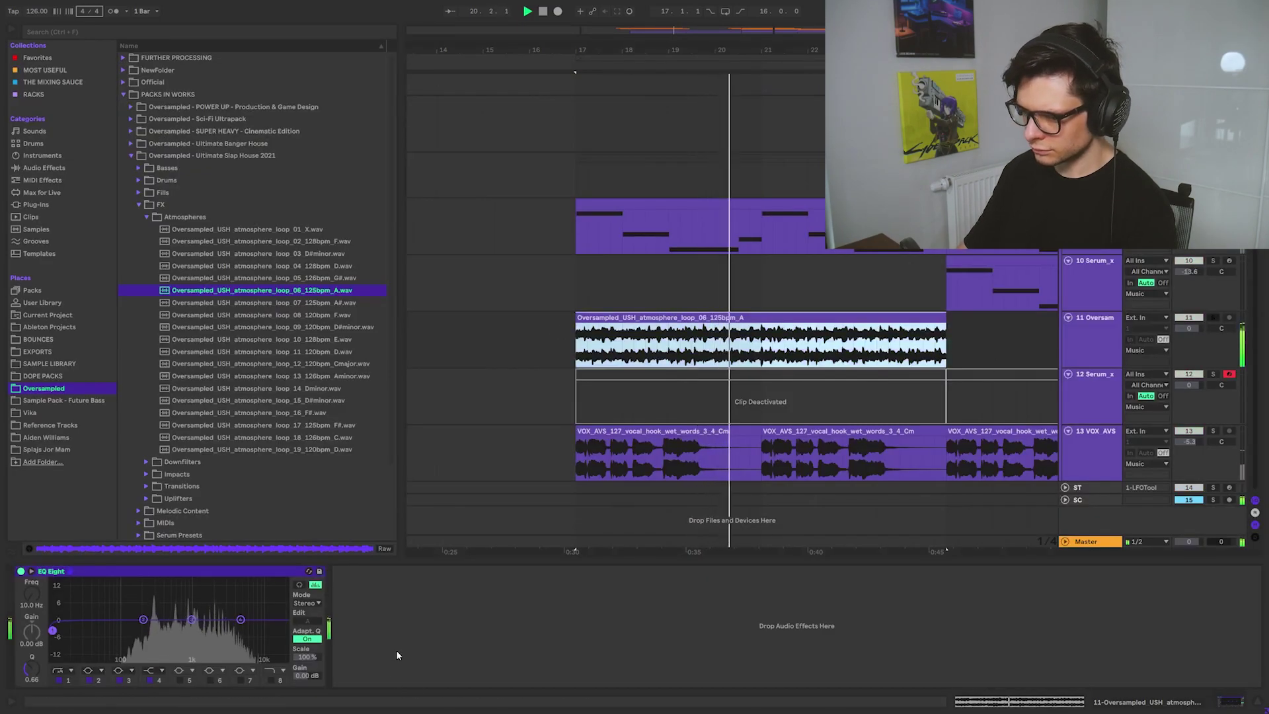
# Step: Copy Secret Sauce in front of the atmosphere track's last EQ Eight and group each Secret Sauce and EQ Eight pair into its own rack
pyautogui.hotkey('ctrl', 'f')
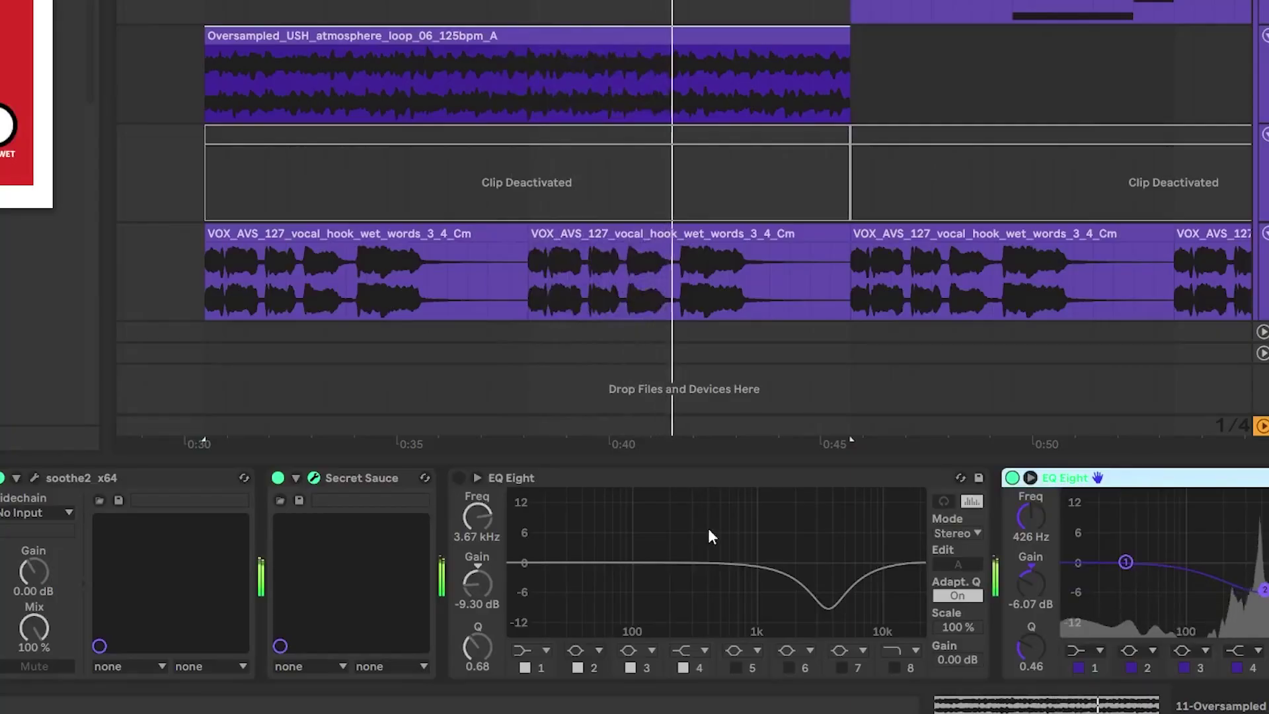
pyautogui.click(351, 477)
pyautogui.moveTo(350, 477); pyautogui.dragTo(1018, 477)
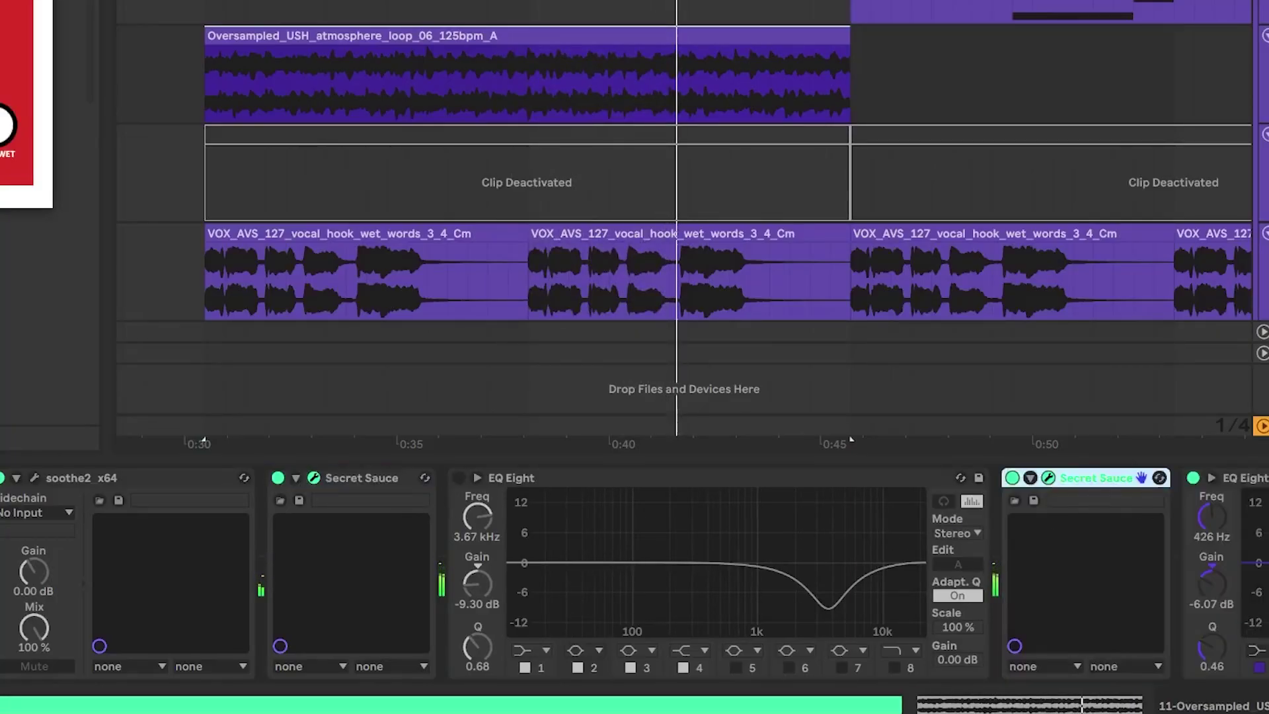
pyautogui.click(1223, 478)
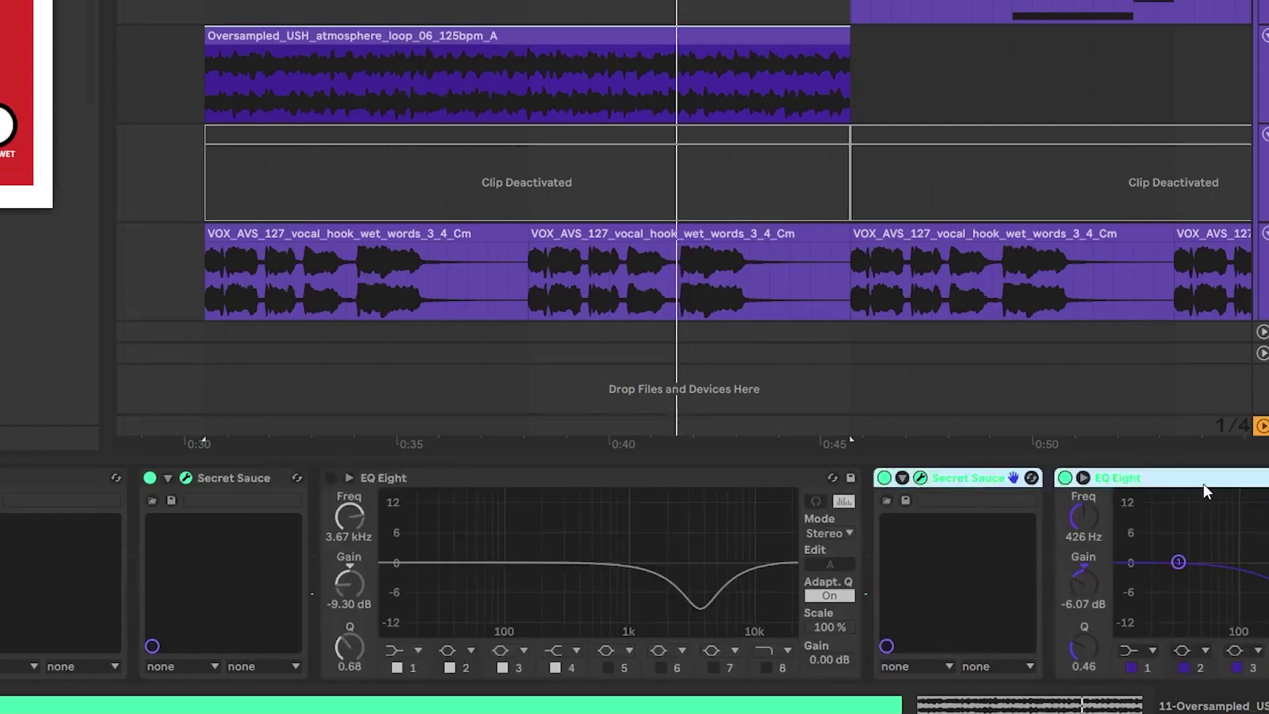
pyautogui.click(423, 479)
pyautogui.keyDown('shift'); pyautogui.click(242, 474); pyautogui.keyUp('shift')
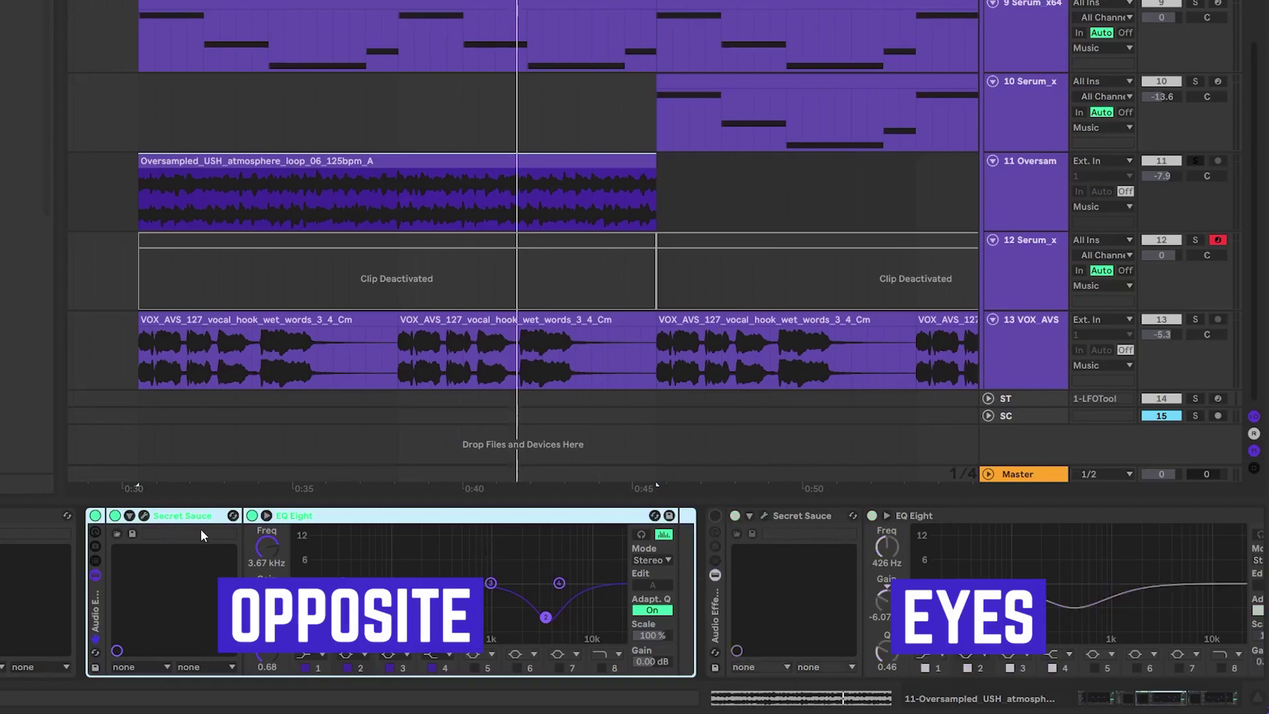
# Step: Compare the atmosphere track's two effect racks by switching them on and off during playback
pyautogui.click(94, 521)
pyautogui.press('space')
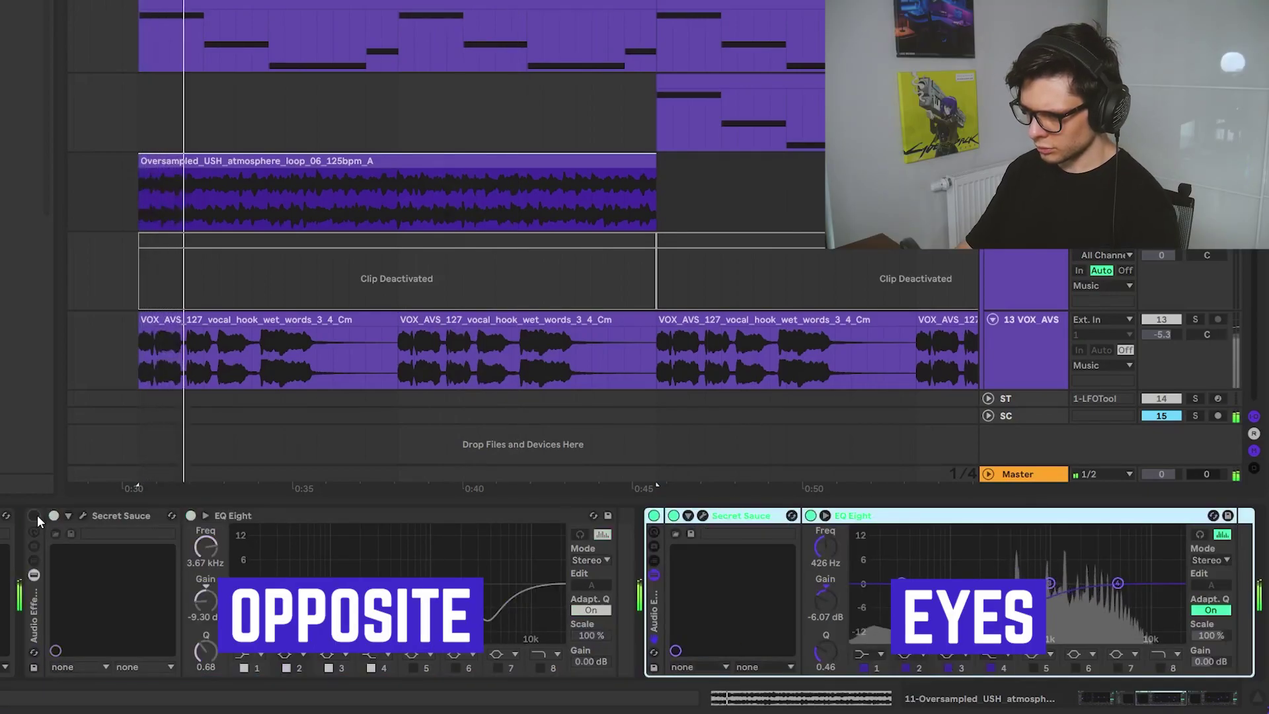
pyautogui.click(34, 516)
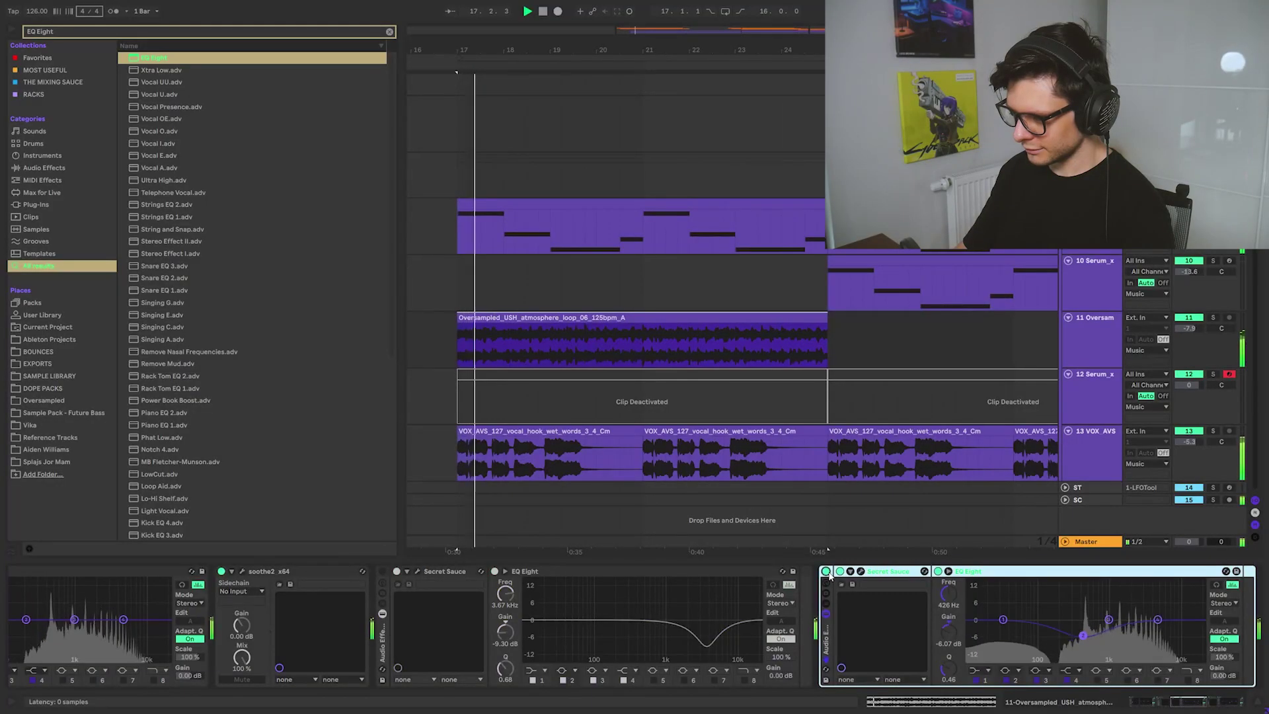
# Step: Lower an upper band in the atmosphere EQ, cut band 6 to -10.3 dB at 1.47 kHz and boost band 4 to 13.3 dB at 4.95 kHz
pyautogui.moveTo(1109, 619); pyautogui.dragTo(1150, 647)
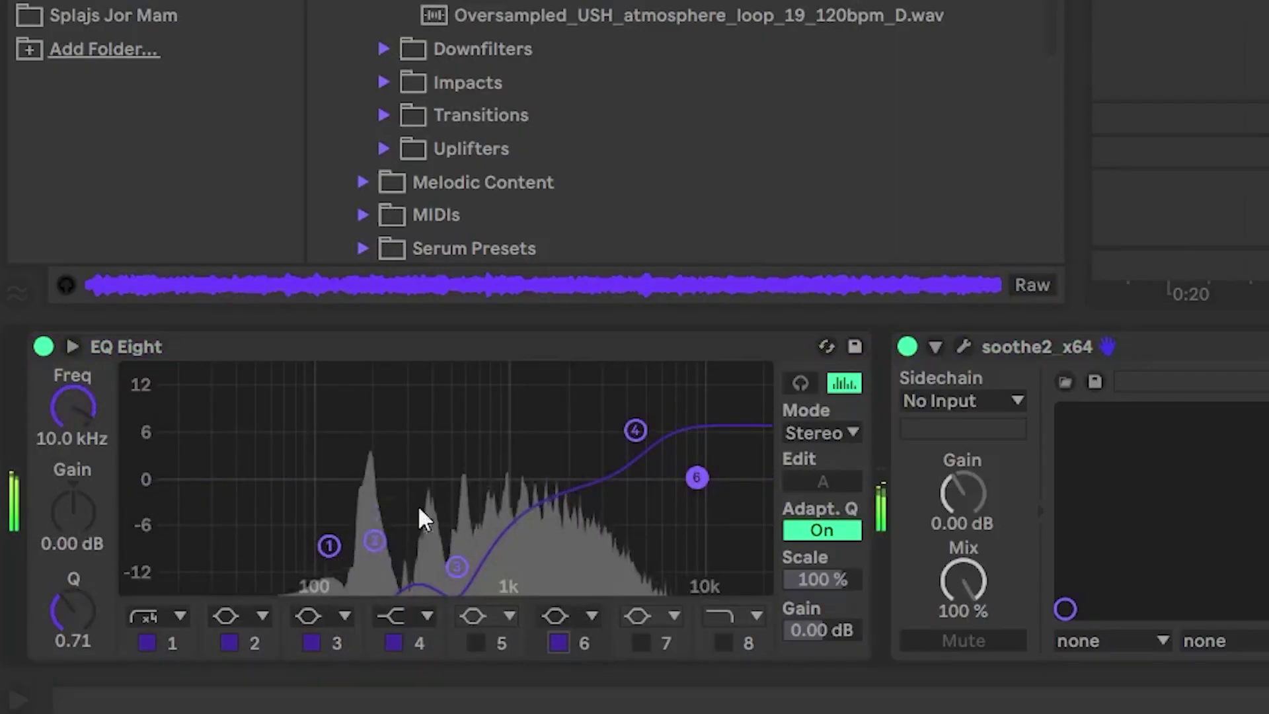
pyautogui.moveTo(694, 476); pyautogui.dragTo(539, 550)
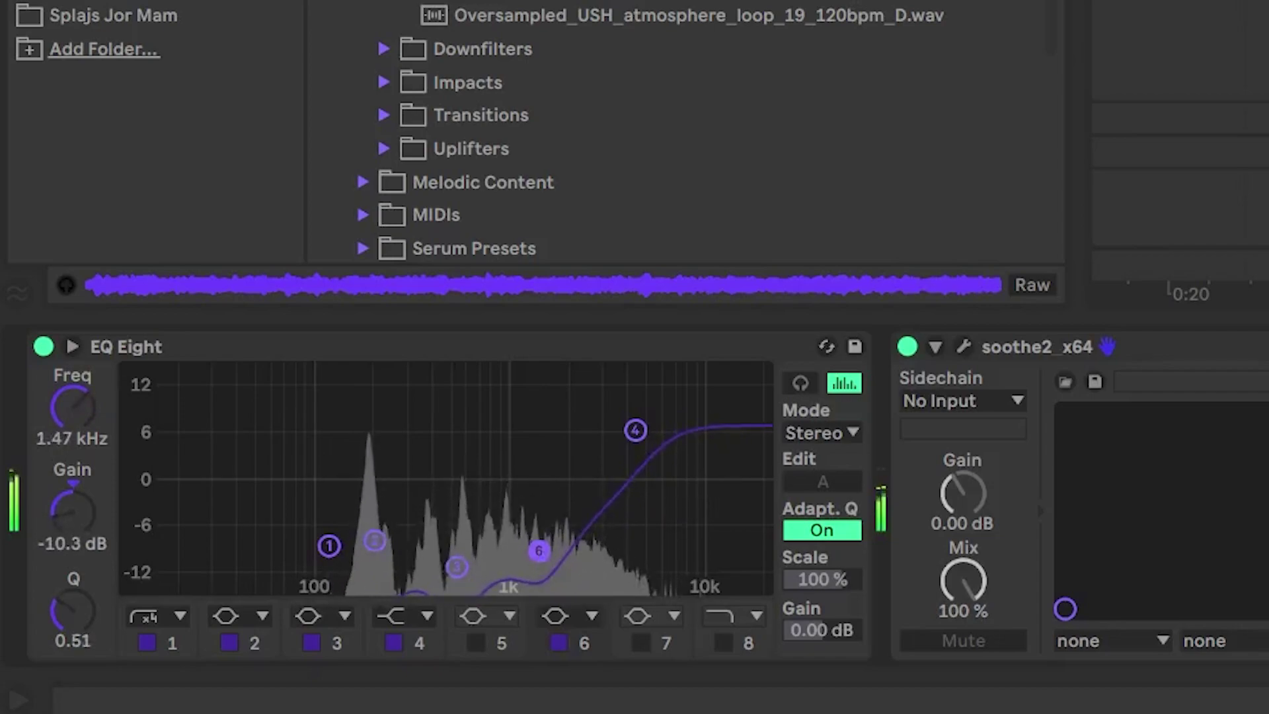
pyautogui.moveTo(651, 427); pyautogui.dragTo(641, 382)
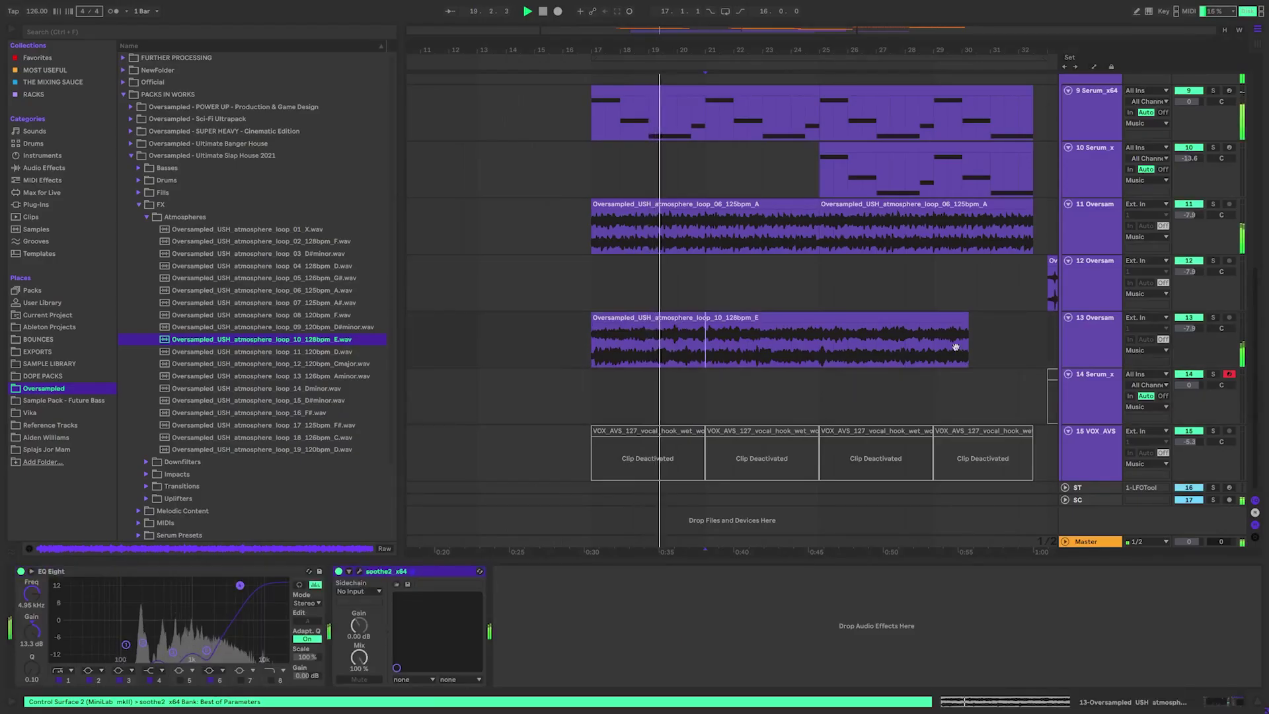
# Step: Trim the Oversampled_USH_atmosphere_loop_10_128bpm_E clip and continue it with a copy through the section from bar 17
pyautogui.moveTo(956, 347); pyautogui.dragTo(841, 347)
pyautogui.moveTo(625, 318); pyautogui.dragTo(853, 338)
pyautogui.moveTo(681, 348); pyautogui.dragTo(740, 348)
pyautogui.click(755, 348)
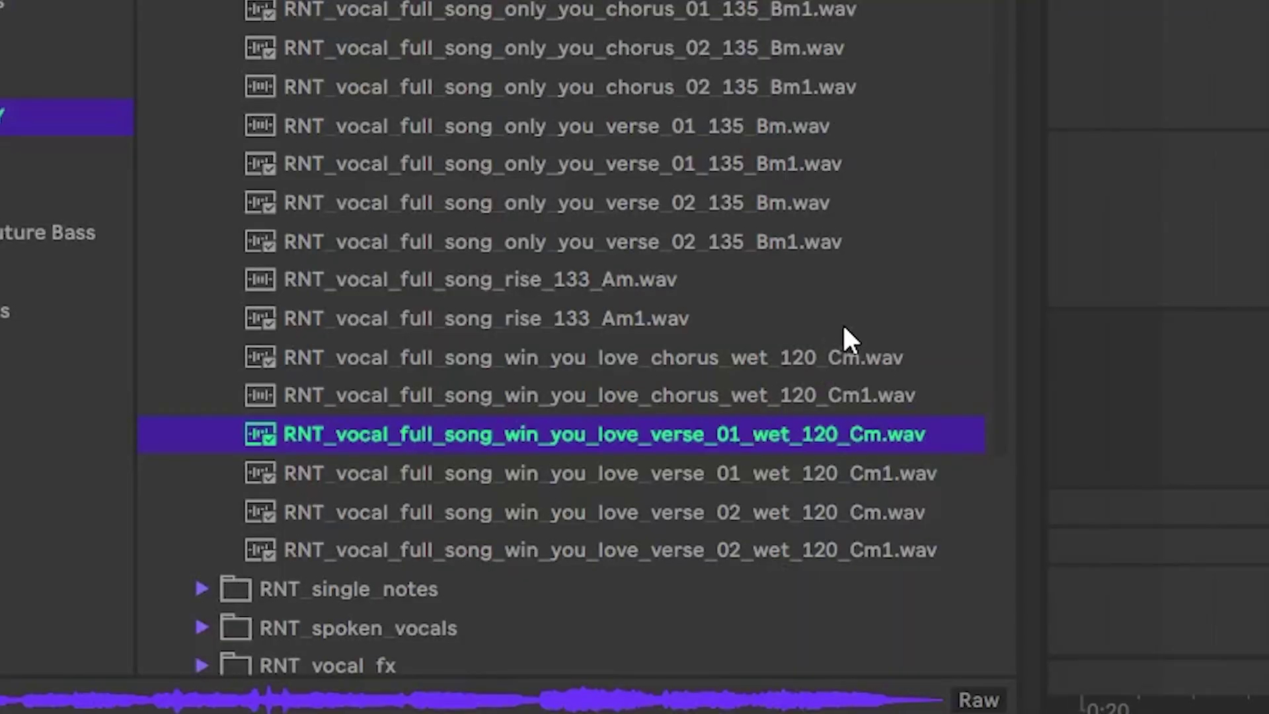
# Step: Preview RNT_vocal_full_song_win_you_love_verse_01_wet_120_Cm.wav, collapse its folder and look through the sample library in Splice
pyautogui.click(854, 433)
pyautogui.scroll(1, 854, 430)
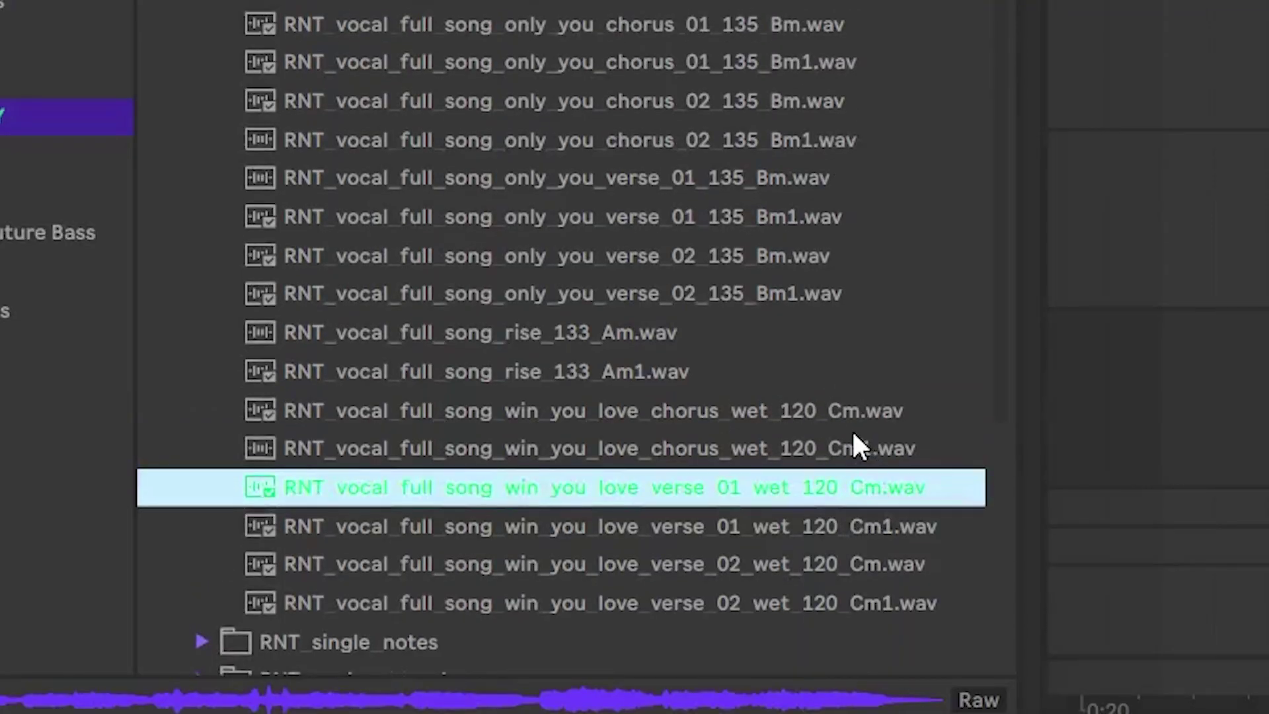
pyautogui.scroll(-2, 854, 429)
pyautogui.press('Left')
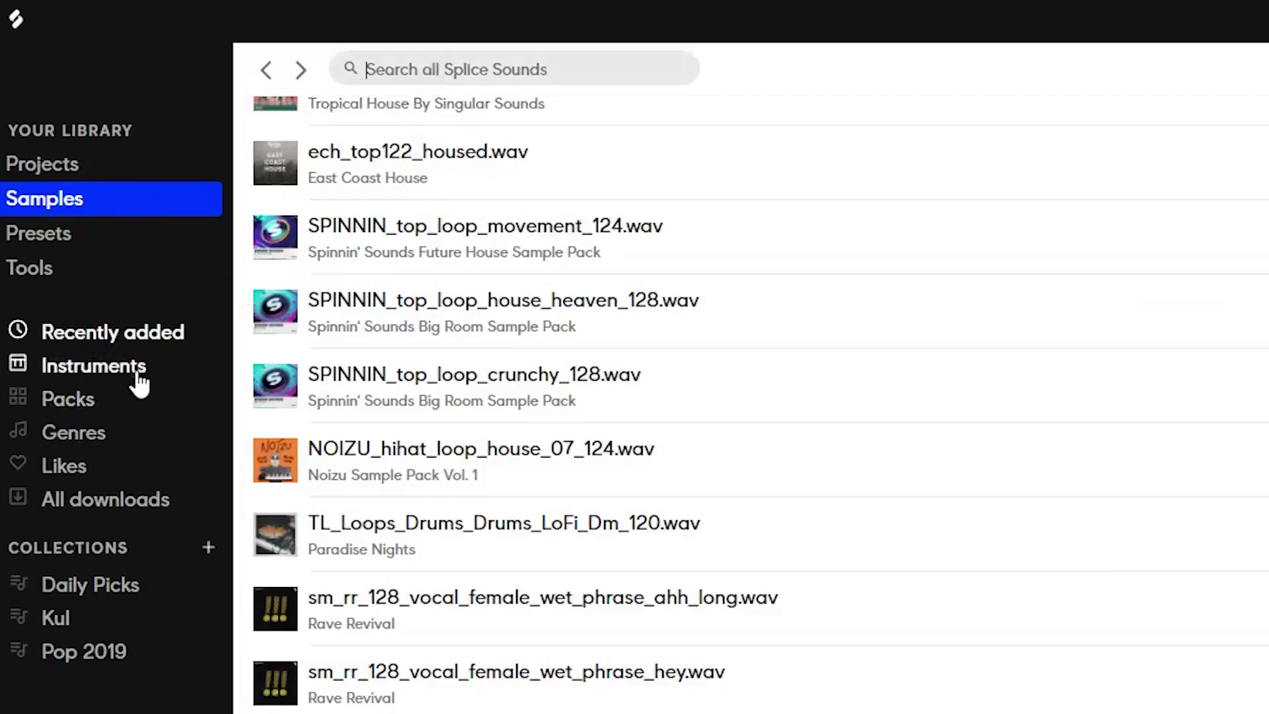
pyautogui.click(58, 375)
pyautogui.click(407, 345)
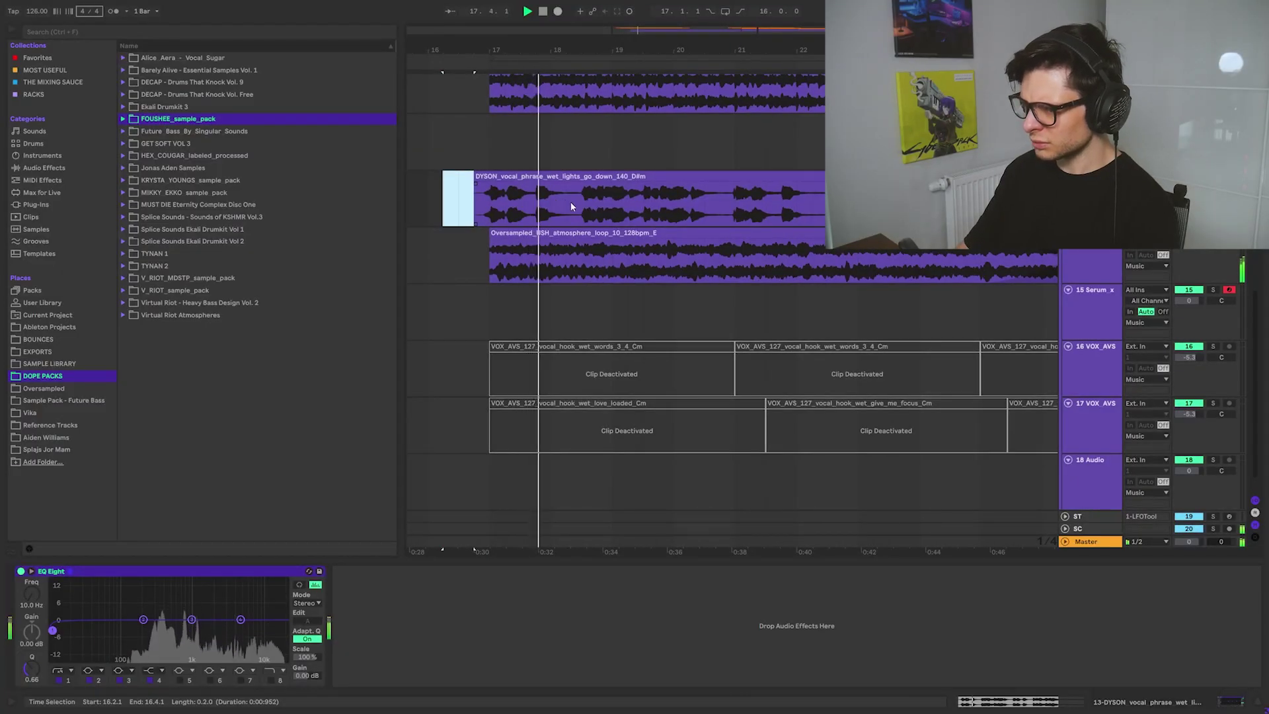
# Step: Audition the DYSON_vocal_phrase_wet_lights_go_down_140_D#m clip over the atmosphere loops from around bar 17
pyautogui.scroll(-3, 572, 207)
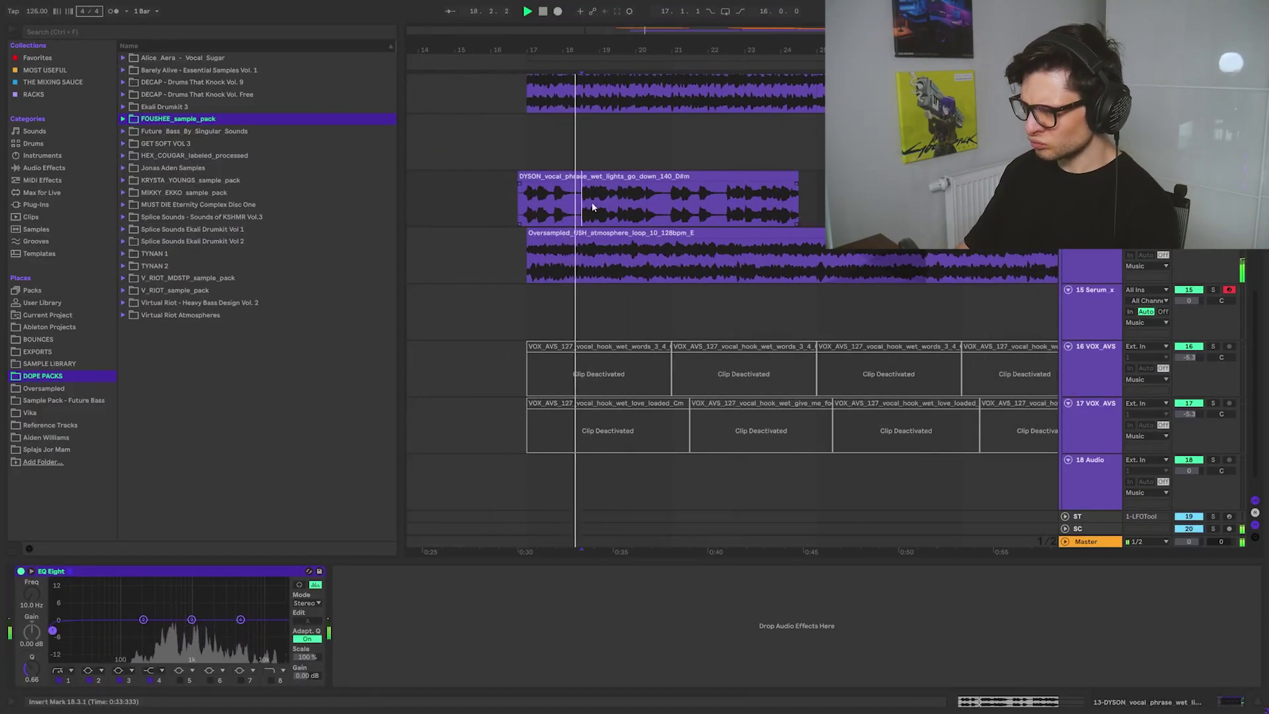
pyautogui.hscroll(3, 590, 207)
pyautogui.click(740, 190)
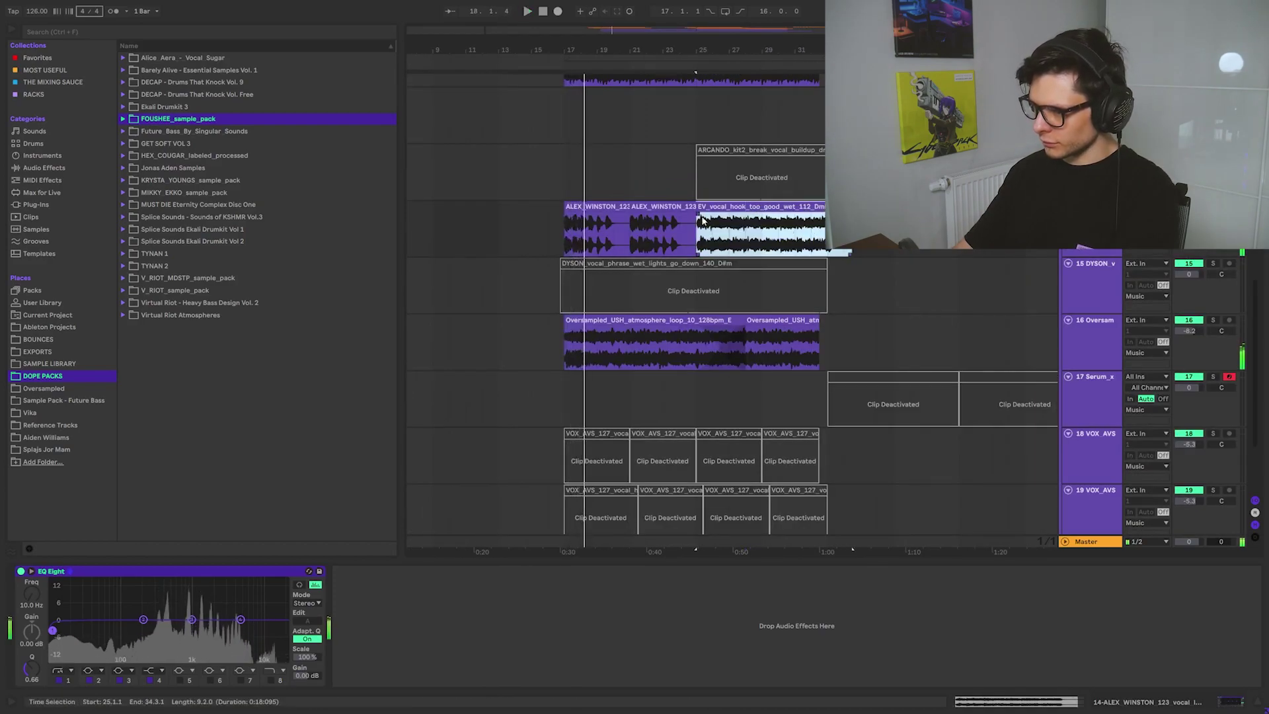
# Step: Deactivate the ALEX_WINSTON and EV vocal clips and audition the DYSON_vocal_phrase_wet_lights_go_down_140_D#m clip with the ARCANDO buildup vocal from bar 17
pyautogui.press('space')
pyautogui.moveTo(879, 175); pyautogui.dragTo(651, 160)
pyautogui.press('0')
pyautogui.moveTo(935, 231); pyautogui.dragTo(516, 228)
pyautogui.press('0')
pyautogui.click(678, 165)
pyautogui.moveTo(933, 282); pyautogui.dragTo(515, 285)
pyautogui.press('0')
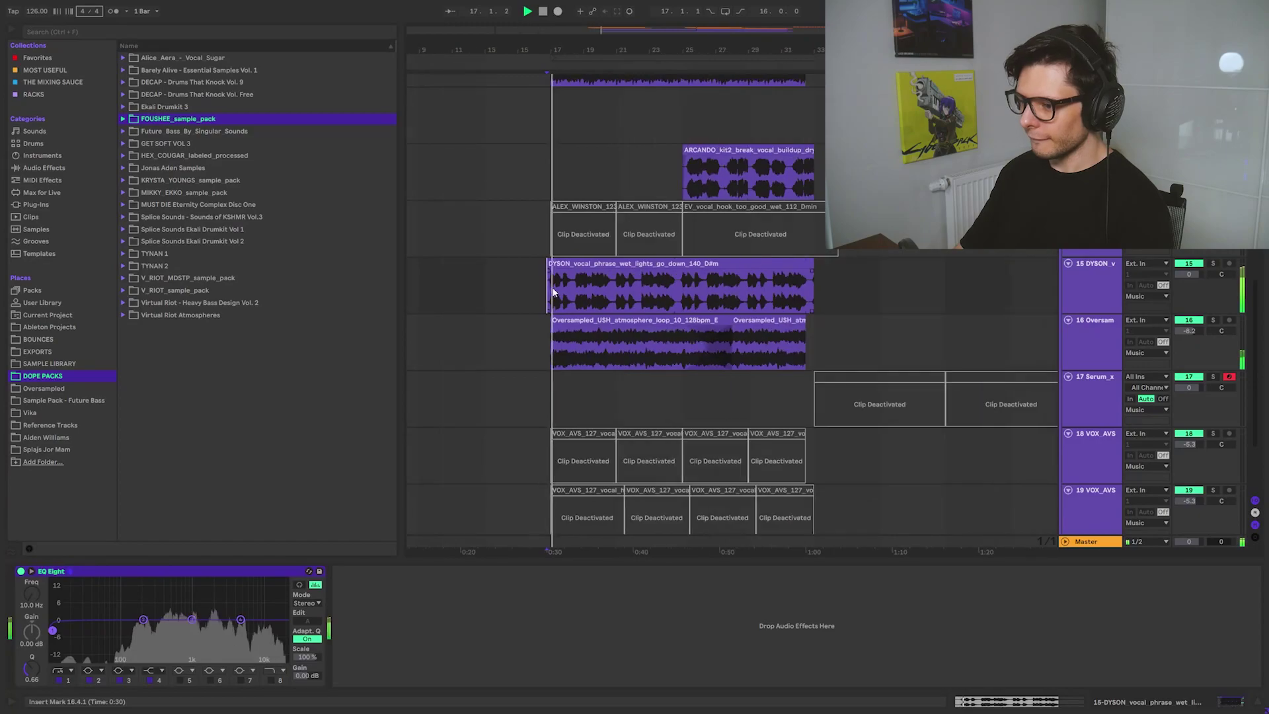
pyautogui.moveTo(650, 284); pyautogui.dragTo(616, 294)
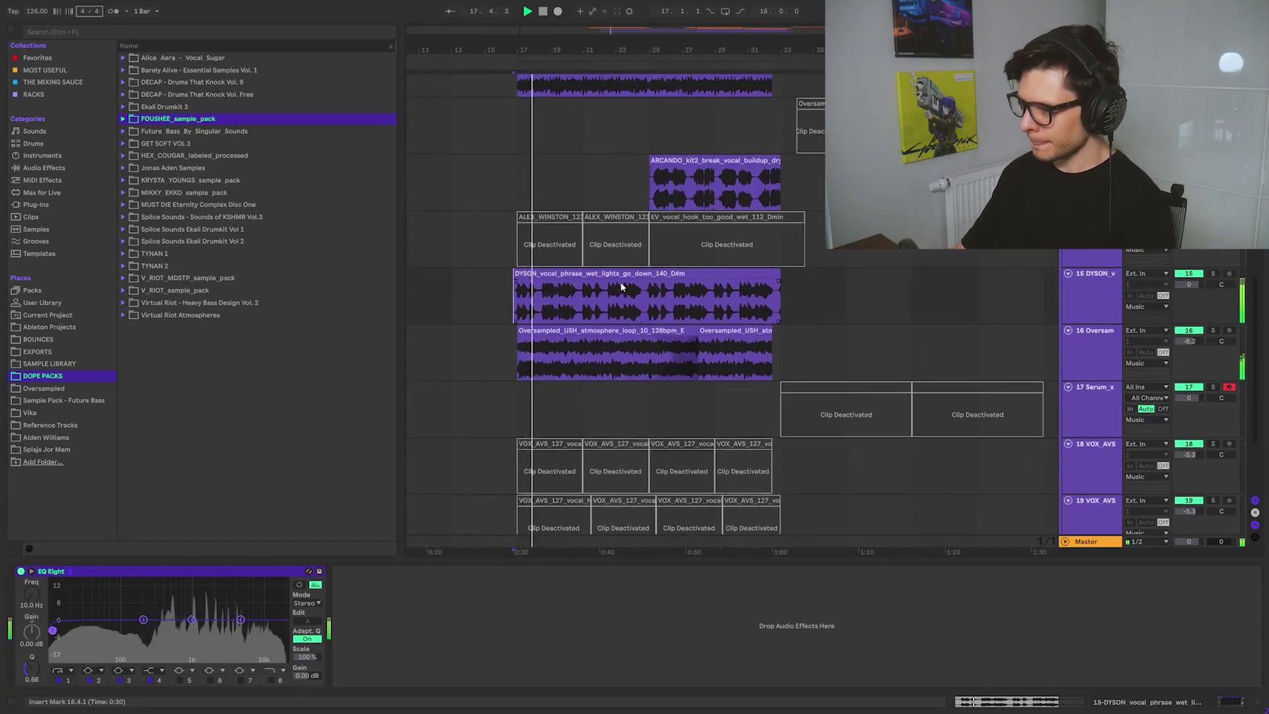
pyautogui.scroll(2, 620, 287)
pyautogui.moveTo(736, 294); pyautogui.dragTo(755, 278)
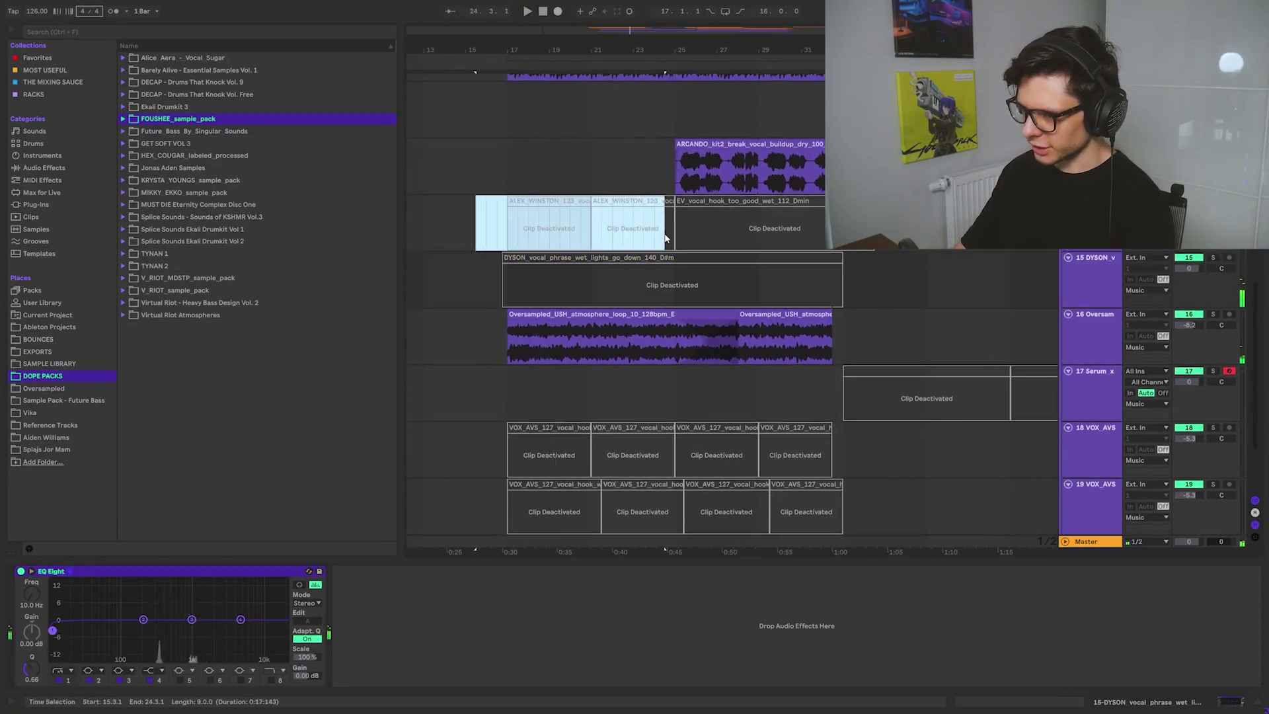
# Step: Reactivate the two ALEX_WINSTON_123 vocal loop clips and play them over the atmosphere from bar 17
pyautogui.press('0')
pyautogui.click(541, 225)
pyautogui.press('space')
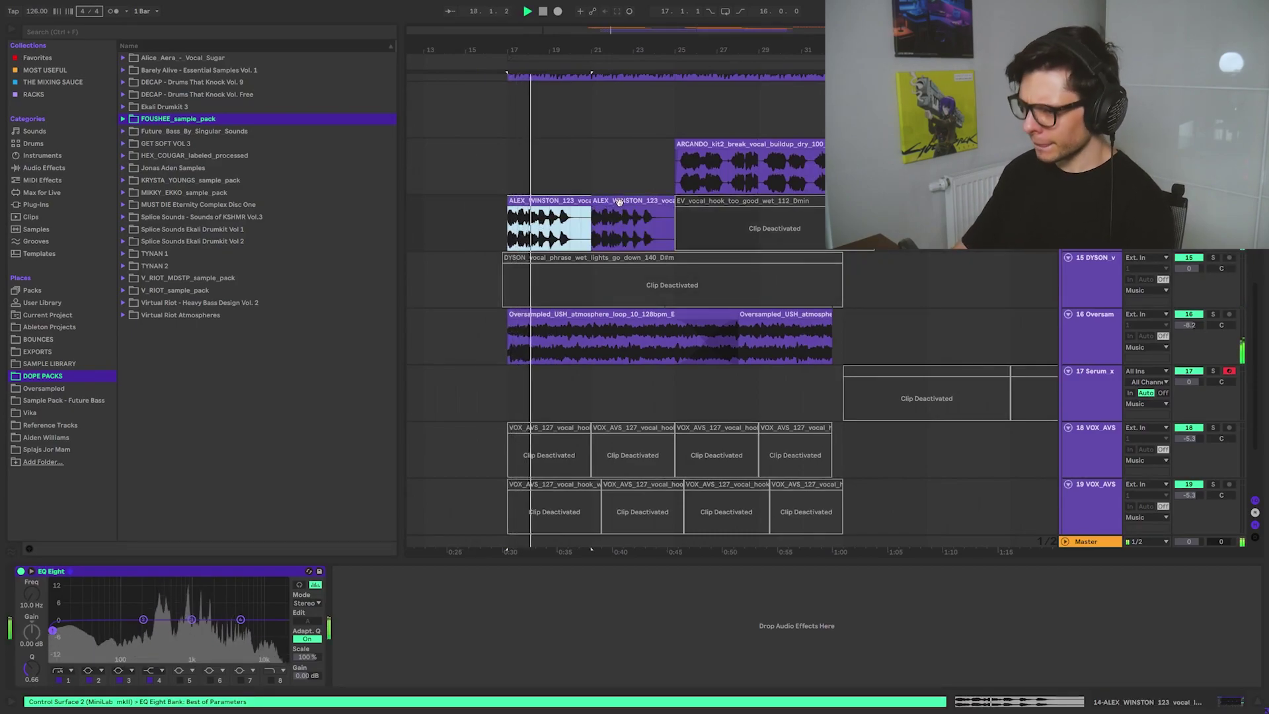
# Step: Deactivate the ARCANDO buildup vocal and audition the EV_vocal_hook_too_good_wet_112_Dmin clip from bar 25
pyautogui.click(728, 201)
pyautogui.press('0')
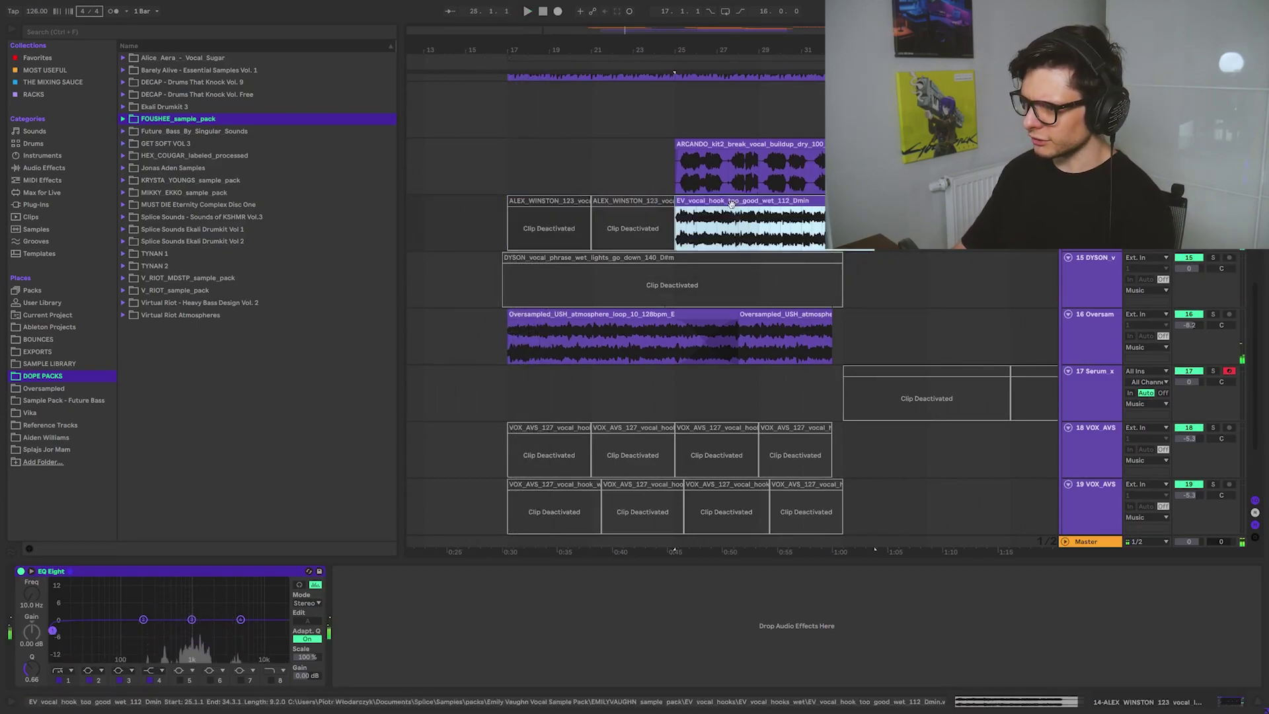
pyautogui.moveTo(600, 173); pyautogui.dragTo(820, 173)
pyautogui.press('0')
pyautogui.click(728, 201)
pyautogui.press('space')
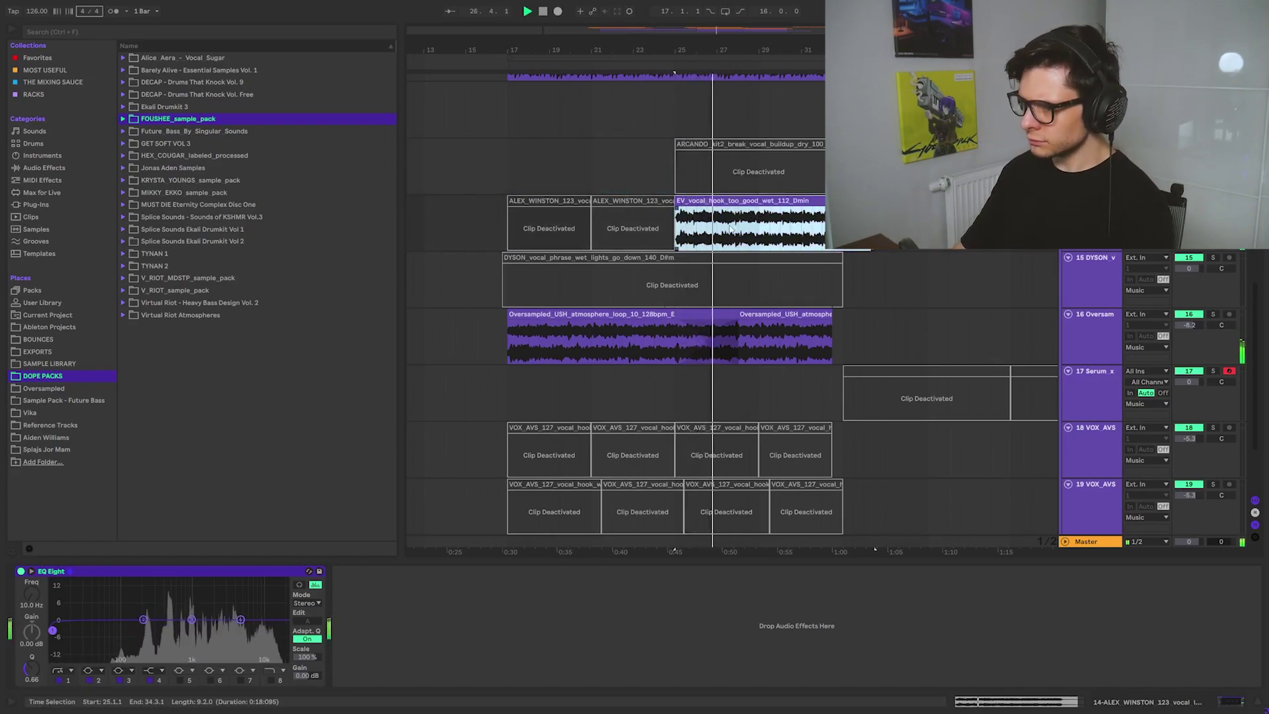
# Step: Audition the ARCANDO_kit2_break_vocal_buildup_dry_100 clip from bar 25 in place of the EV vocal hook, then deactivate it
pyautogui.press('0')
pyautogui.press('space')
pyautogui.click(734, 144)
pyautogui.press('0')
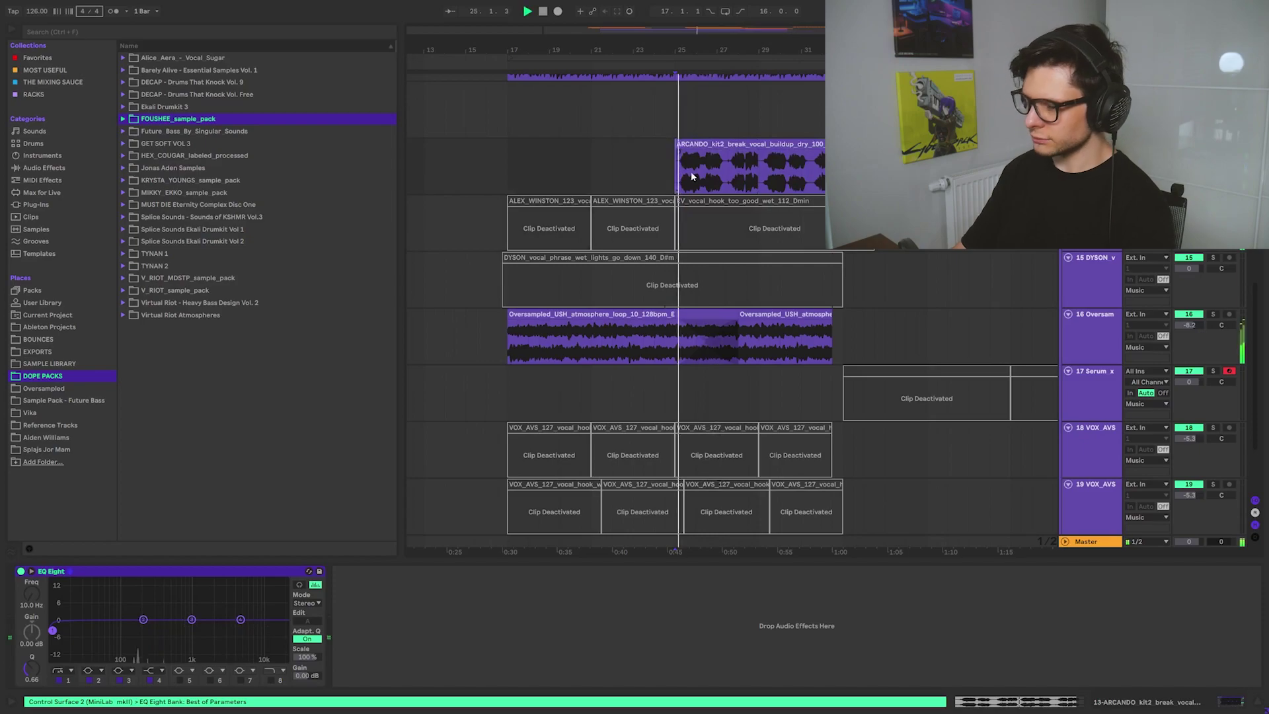
pyautogui.scroll(3, 742, 182)
pyautogui.moveTo(742, 182); pyautogui.dragTo(572, 181)
pyautogui.scroll(-3, 725, 195)
pyautogui.press('0')
pyautogui.press('space')
pyautogui.scroll(-2, 586, 181)
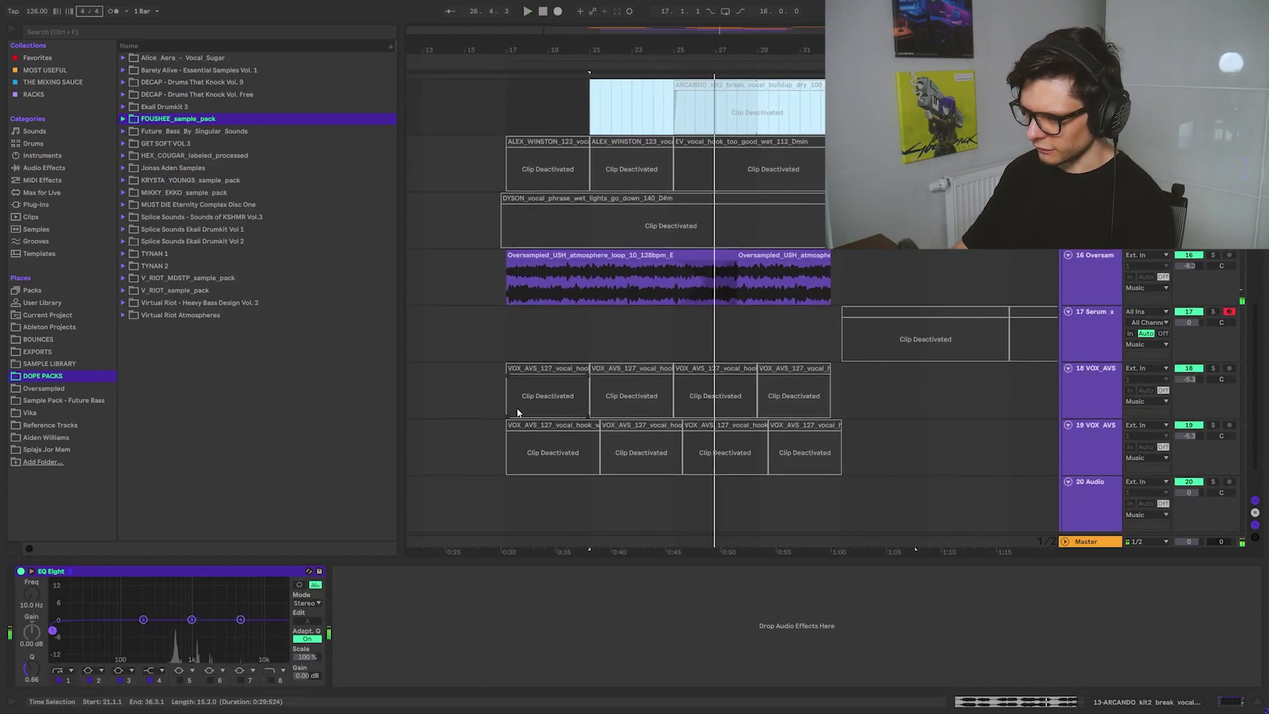
# Step: Activate the VOX_AVS_127_vocal_hook_wet_words_3_4_Cm clips on track 18 and audition them from bar 17
pyautogui.moveTo(484, 397); pyautogui.dragTo(904, 397)
pyautogui.press('0')
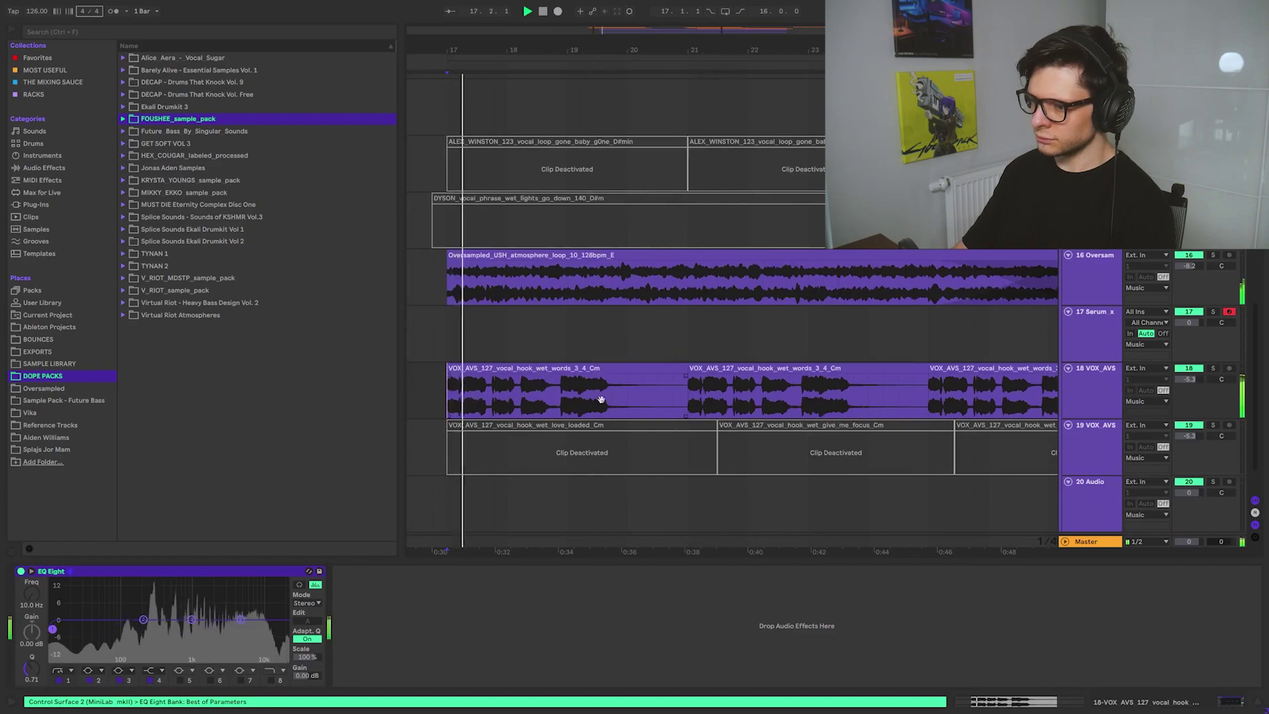
pyautogui.scroll(-4, 599, 397)
# Step: Deactivate the track 18 vocal hooks and audition the love_loaded and give_me_focus hook clips on track 19
pyautogui.moveTo(495, 398); pyautogui.dragTo(1051, 403)
pyautogui.moveTo(955, 439); pyautogui.dragTo(1017, 407)
pyautogui.press('0')
pyautogui.press('0')
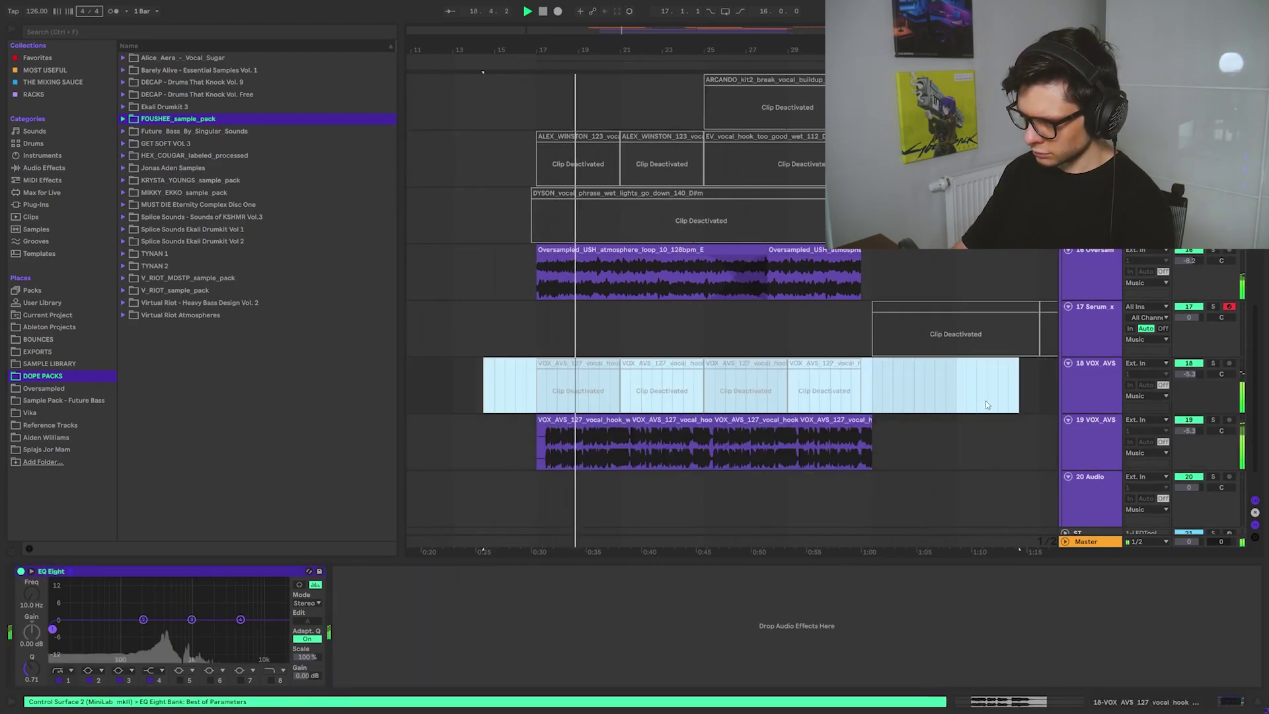
pyautogui.scroll(2, 592, 447)
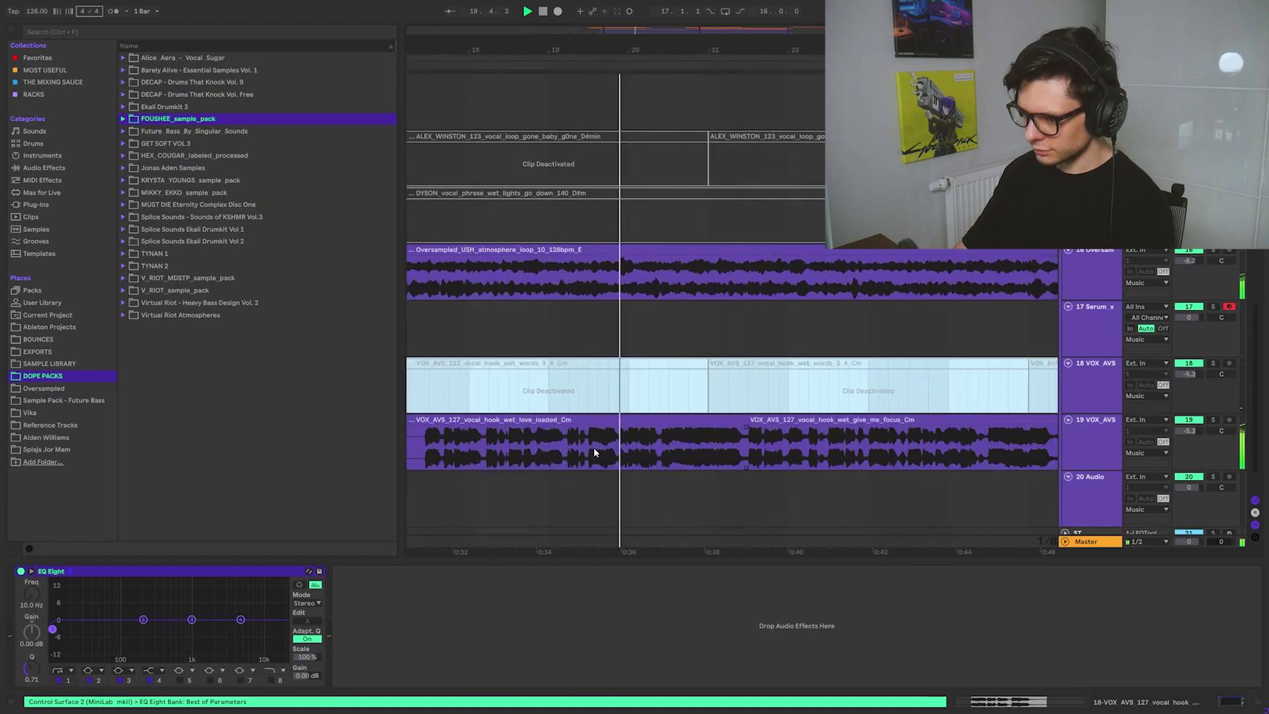
pyautogui.scroll(-4, 594, 447)
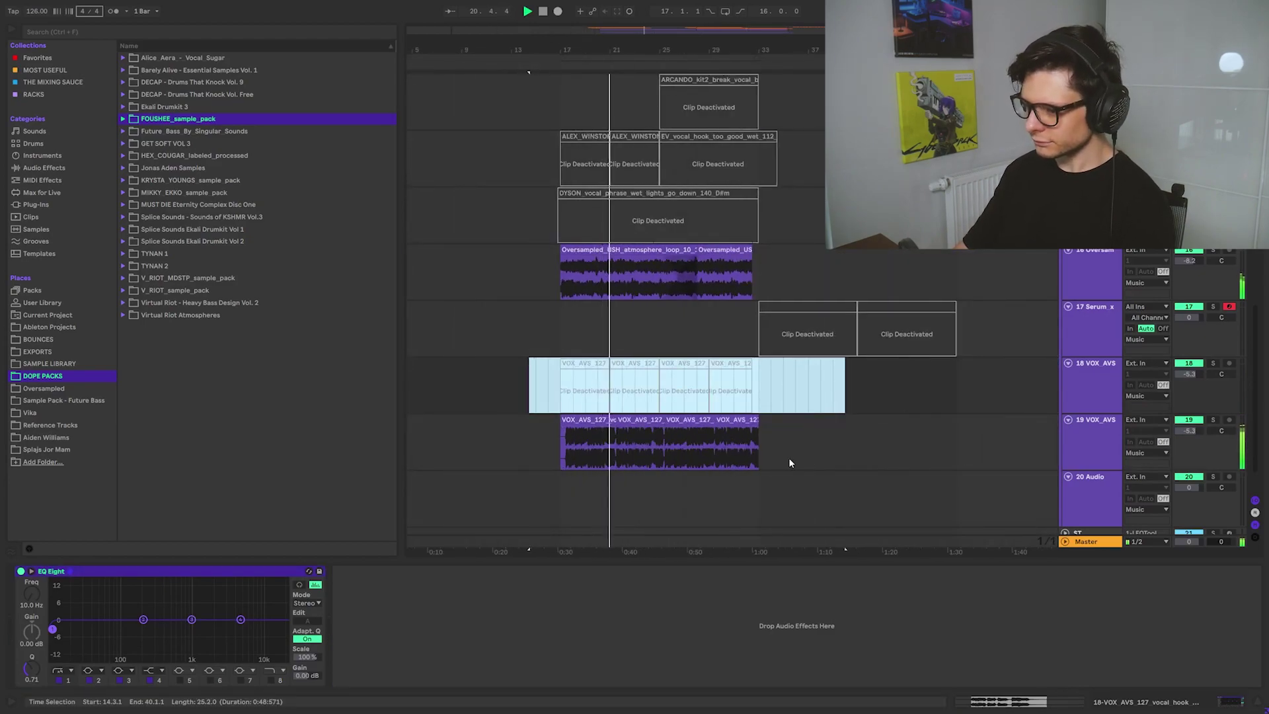
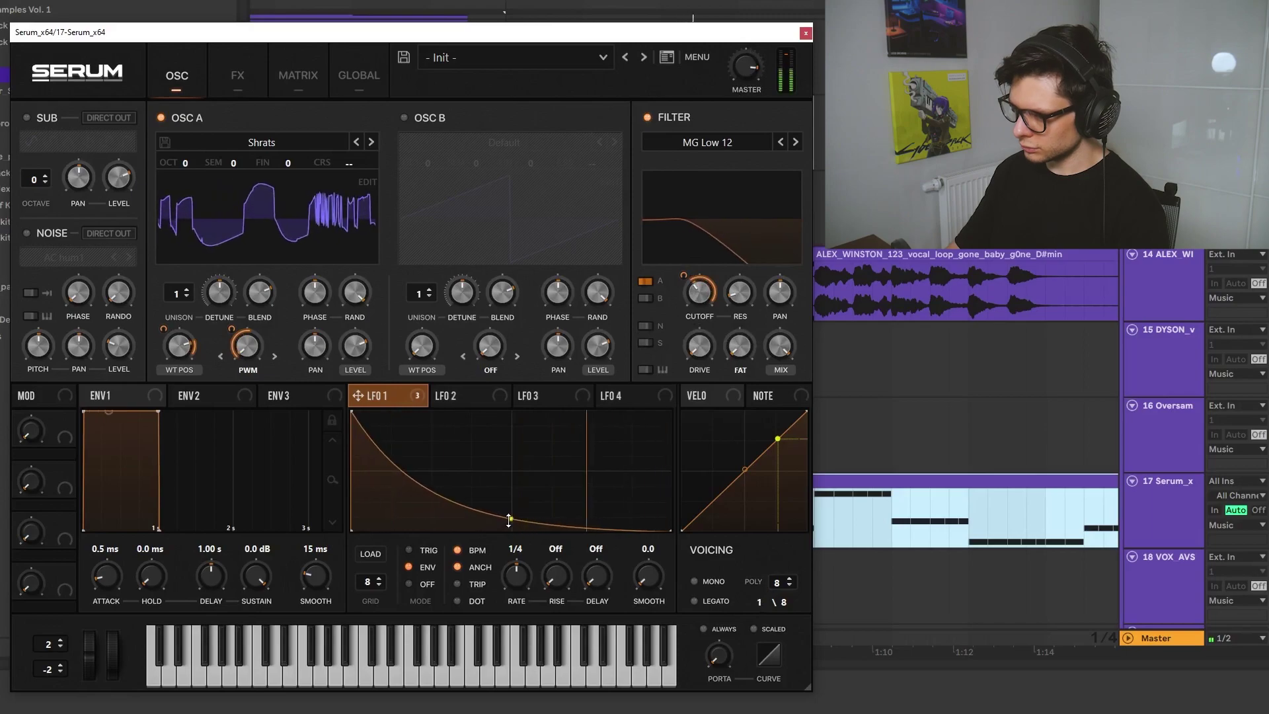
# Step: Modulate Serum's OSC A level with LFO 2 and raise the end of the LFO's decay curve to about mid-height
pyautogui.click(399, 377)
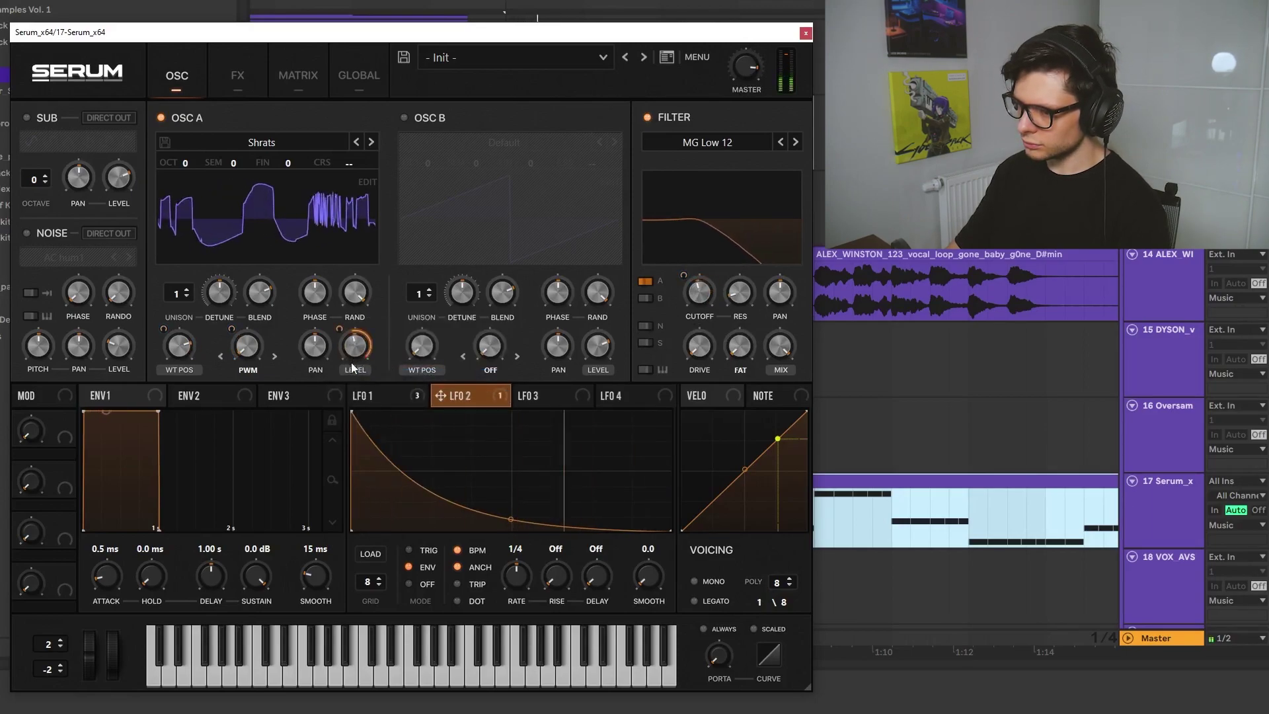
pyautogui.moveTo(351, 345); pyautogui.dragTo(351, 410)
pyautogui.doubleClick(600, 470)
pyautogui.moveTo(601, 470); pyautogui.dragTo(673, 488)
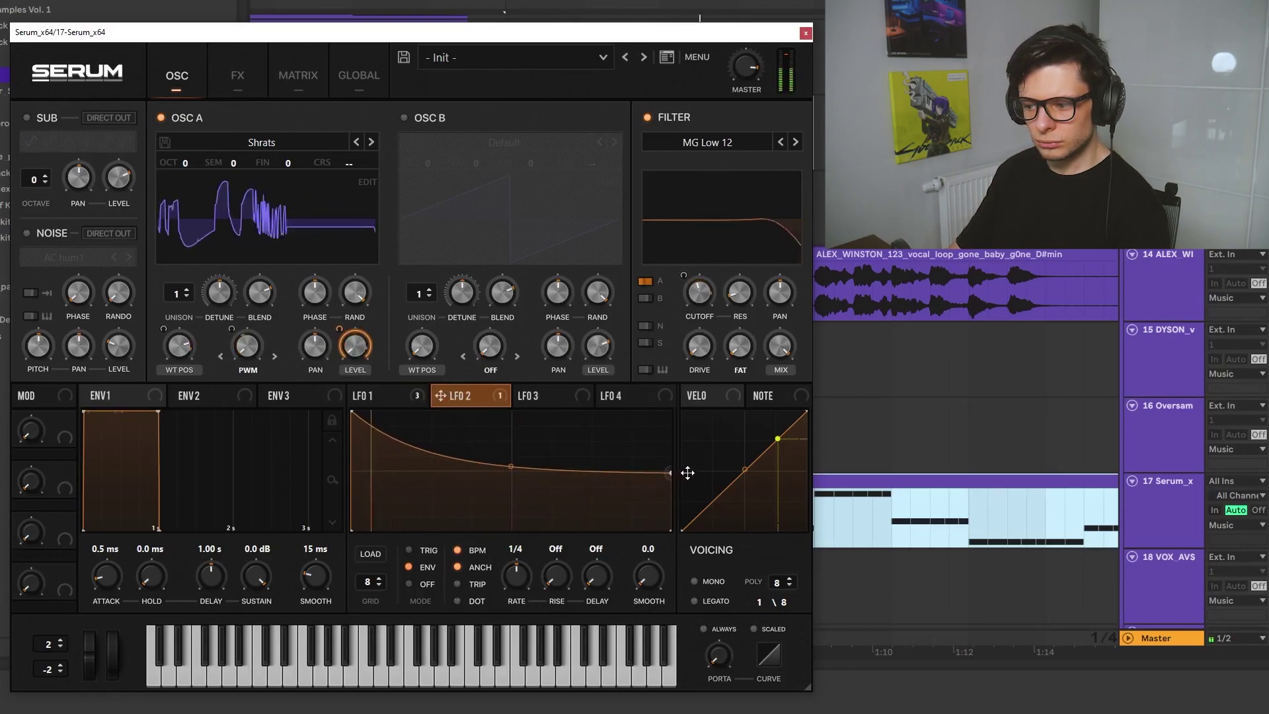
# Step: Modulate OSC A's coarse pitch with a steep LFO 3 decay and adjust the cutoff of the MG Low 24 filter
pyautogui.click(373, 396)
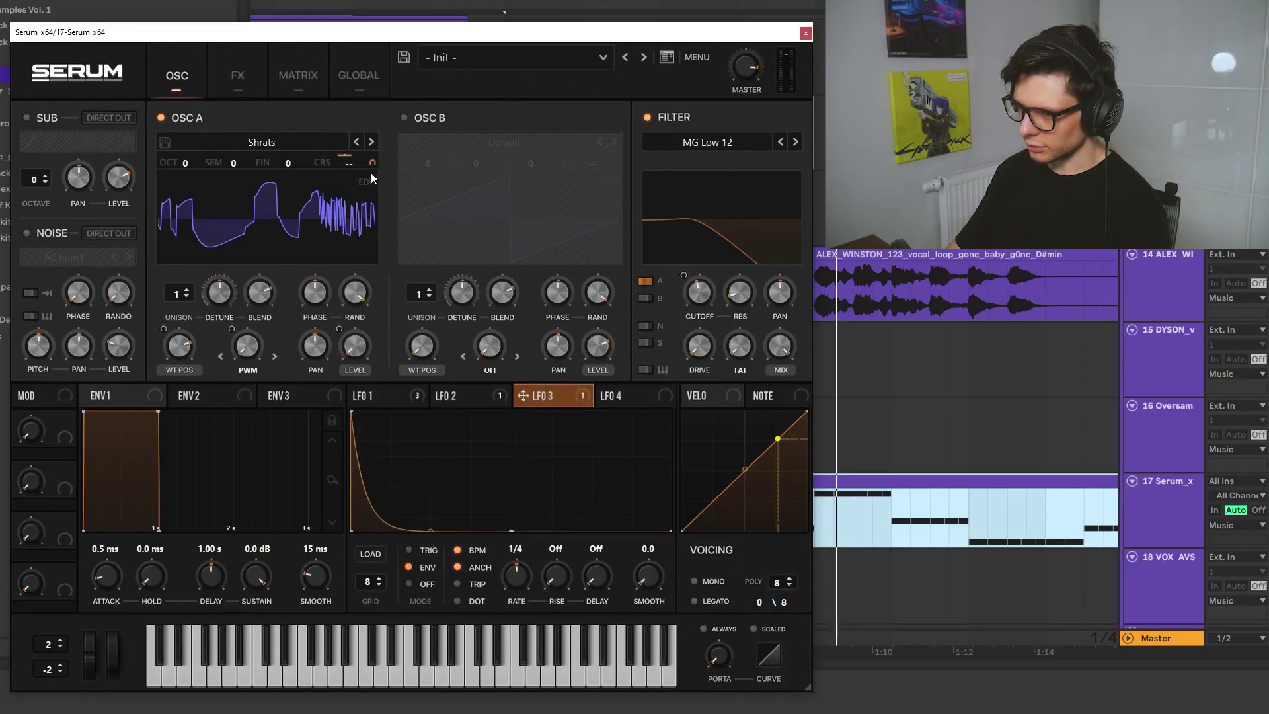
pyautogui.moveTo(373, 165); pyautogui.dragTo(372, 160)
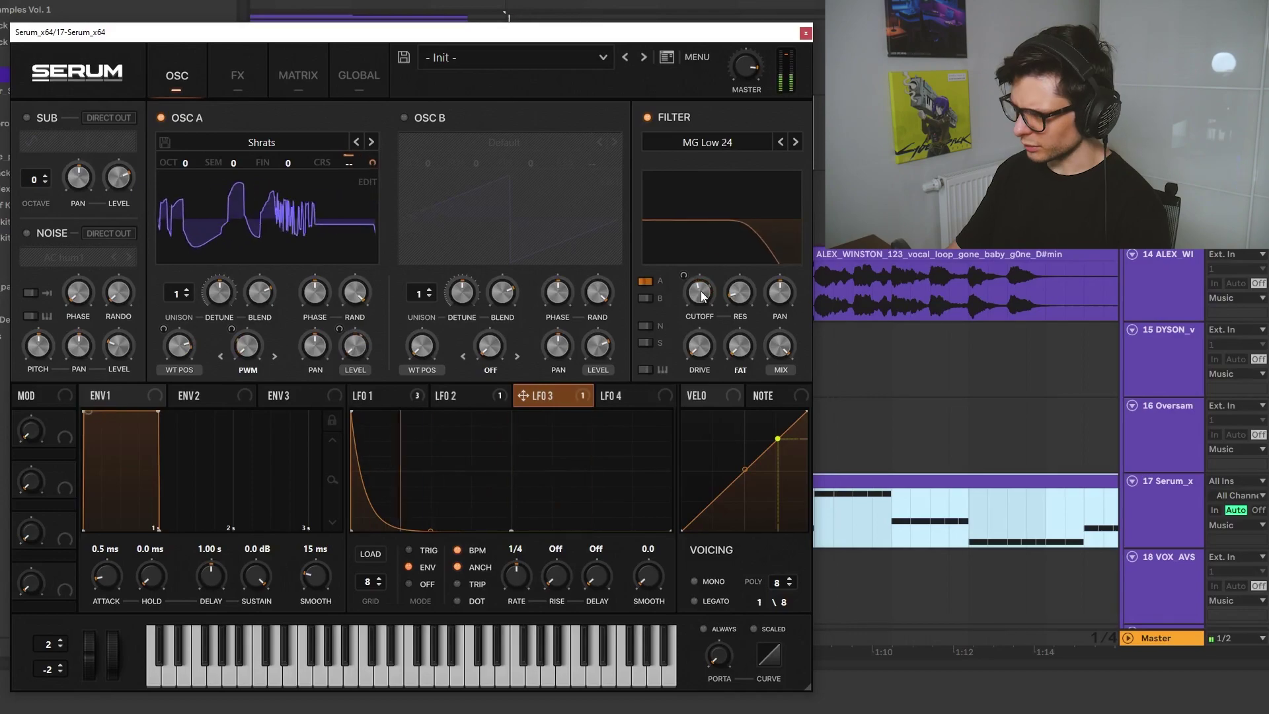
pyautogui.moveTo(700, 291)
pyautogui.mouseDown()
pyautogui.moveTo(698, 317)
pyautogui.moveTo(707, 268)
pyautogui.mouseUp()
pyautogui.click(390, 395)
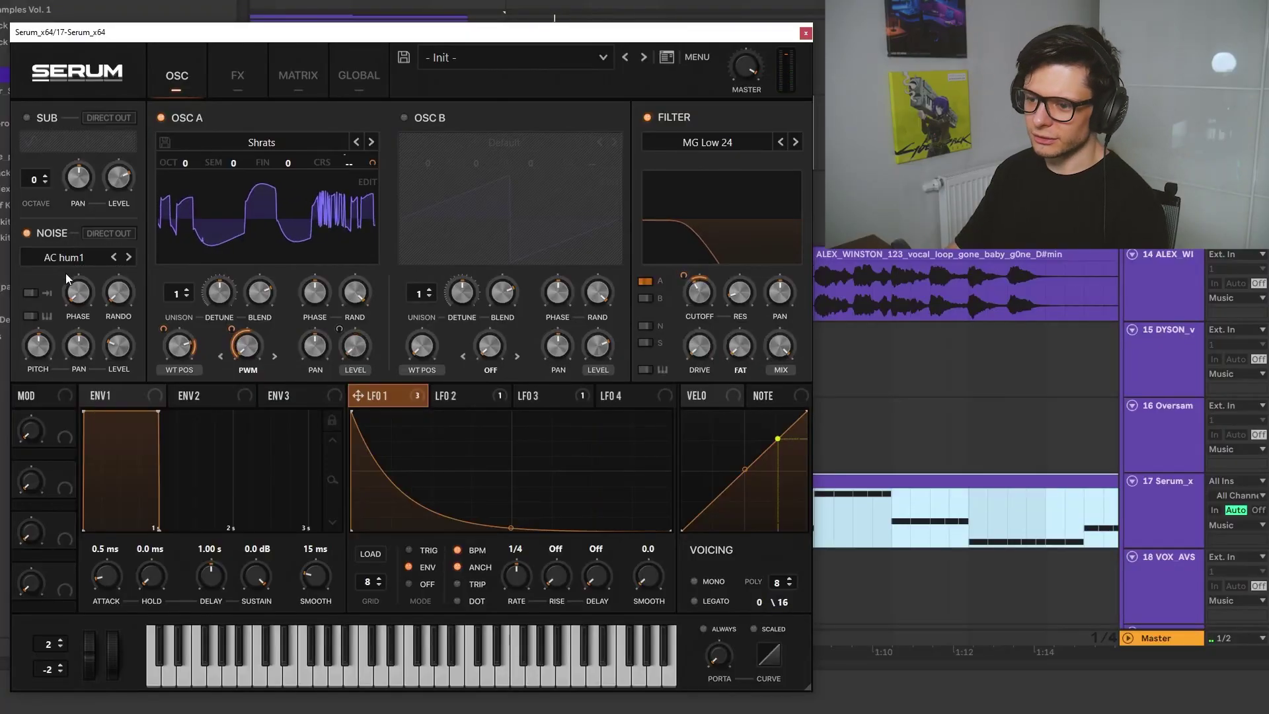
# Step: Load a kick transient from Attacks_Misc into the noise oscillator and step through the samples to Kick XF Small 4
pyautogui.click(61, 259)
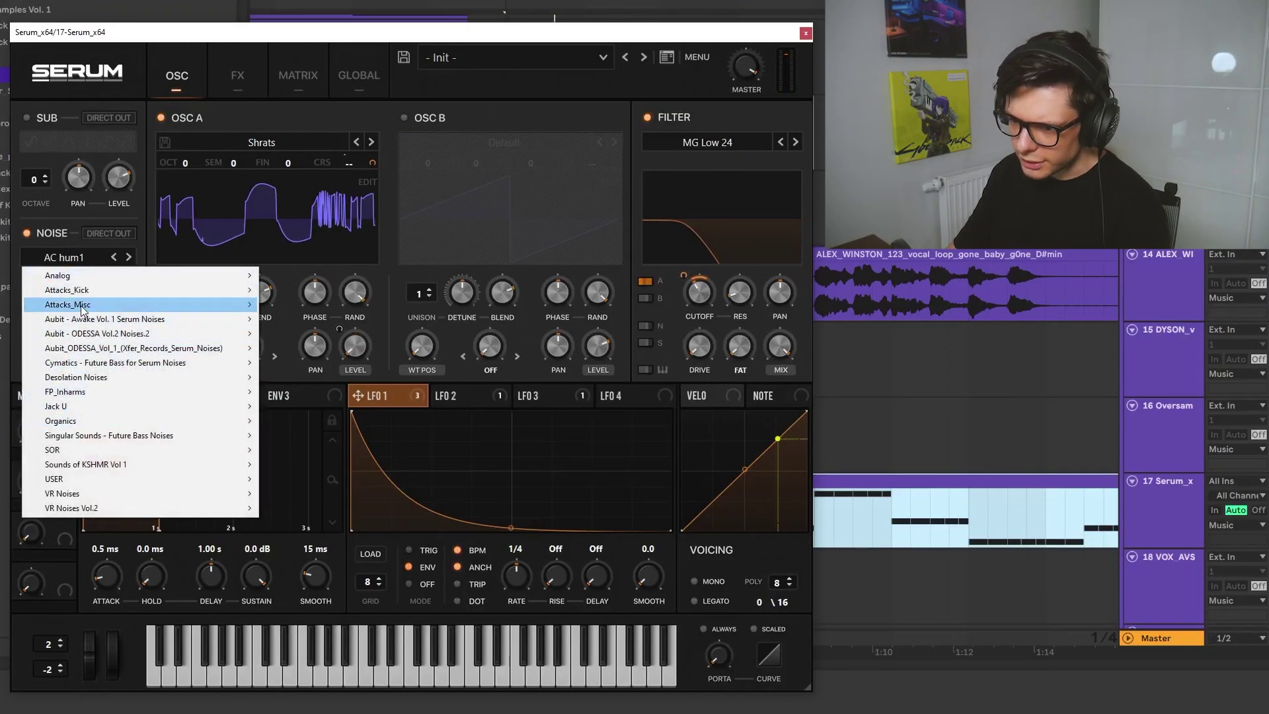
pyautogui.moveTo(109, 306)
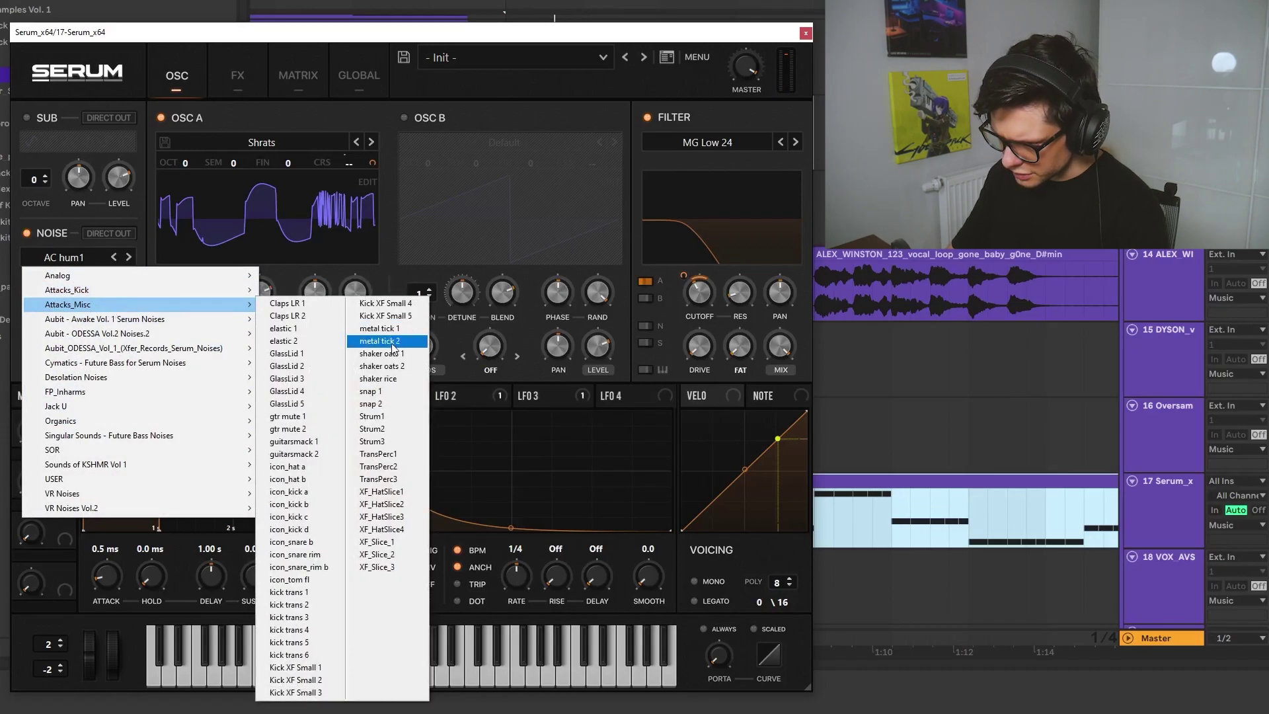
pyautogui.click(299, 597)
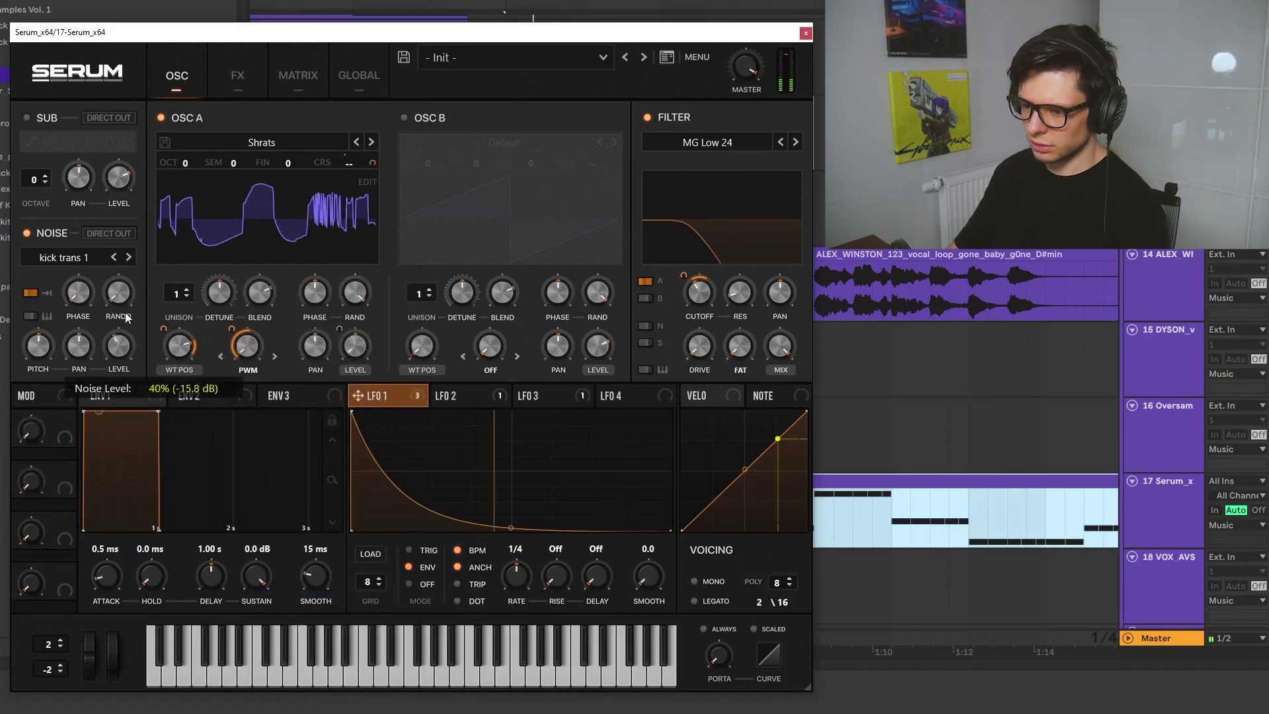
pyautogui.click(129, 257)
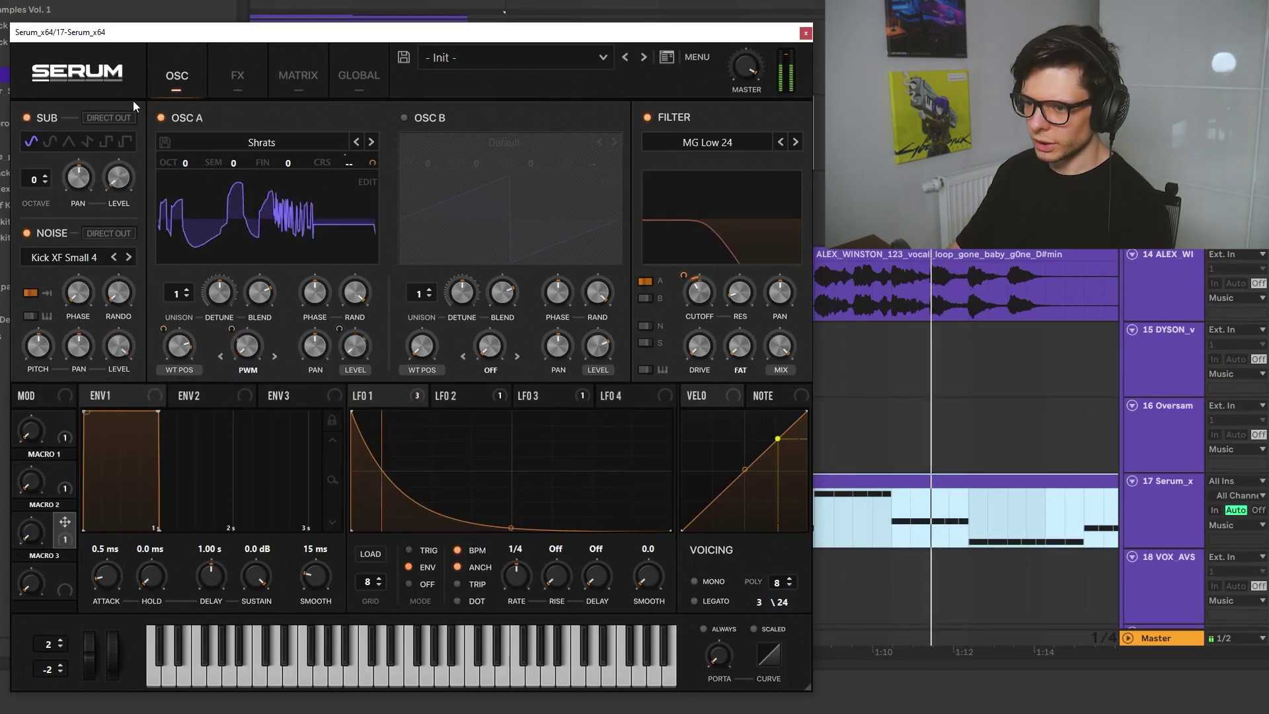
# Step: Route the sub oscillator directly to the output, adjust its level and modulate that level with LFO 2
pyautogui.click(122, 117)
pyautogui.moveTo(121, 178); pyautogui.dragTo(119, 111)
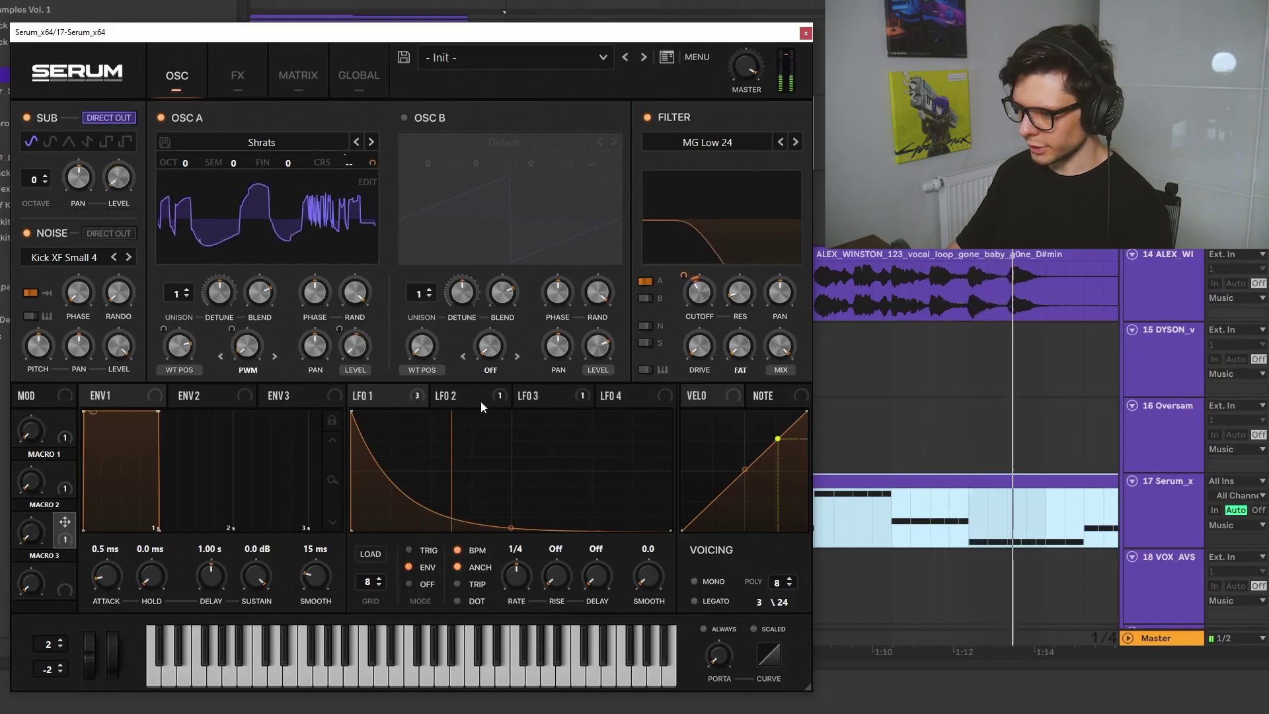
pyautogui.moveTo(481, 396); pyautogui.dragTo(104, 180)
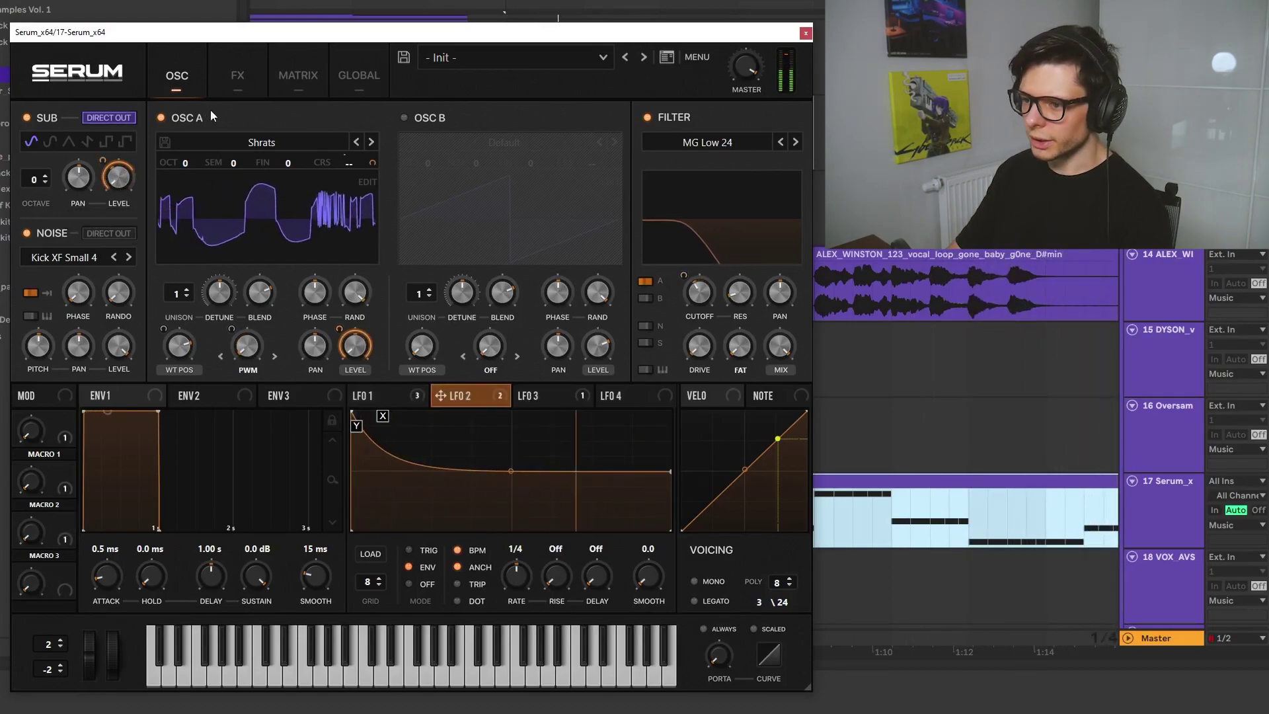
# Step: Add a Tube distortion to Serum's effects and modulate its drive with LFO 1
pyautogui.click(237, 74)
pyautogui.click(34, 148)
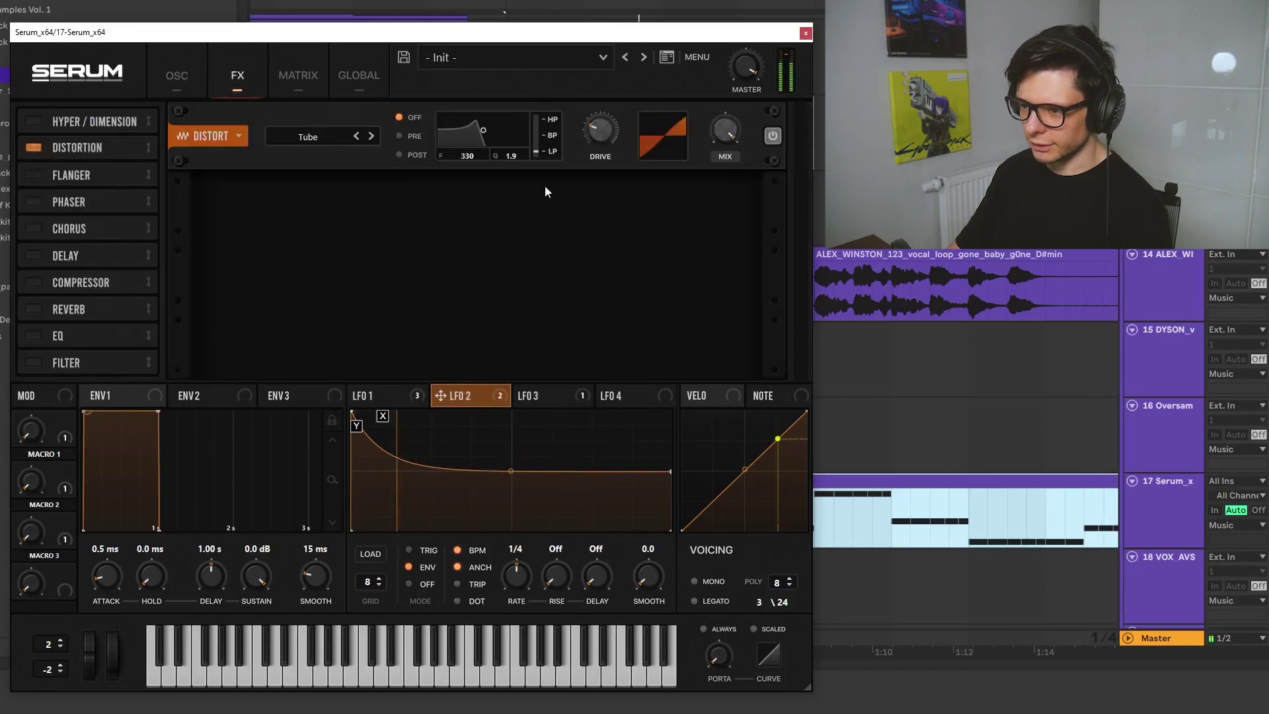
pyautogui.moveTo(625, 68); pyautogui.dragTo(593, 117)
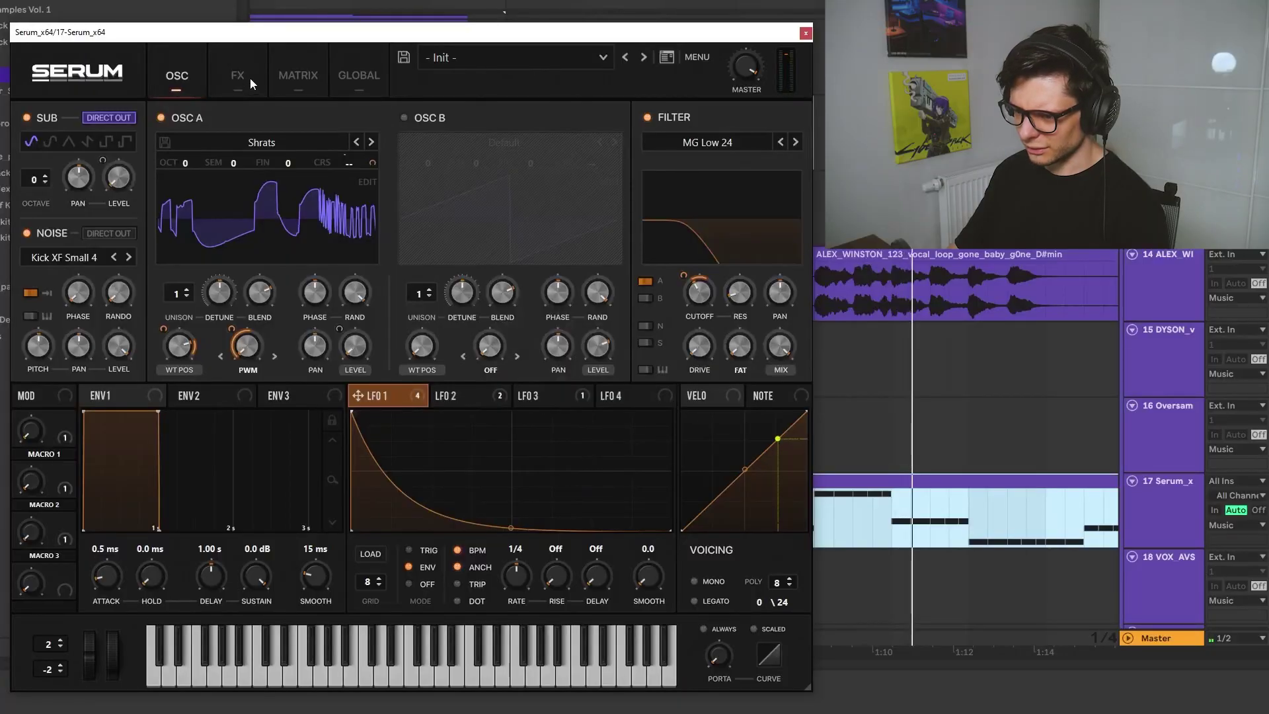
# Step: Place an Add Bass filter with an LFO 1-modulated cutoff ahead of the distortion and bypass it
pyautogui.click(250, 77)
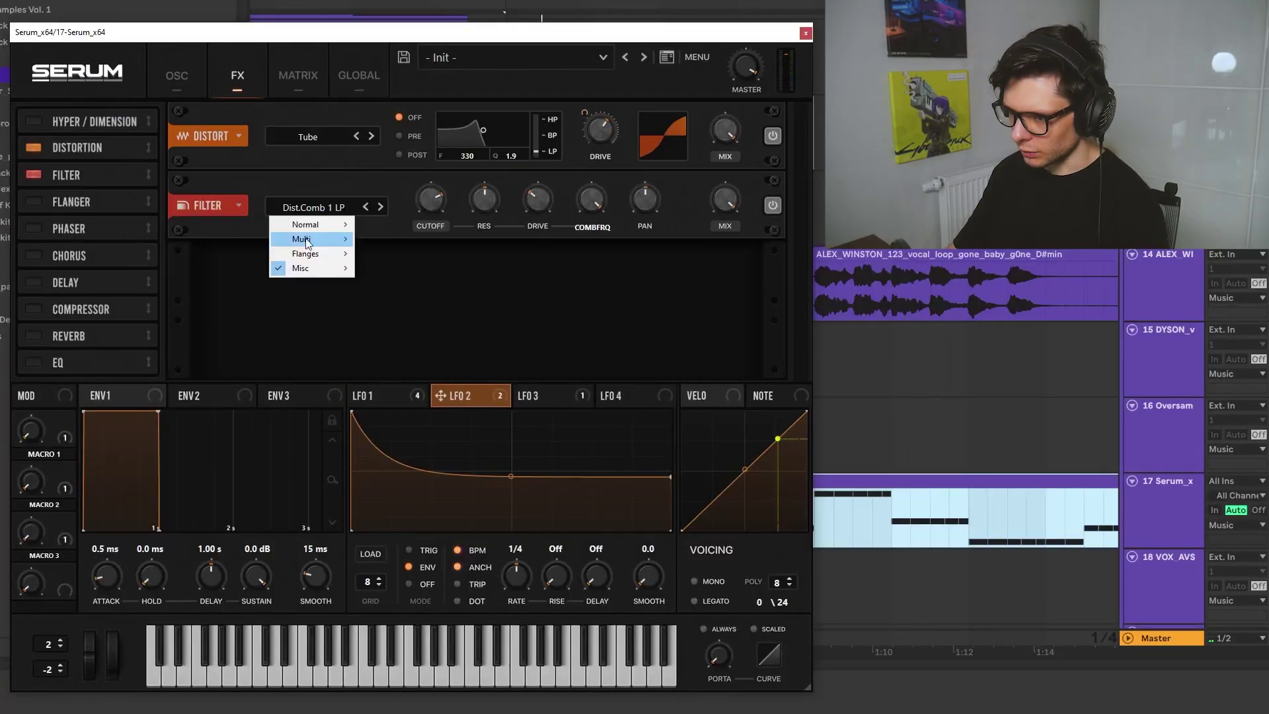
pyautogui.moveTo(308, 264)
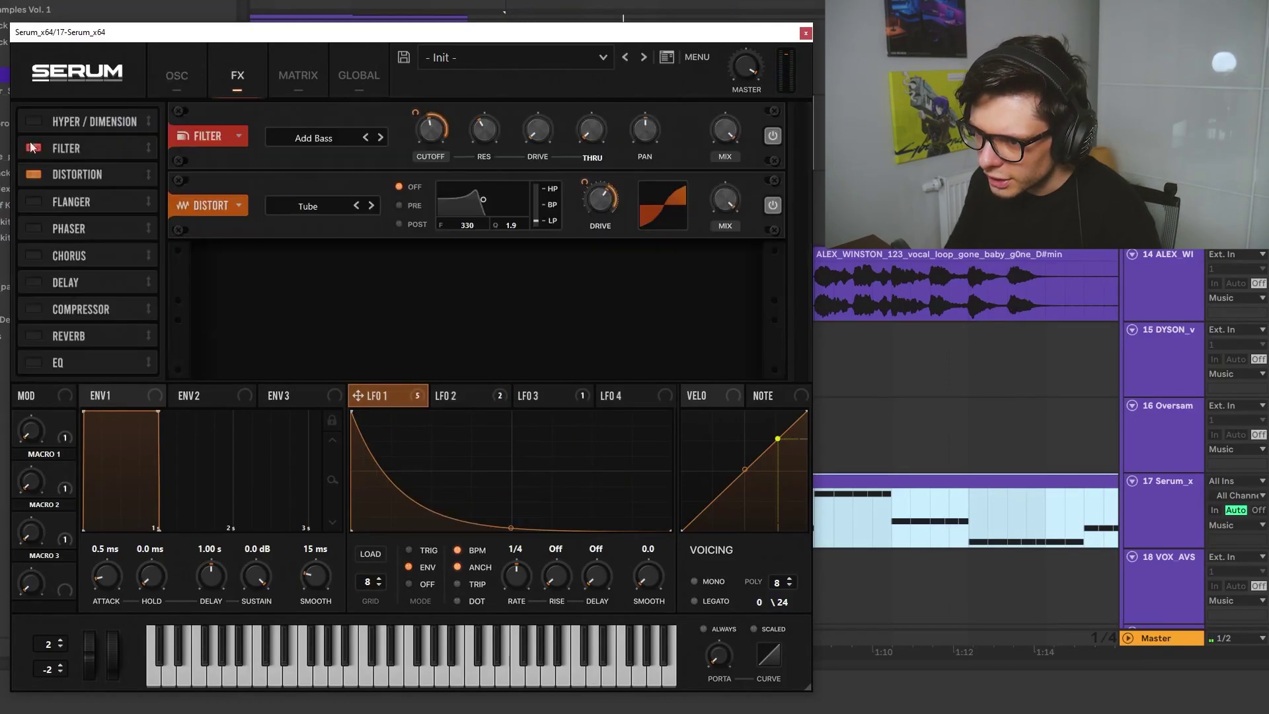
pyautogui.click(33, 144)
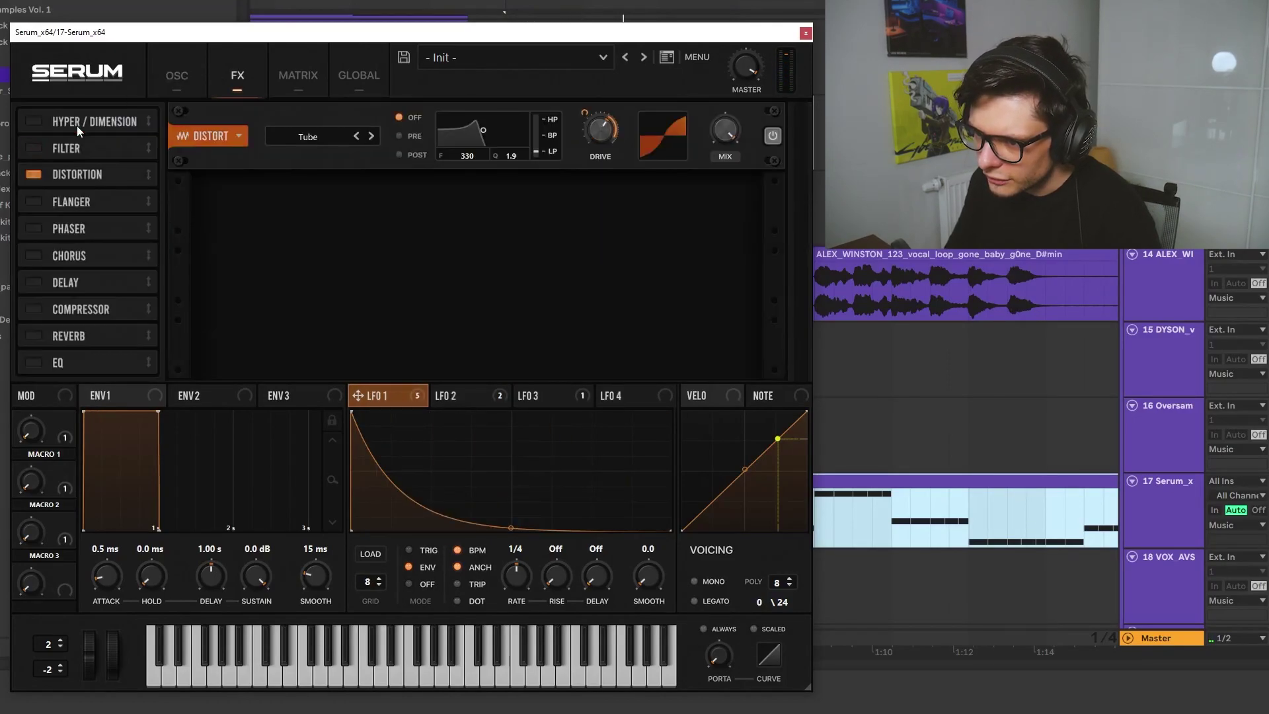
# Step: Adjust OSC A's phase and switch the Add Bass filter back on in the effects chain
pyautogui.click(185, 69)
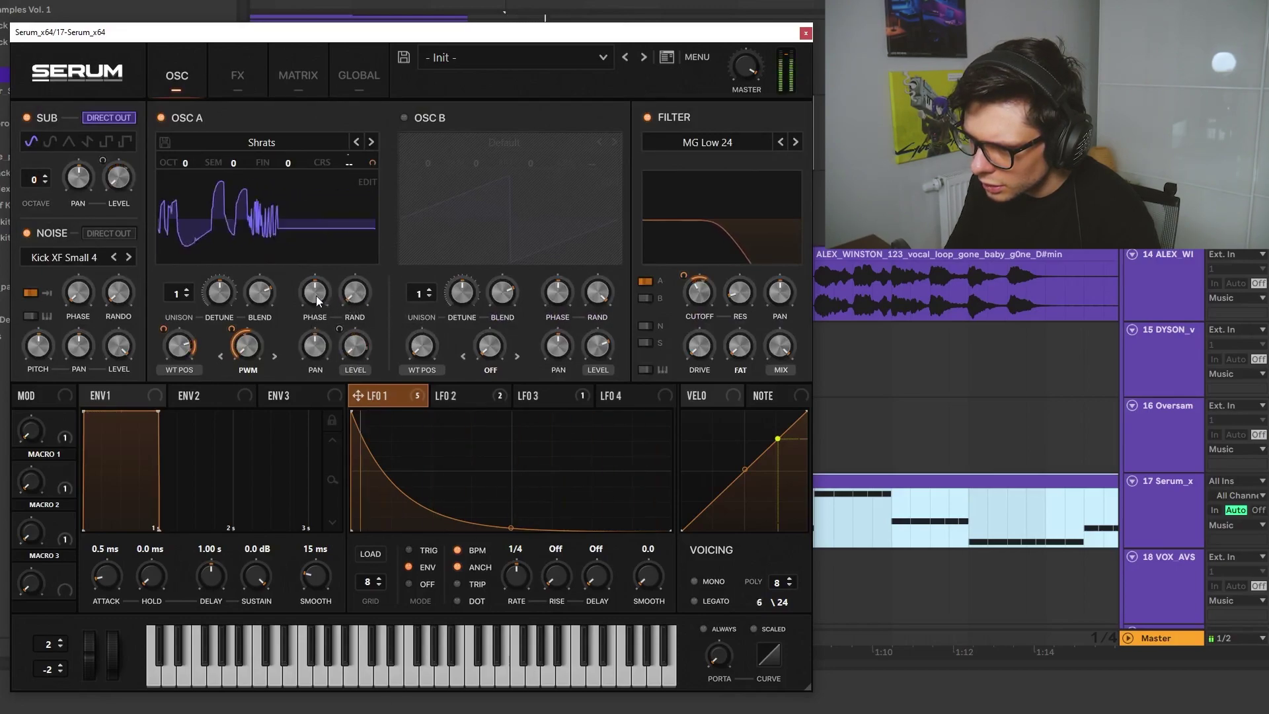
pyautogui.moveTo(315, 295)
pyautogui.mouseDown()
pyautogui.moveTo(308, 355)
pyautogui.moveTo(320, 296)
pyautogui.mouseUp()
pyautogui.click(238, 75)
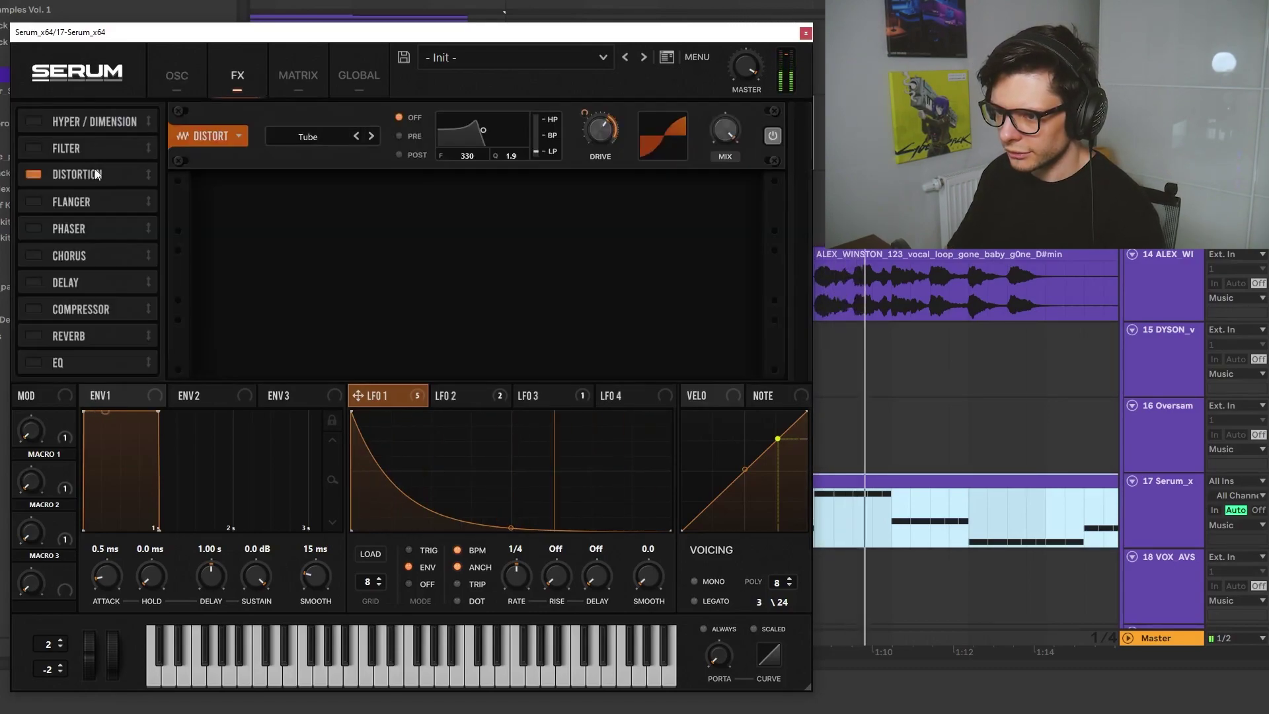
pyautogui.click(176, 75)
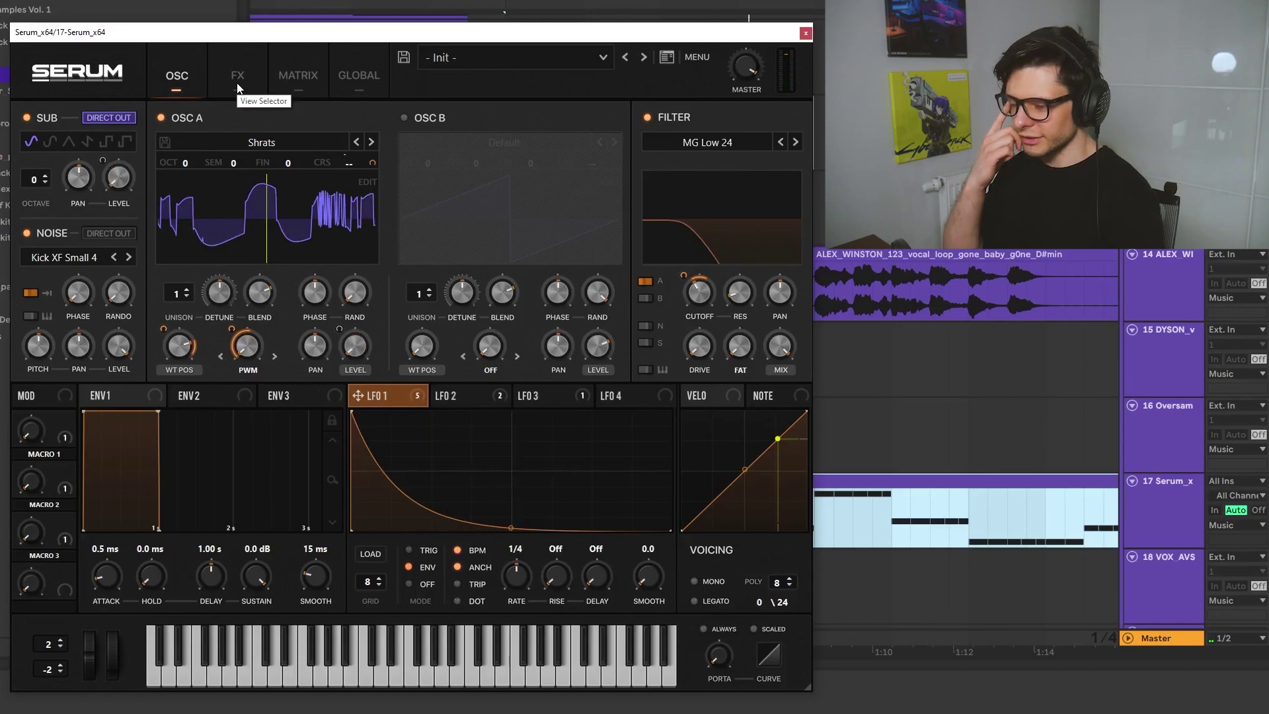
pyautogui.click(239, 86)
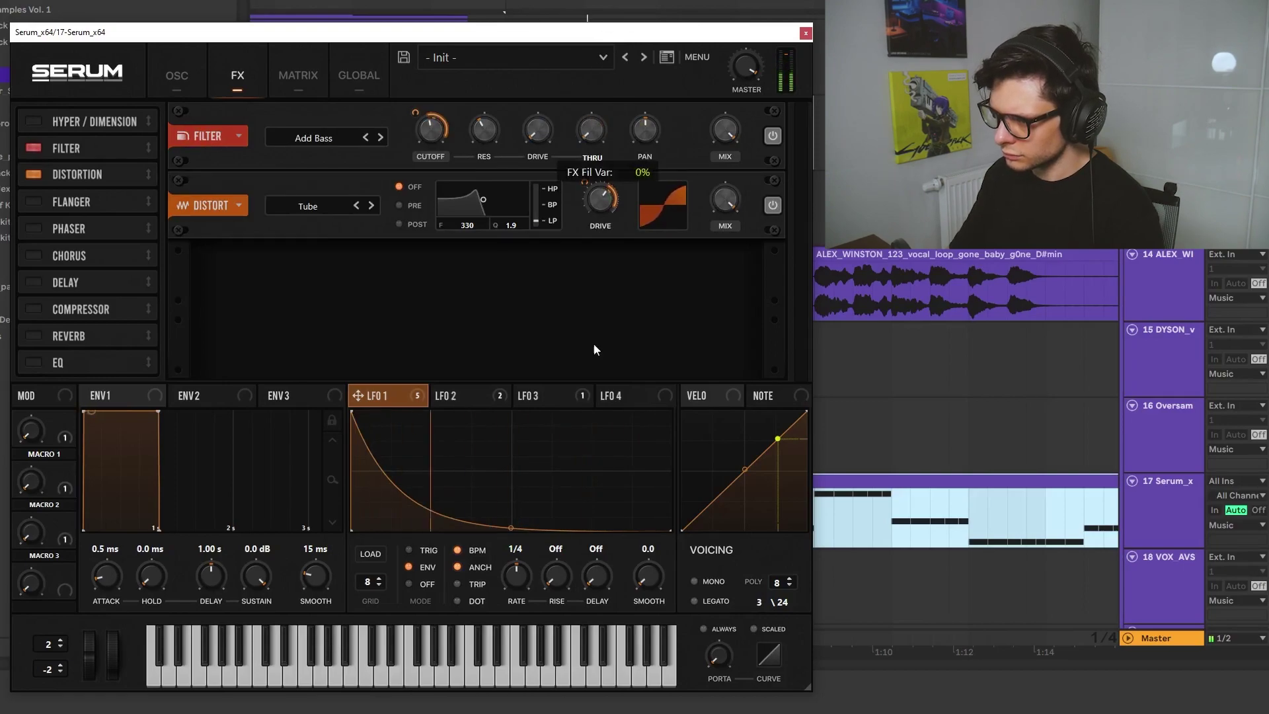
pyautogui.moveTo(537, 98); pyautogui.dragTo(542, 133)
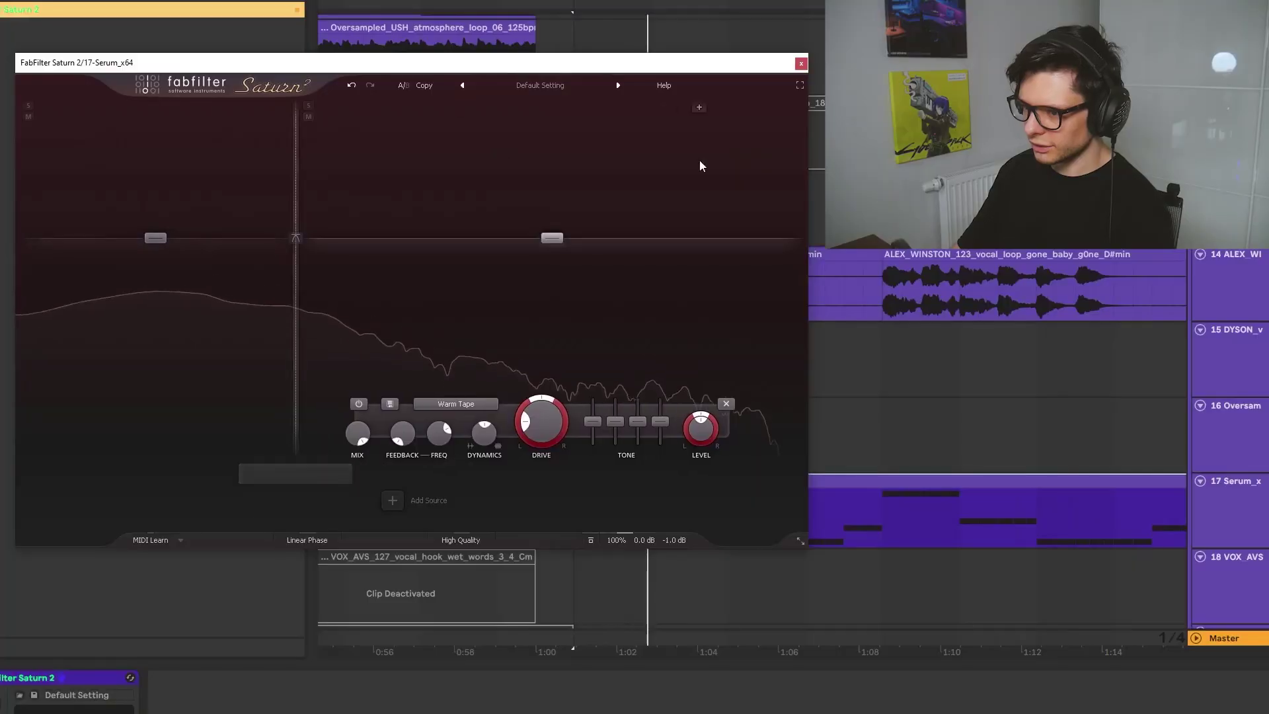
# Step: Split the upper band of FabFilter Saturn 2 on the Serum track with a second crossover
pyautogui.click(541, 107)
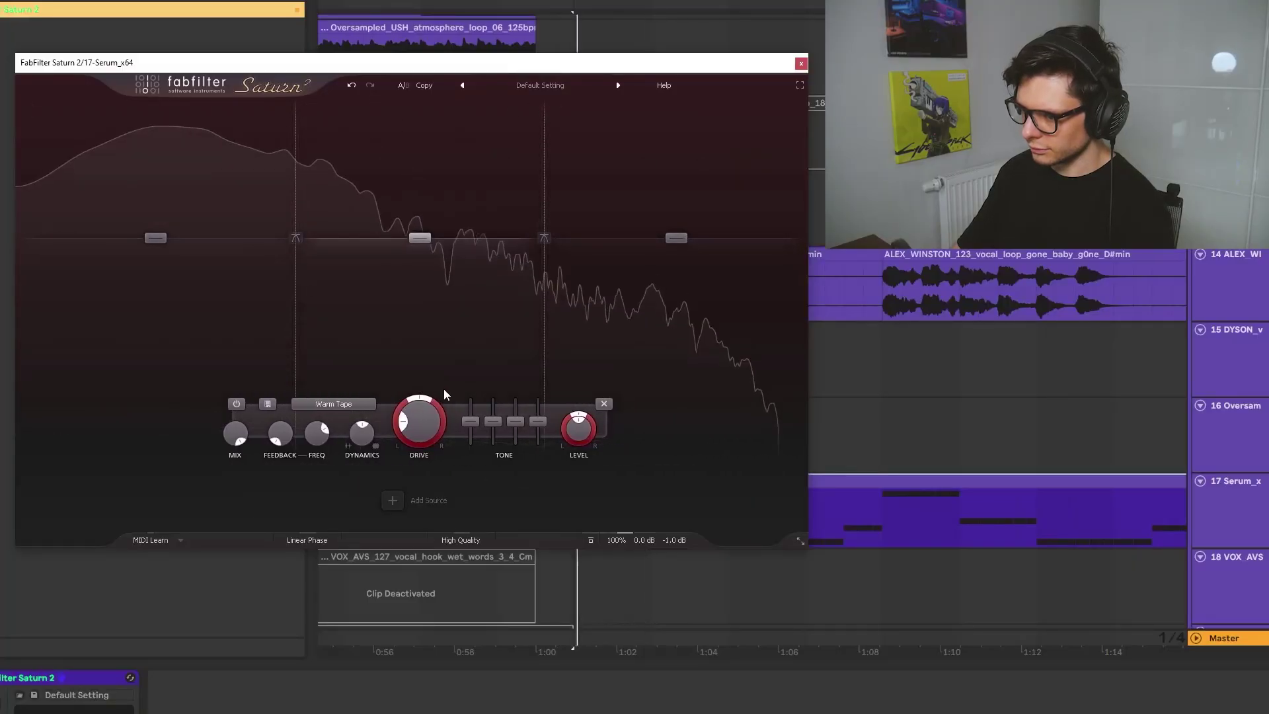
# Step: Try 100% drive and the Subtle Tube style on Saturn 2's middle band
pyautogui.moveTo(443, 388); pyautogui.dragTo(419, 390)
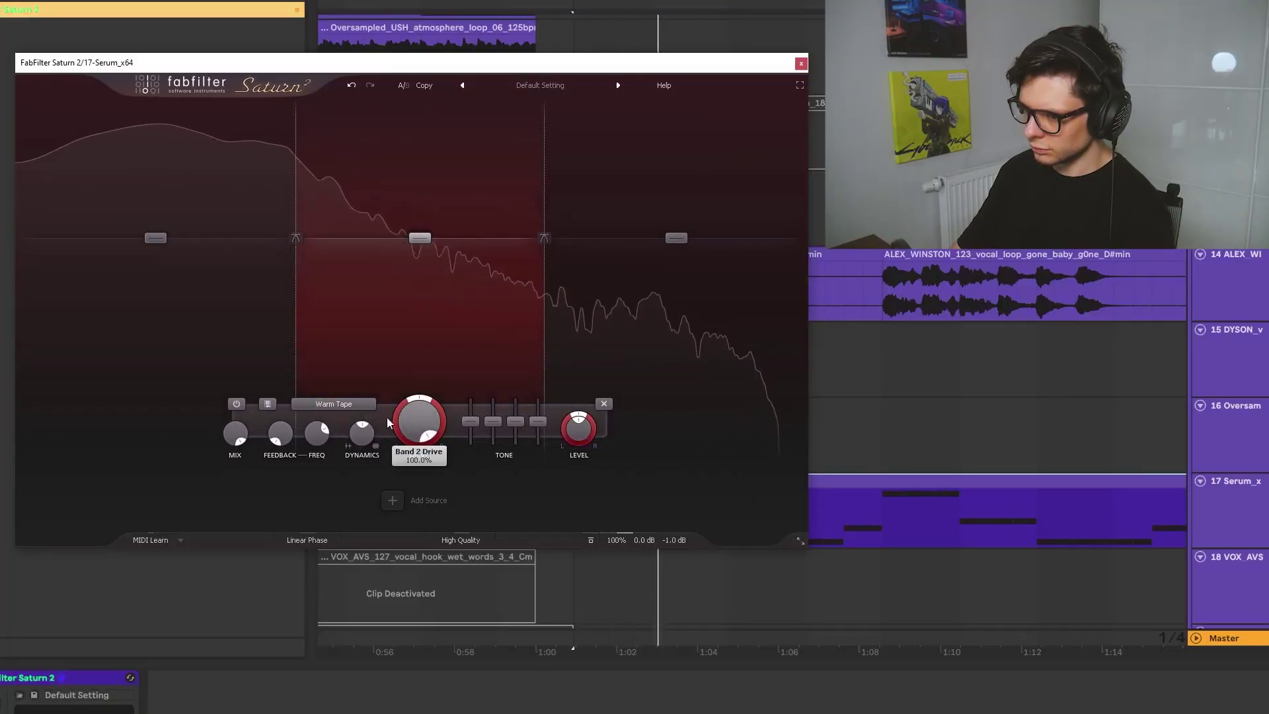
pyautogui.click(334, 404)
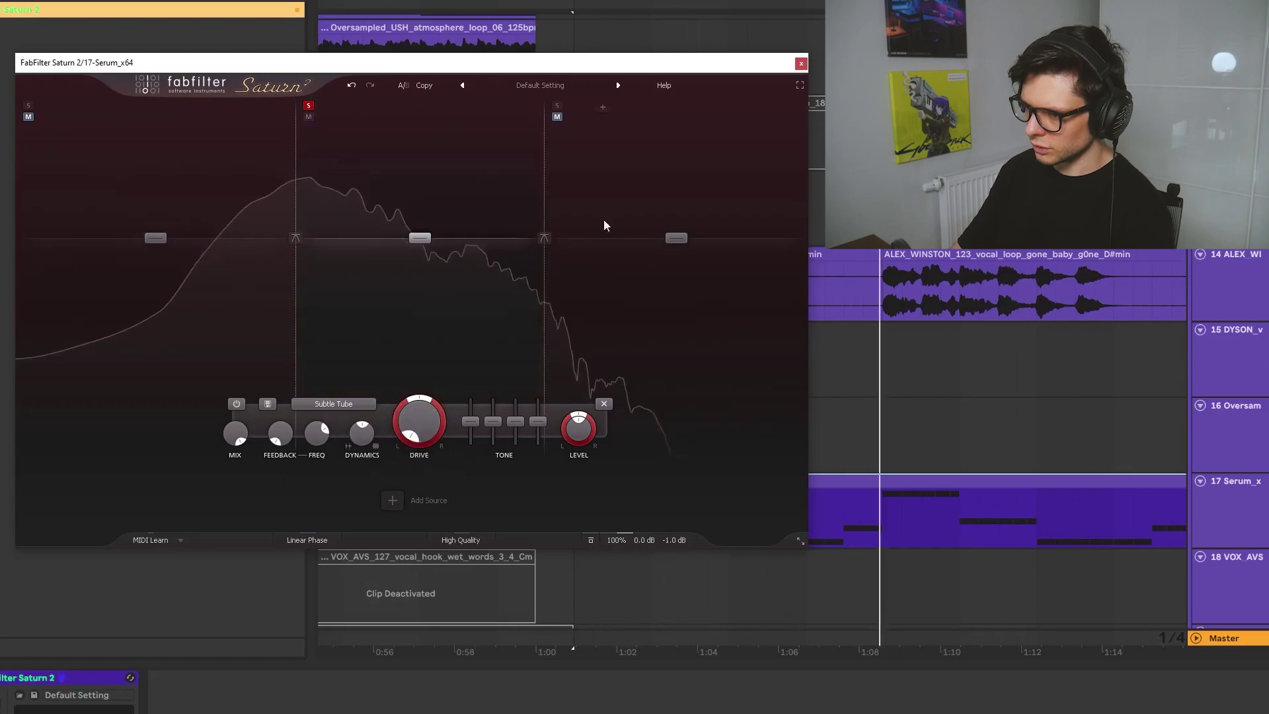
pyautogui.press('space')
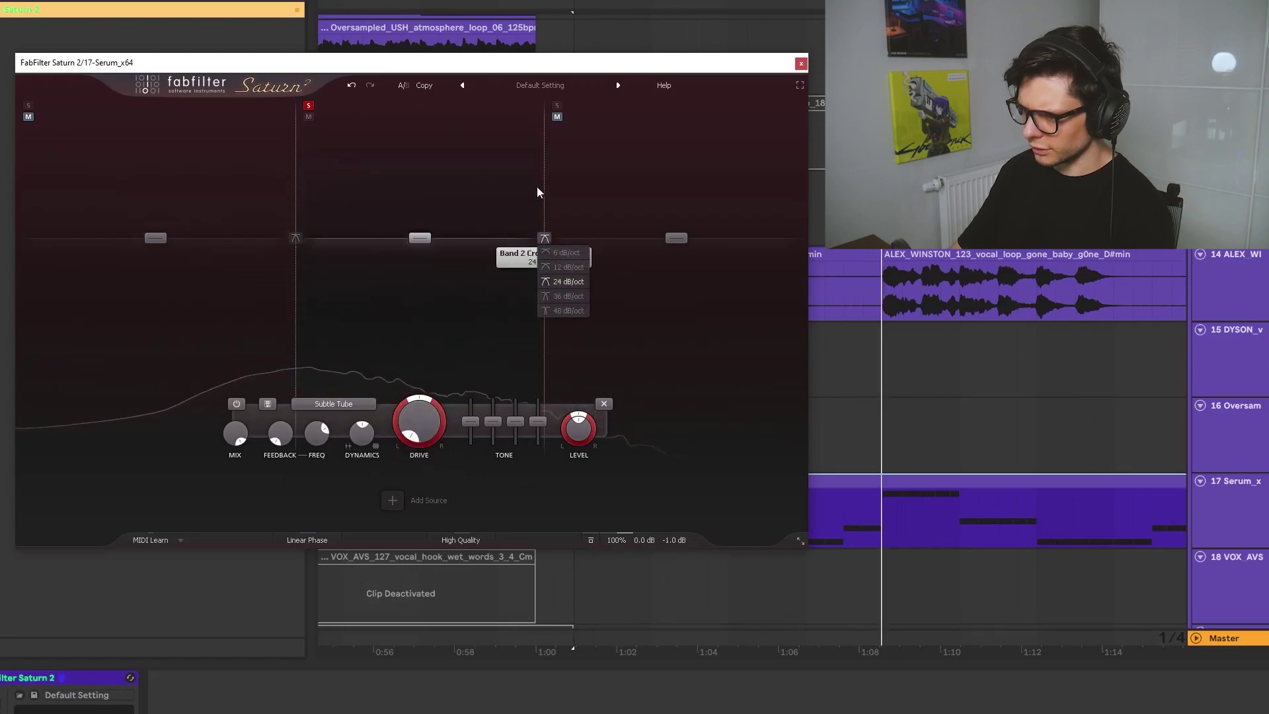
# Step: Shift the middle band's crossovers to lower frequencies and give the band maximum drive with the Clean Tube style
pyautogui.click(541, 189)
pyautogui.moveTo(541, 188); pyautogui.dragTo(439, 185)
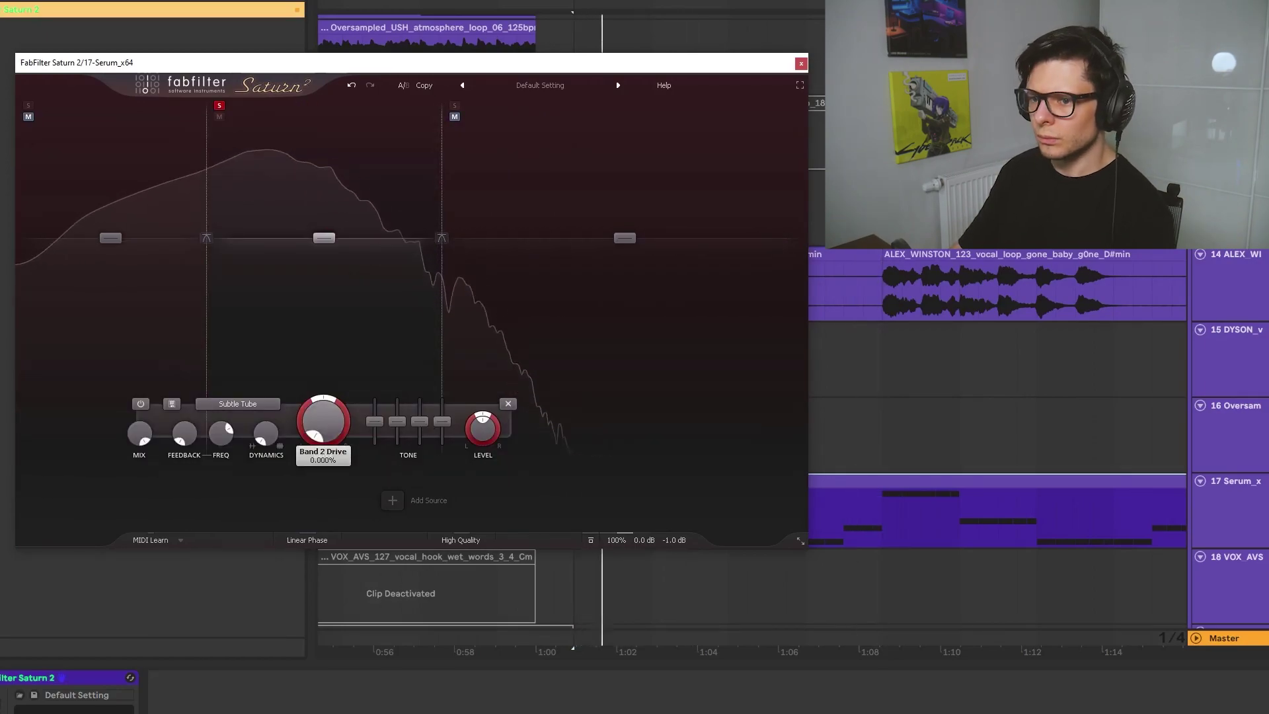
pyautogui.moveTo(323, 421); pyautogui.dragTo(292, 392)
pyautogui.click(258, 402)
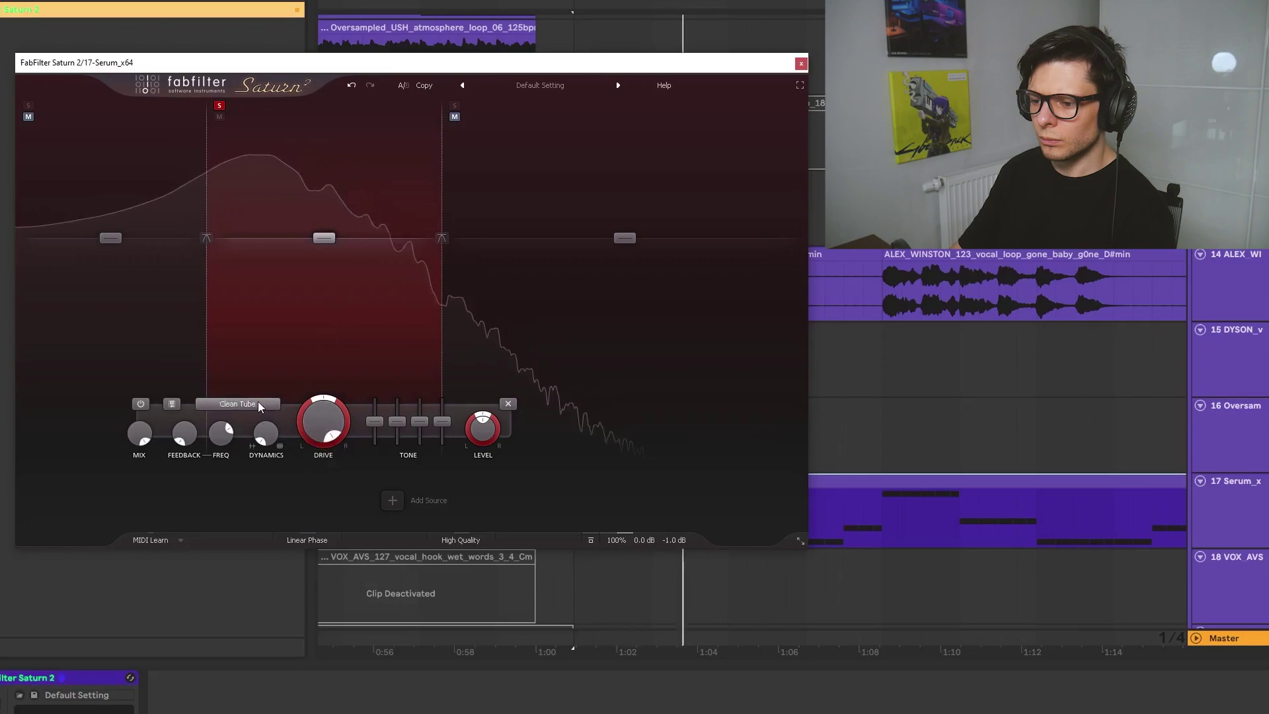
pyautogui.scroll(1, 258, 403)
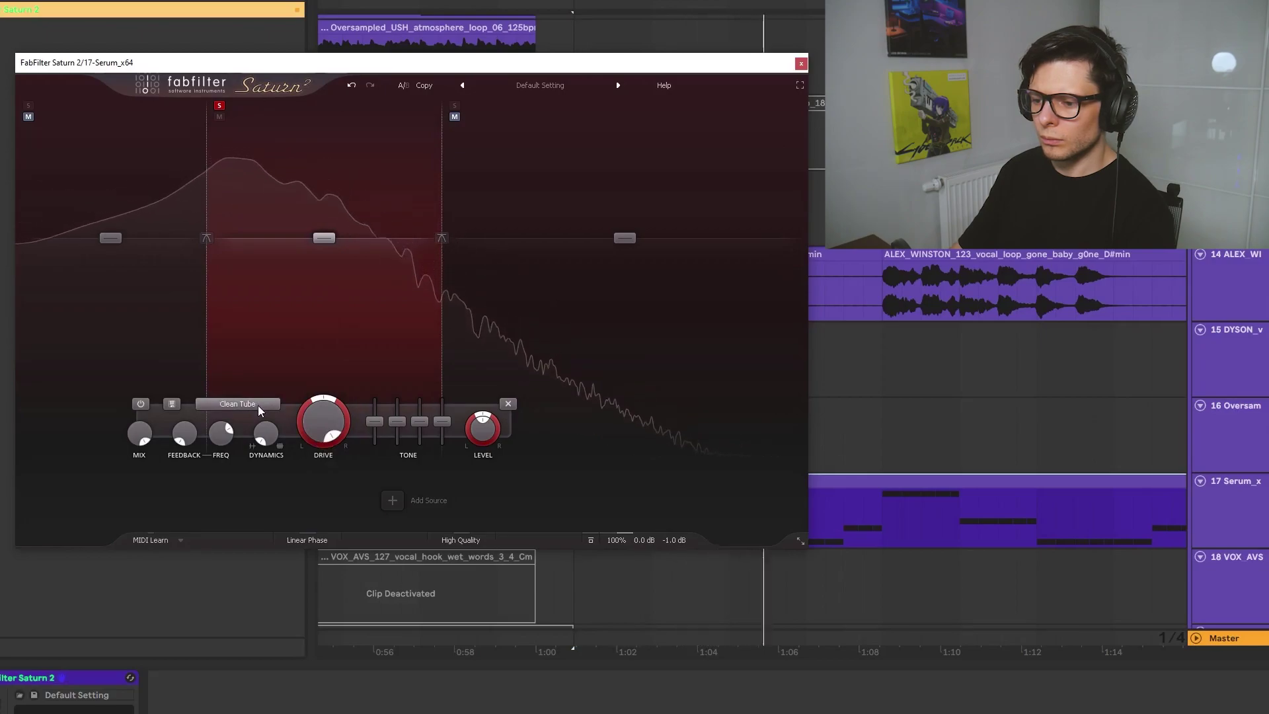
# Step: Fine-tune the level of Saturn 2's lowest band and close the plug-in window
pyautogui.click(22, 681)
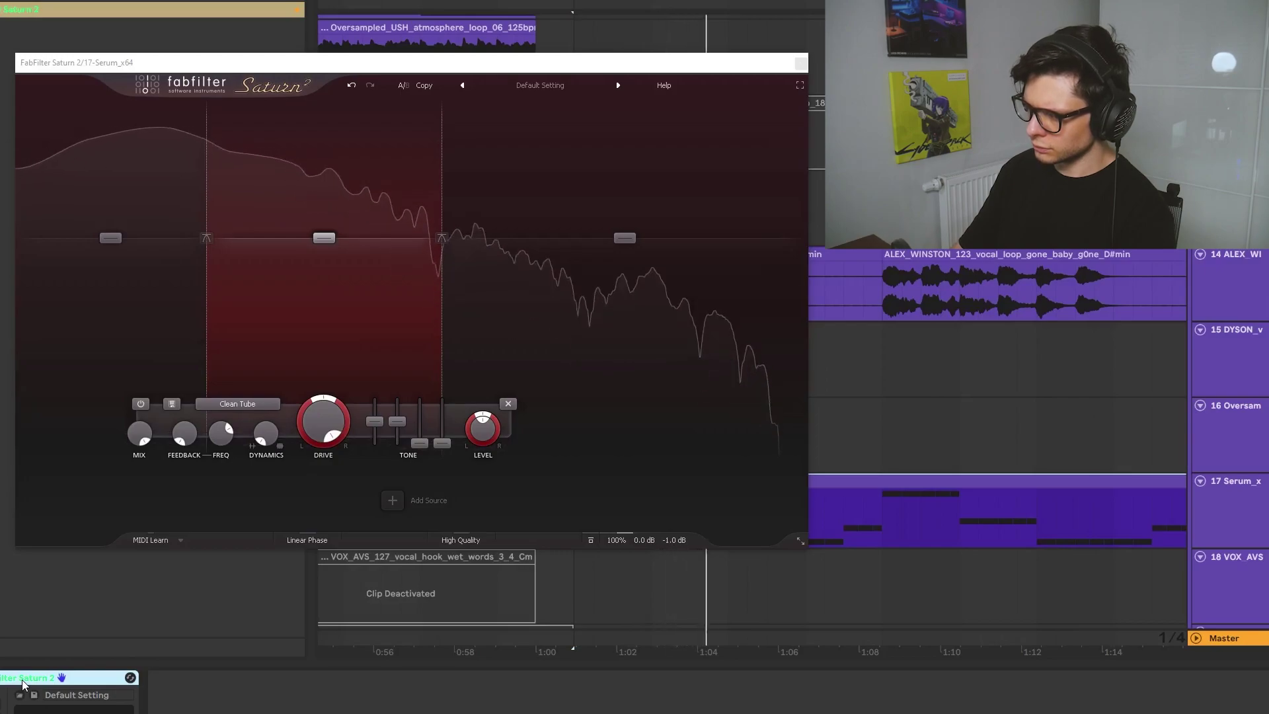
pyautogui.click(250, 403)
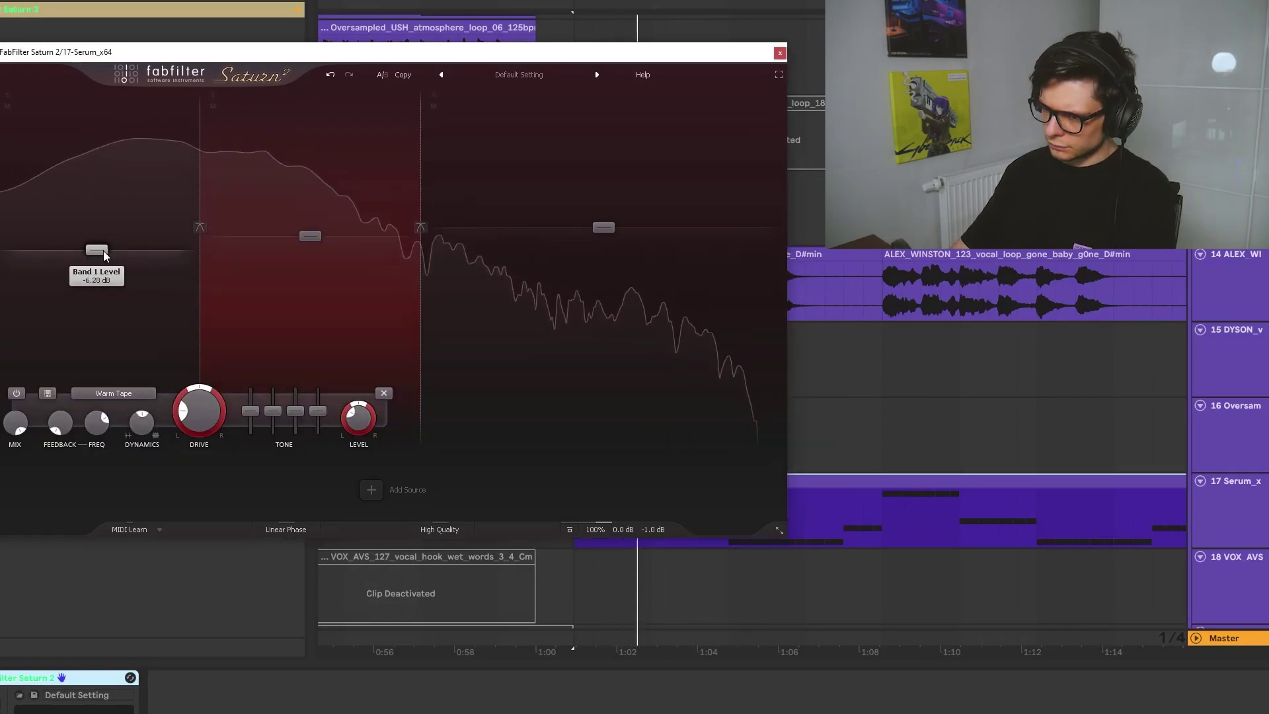
pyautogui.moveTo(103, 251); pyautogui.dragTo(104, 245)
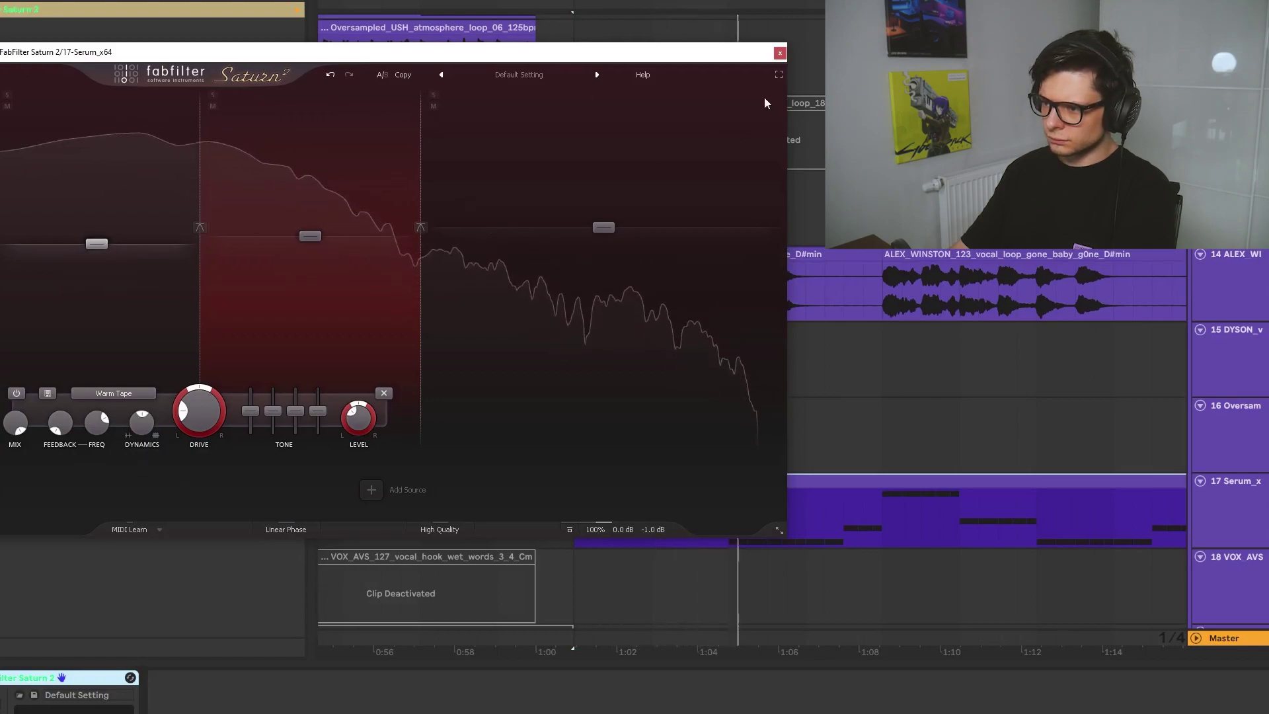
pyautogui.click(781, 54)
# Step: Select the first ALEX_WINSTON vocal loop and list the oversampled.us master racks in the browser
pyautogui.scroll(-3, 597, 298)
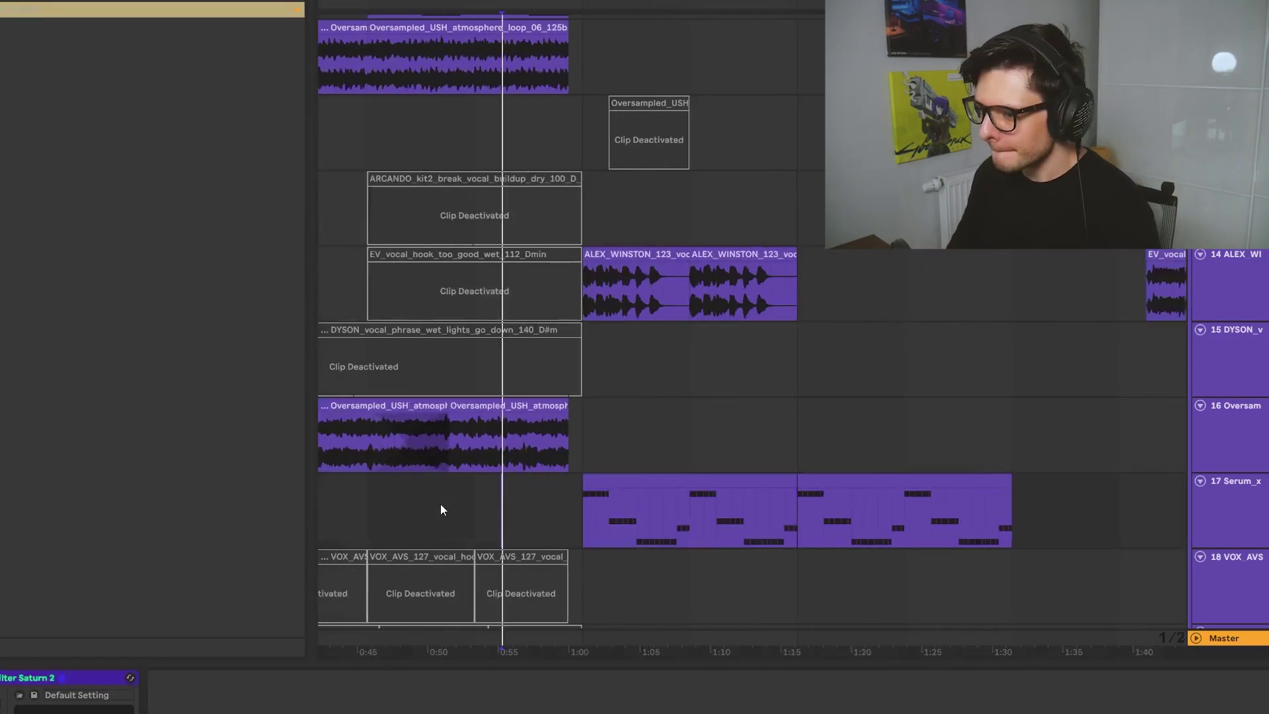
pyautogui.scroll(-1, 512, 455)
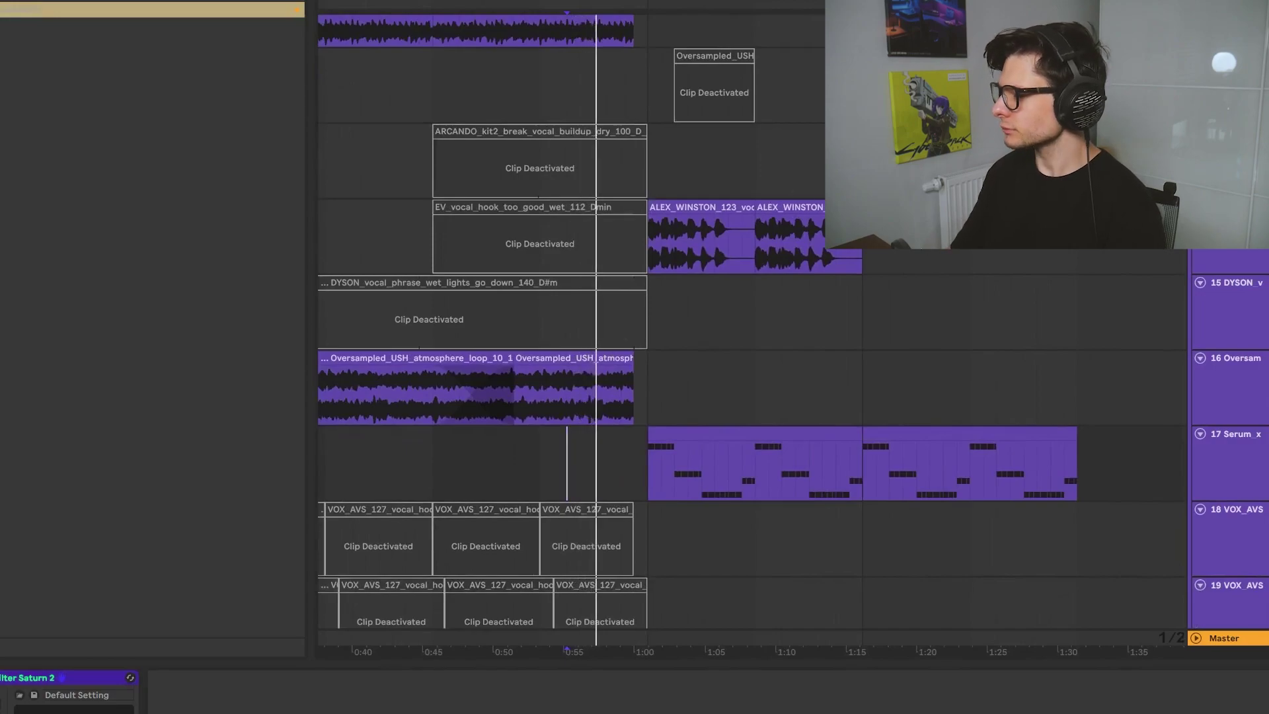
pyautogui.click(705, 209)
pyautogui.click(80, 2)
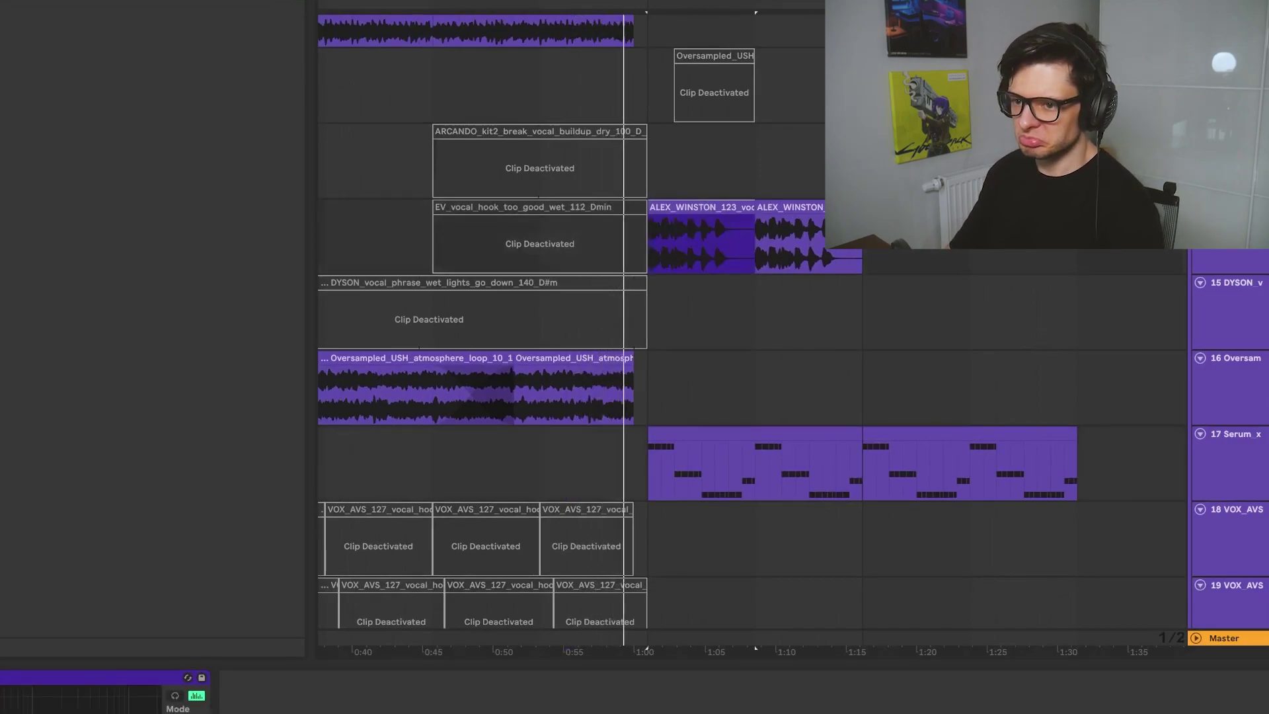
pyautogui.click(80, 1)
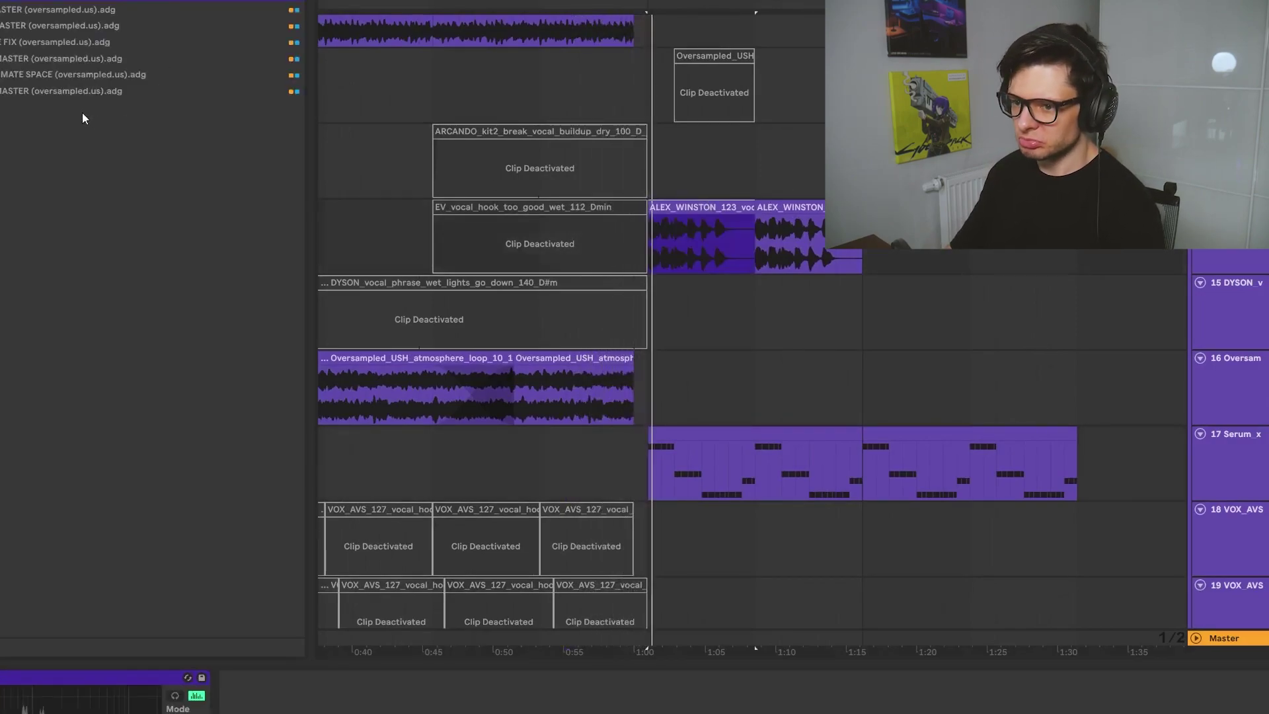
# Step: Duplicate the VOX_AVS_127 clip at the end of the vocal track
pyautogui.keyDown('ctrl'); pyautogui.scroll(4, 603, 102); pyautogui.keyUp('ctrl')
pyautogui.scroll(5, 702, 354)
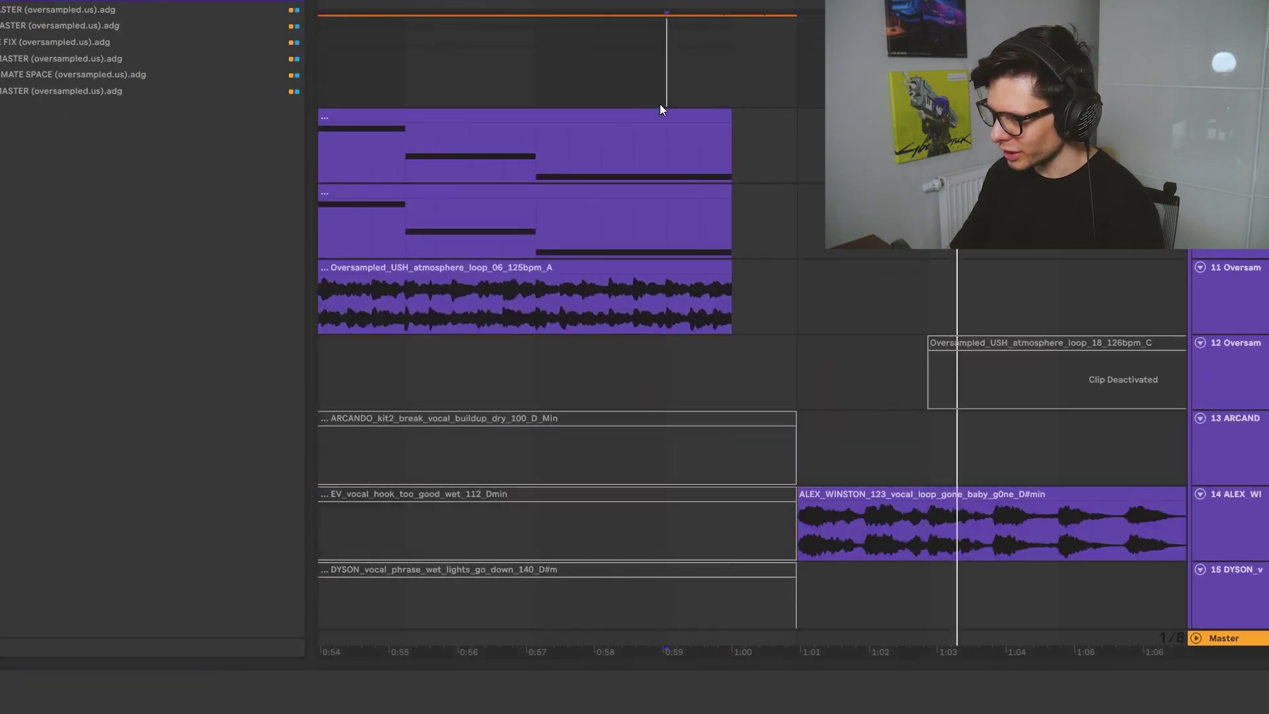
pyautogui.keyDown('ctrl'); pyautogui.scroll(3, 660, 105); pyautogui.keyUp('ctrl')
pyautogui.scroll(-5, 703, 110)
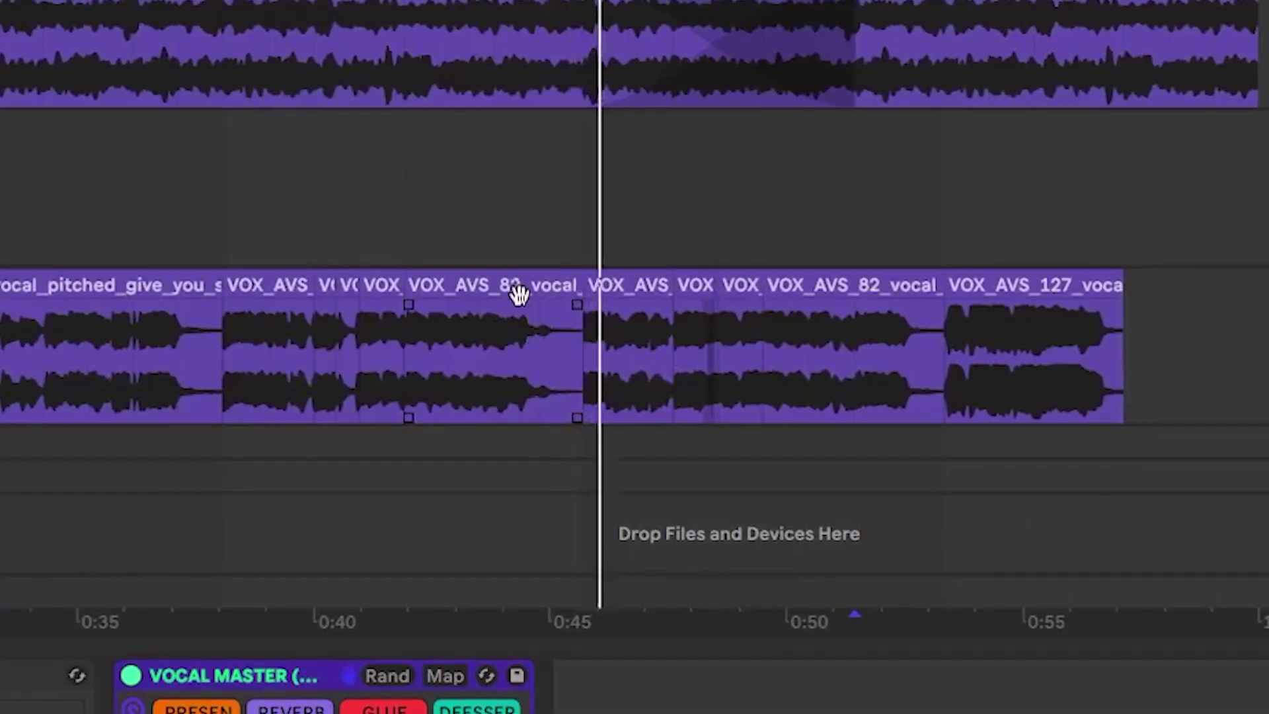
pyautogui.scroll(-2, 533, 320)
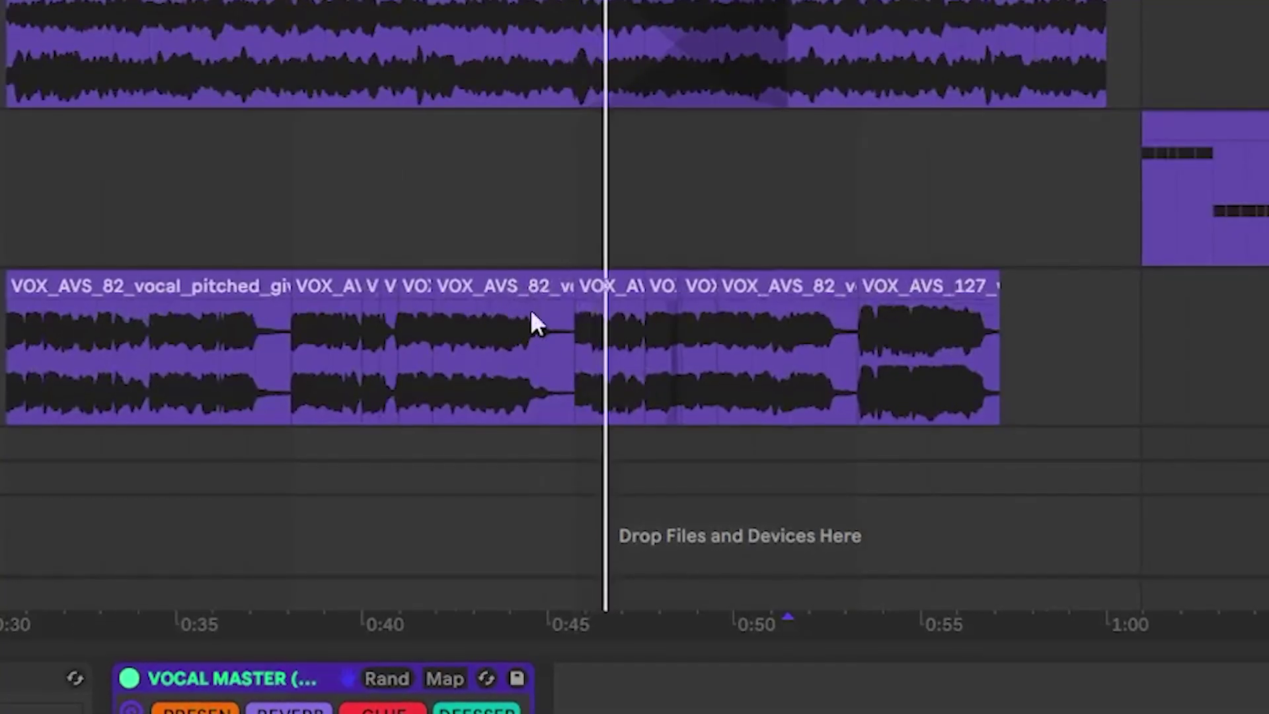
pyautogui.click(787, 288)
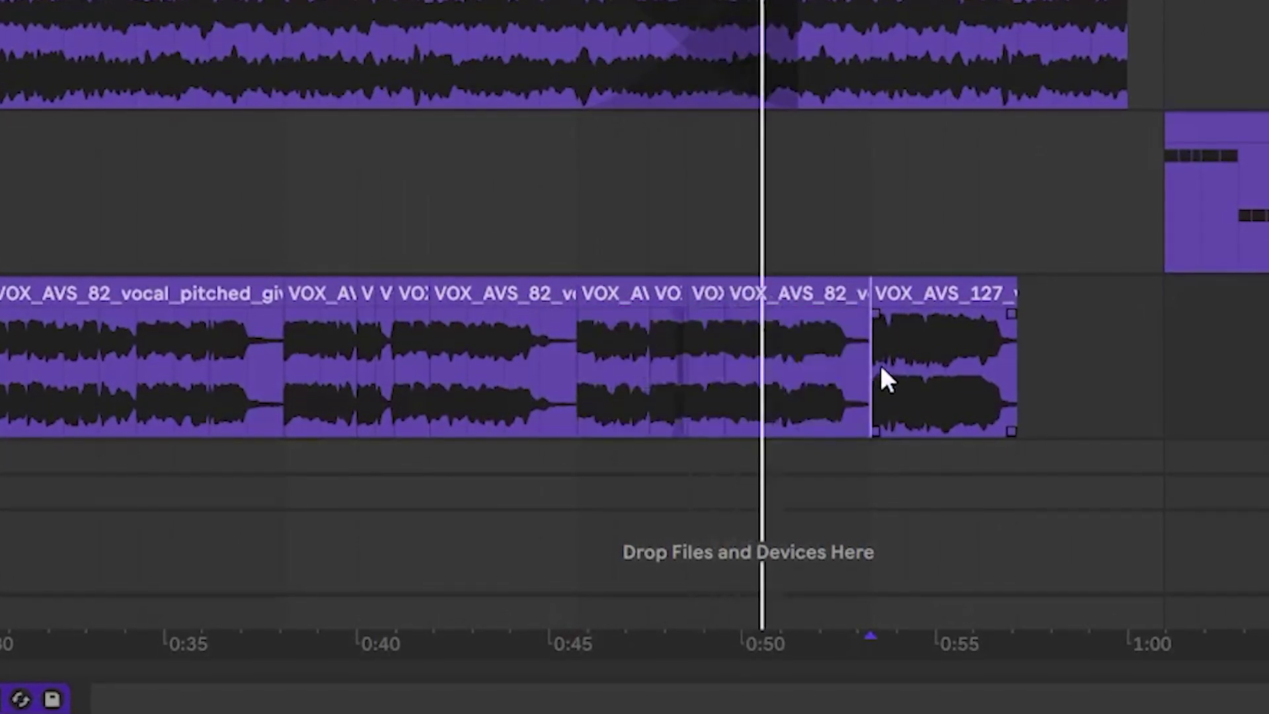
pyautogui.moveTo(879, 362); pyautogui.dragTo(937, 359)
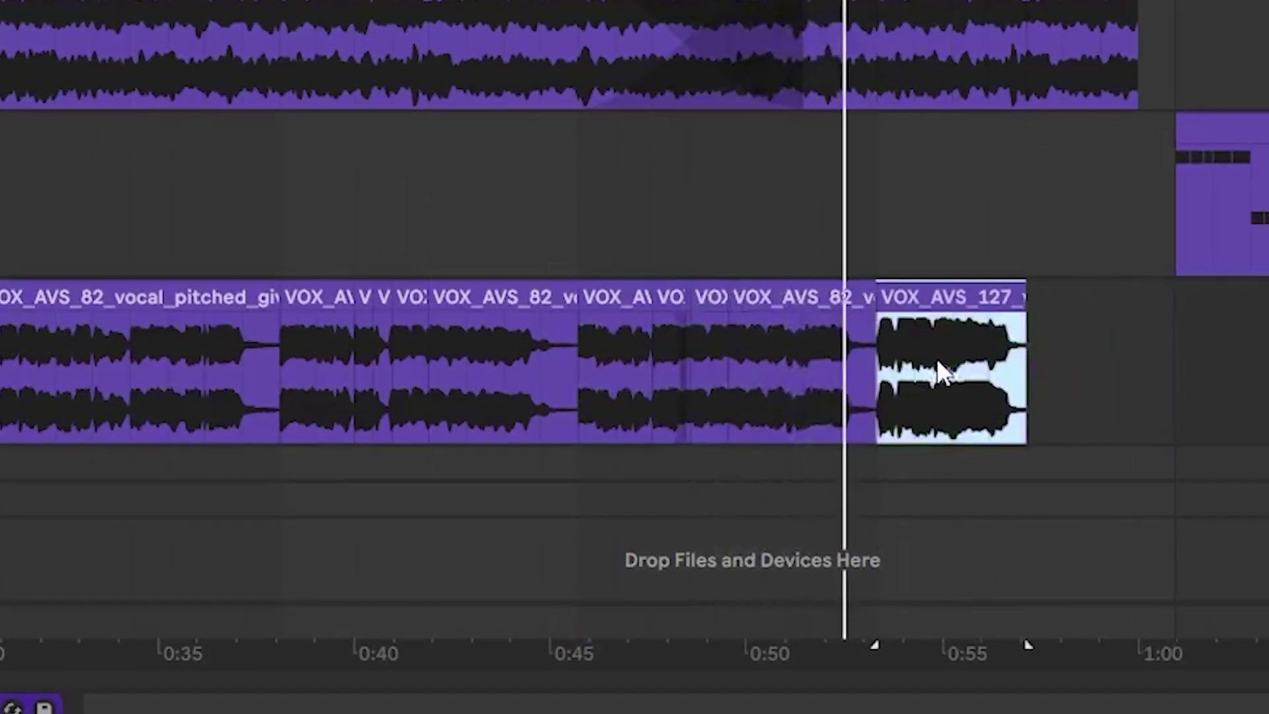
pyautogui.hotkey('ctrl', 'd')
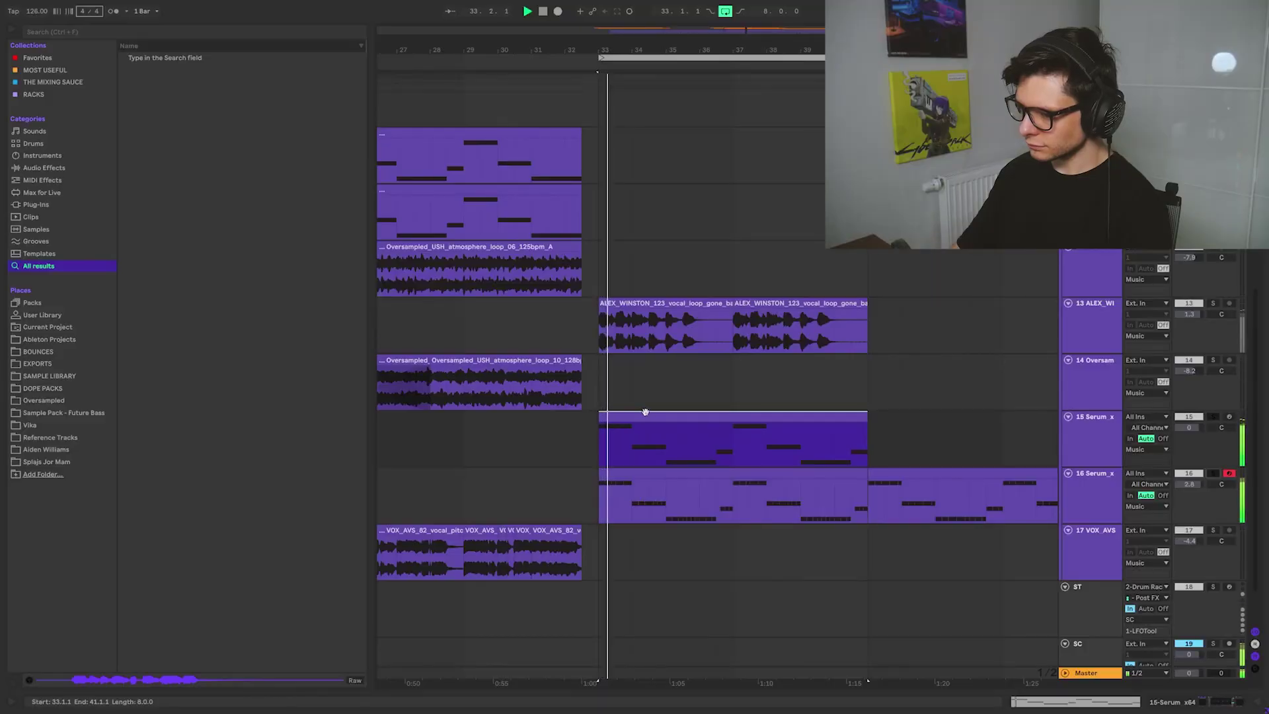
# Step: Inspect the effects and oscillator settings of the REESE - Skyscraper preset in track 15's Serum
pyautogui.doubleClick(643, 417)
pyautogui.hotkey('shift', 'Tab')
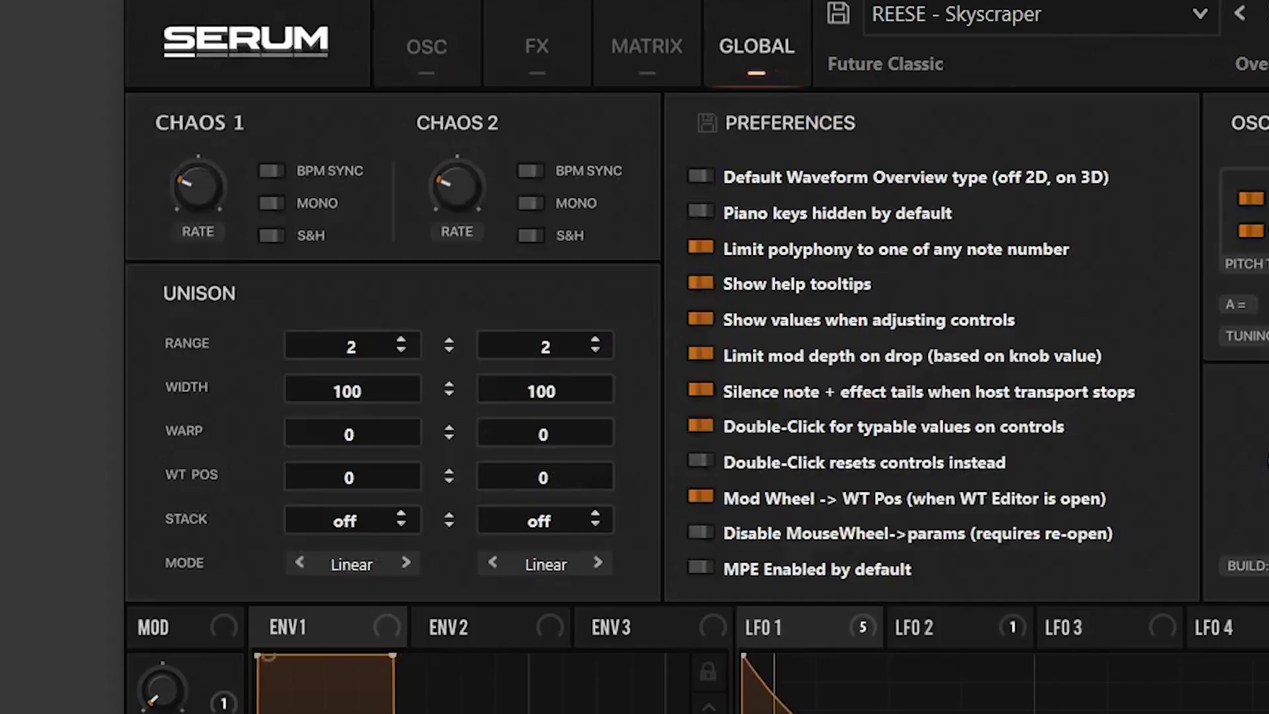
pyautogui.click(536, 45)
pyautogui.click(447, 53)
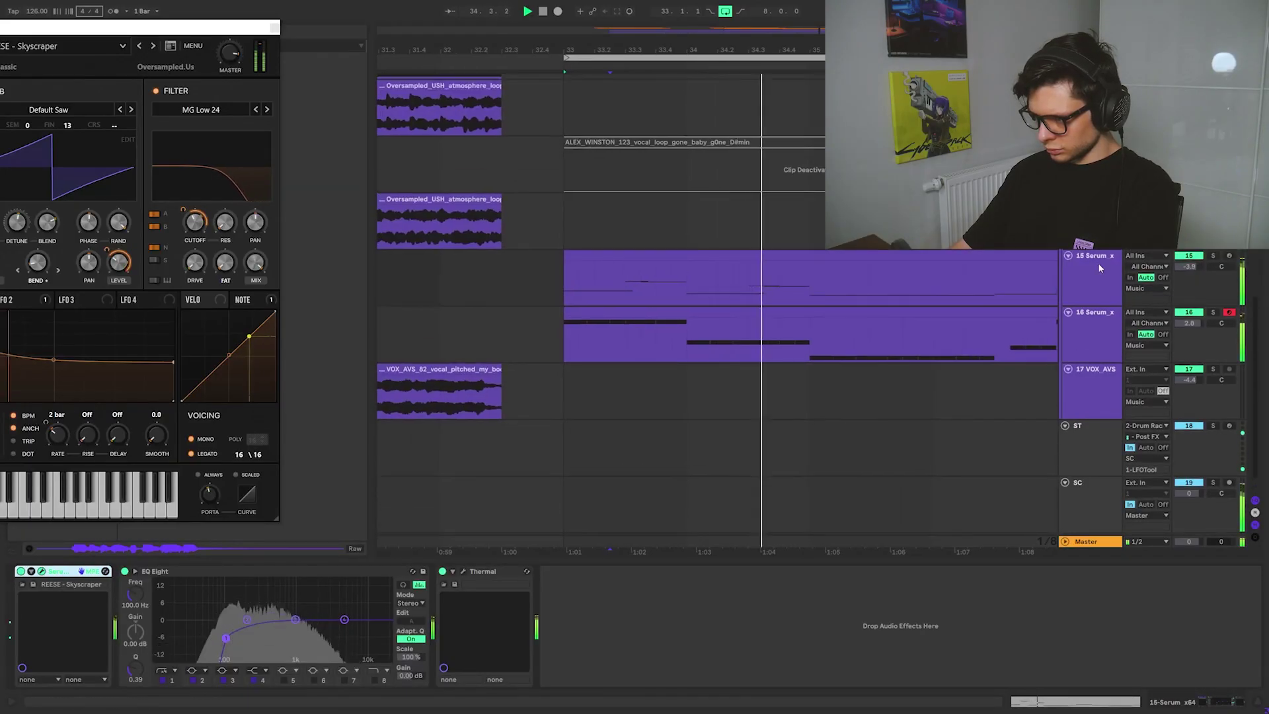
pyautogui.click(1097, 263)
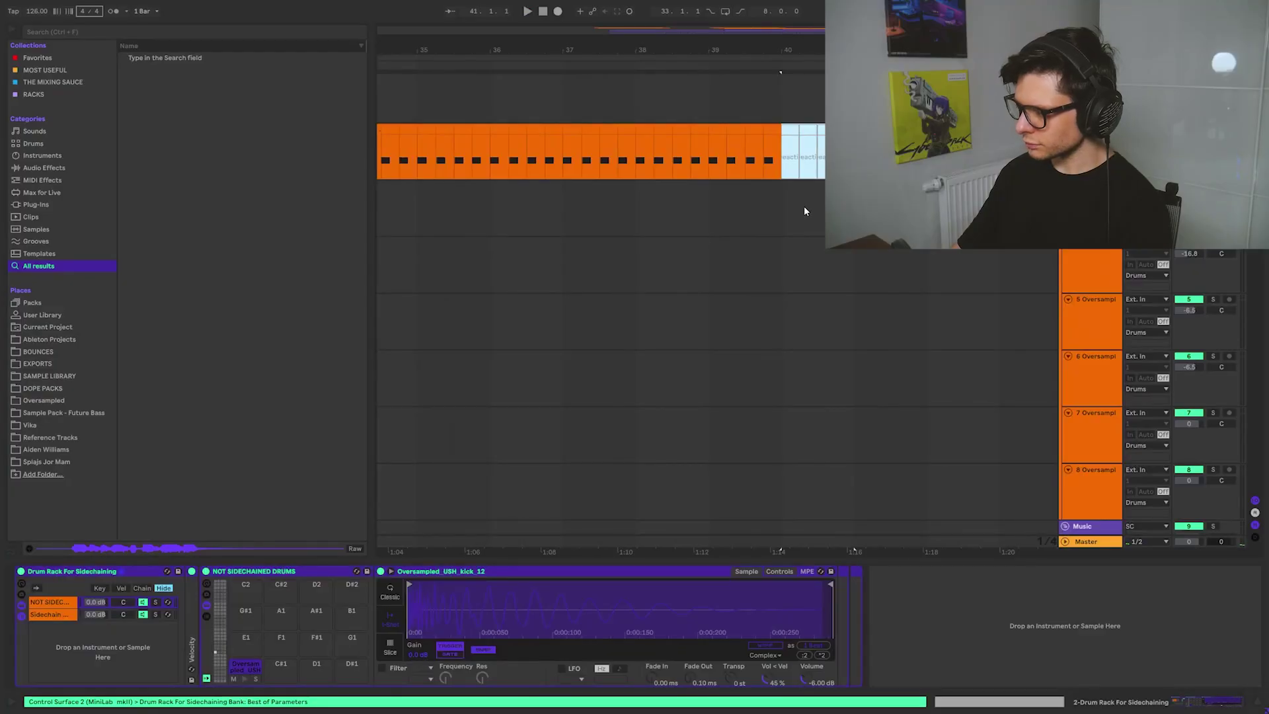
# Step: Reactivate the drum clip in bar 40 and automate the kick sampler's Device On to switch off for that bar
pyautogui.hotkey('ctrl', 'd')
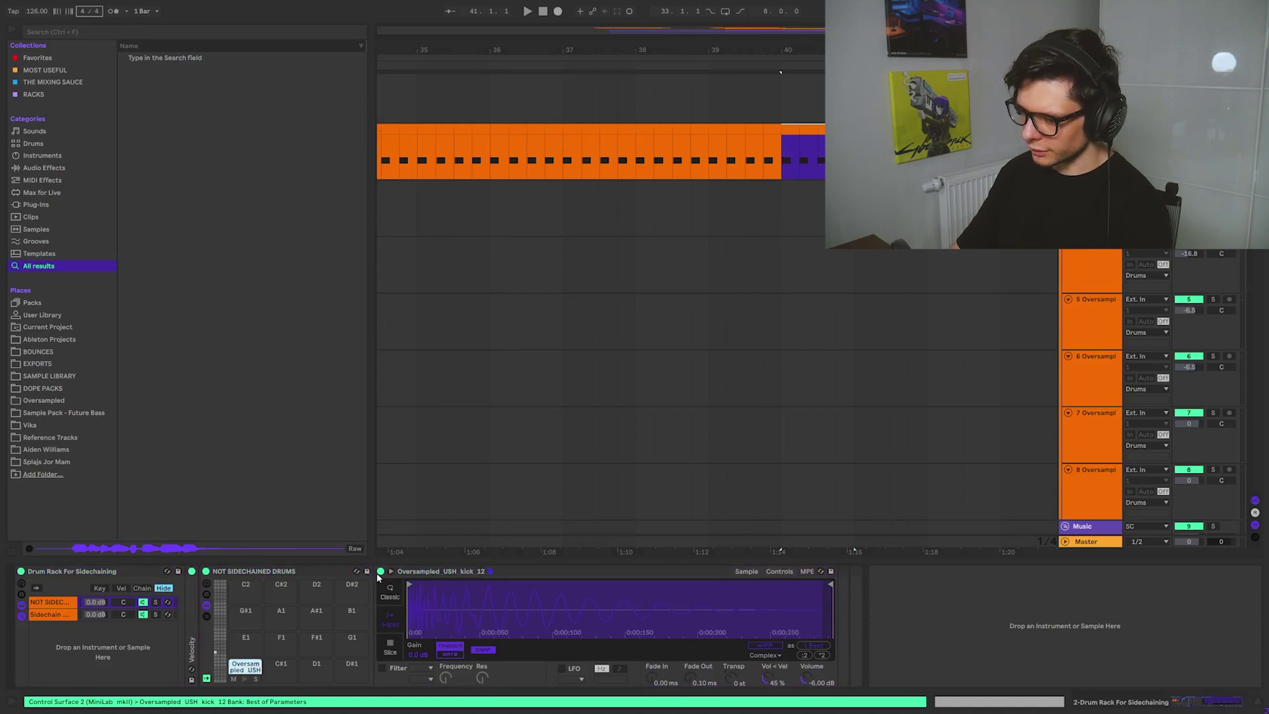
pyautogui.press('a')
pyautogui.click(782, 188)
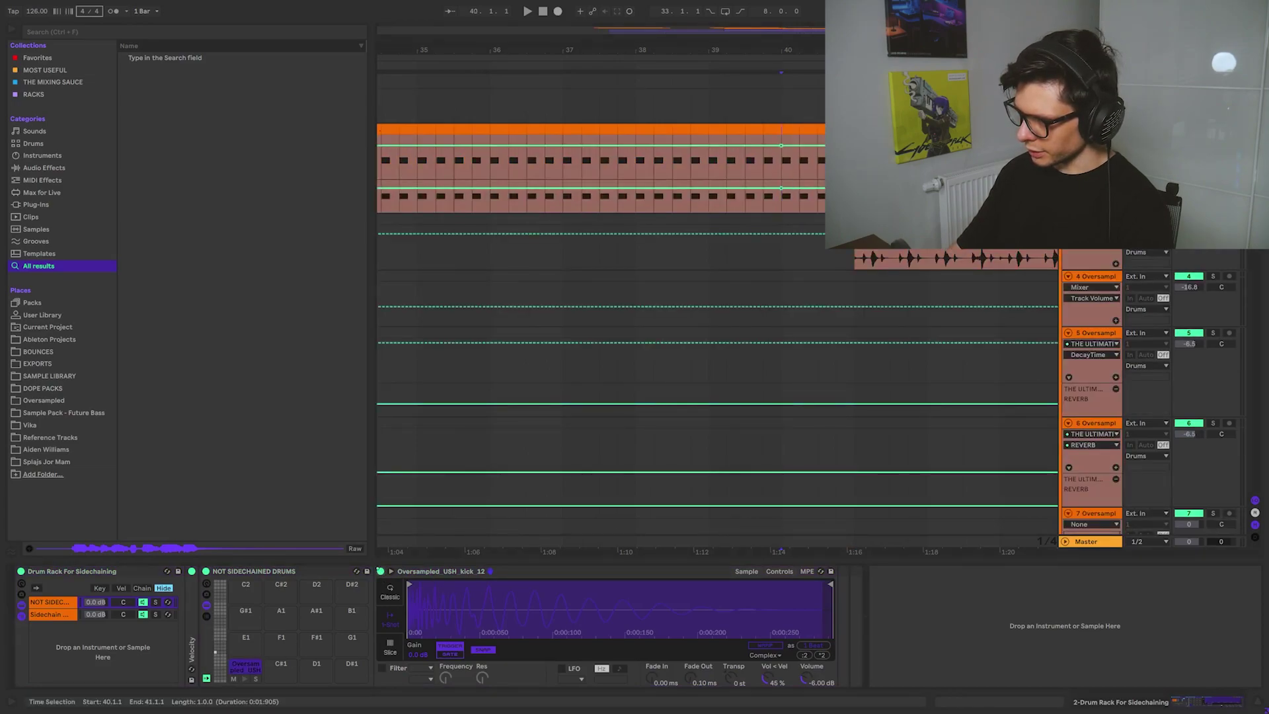
pyautogui.click(727, 199)
pyautogui.press('space')
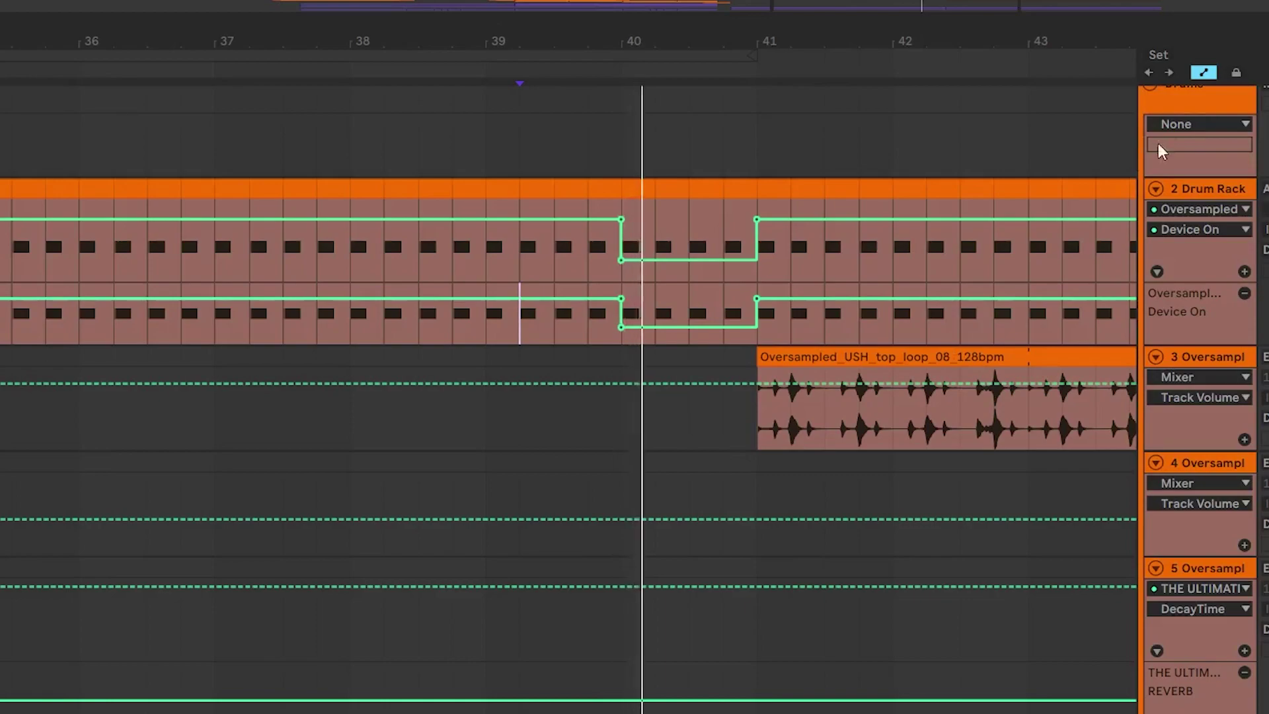
pyautogui.click(1202, 73)
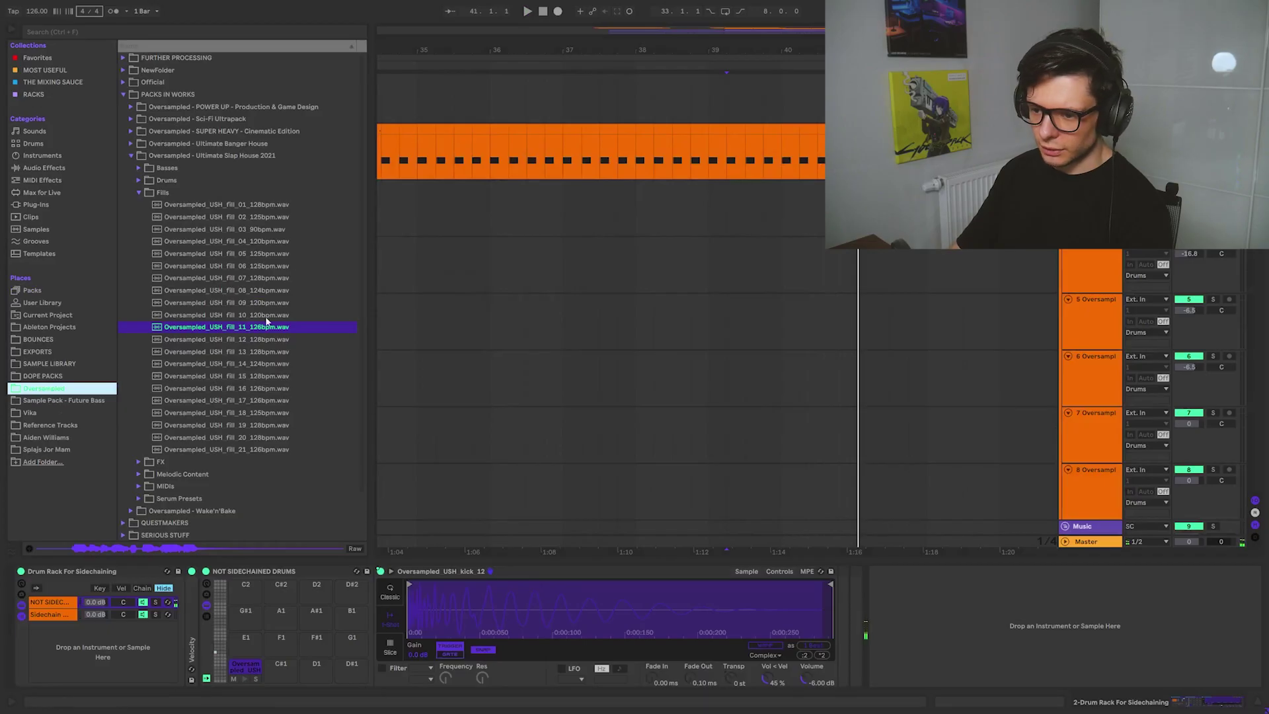
# Step: Place the Oversampled_USH_fill_10_120bpm sample at bar 40, move it to track 8 and hide the automation lanes
pyautogui.moveTo(265, 316); pyautogui.dragTo(790, 254)
pyautogui.scroll(-5, 791, 245)
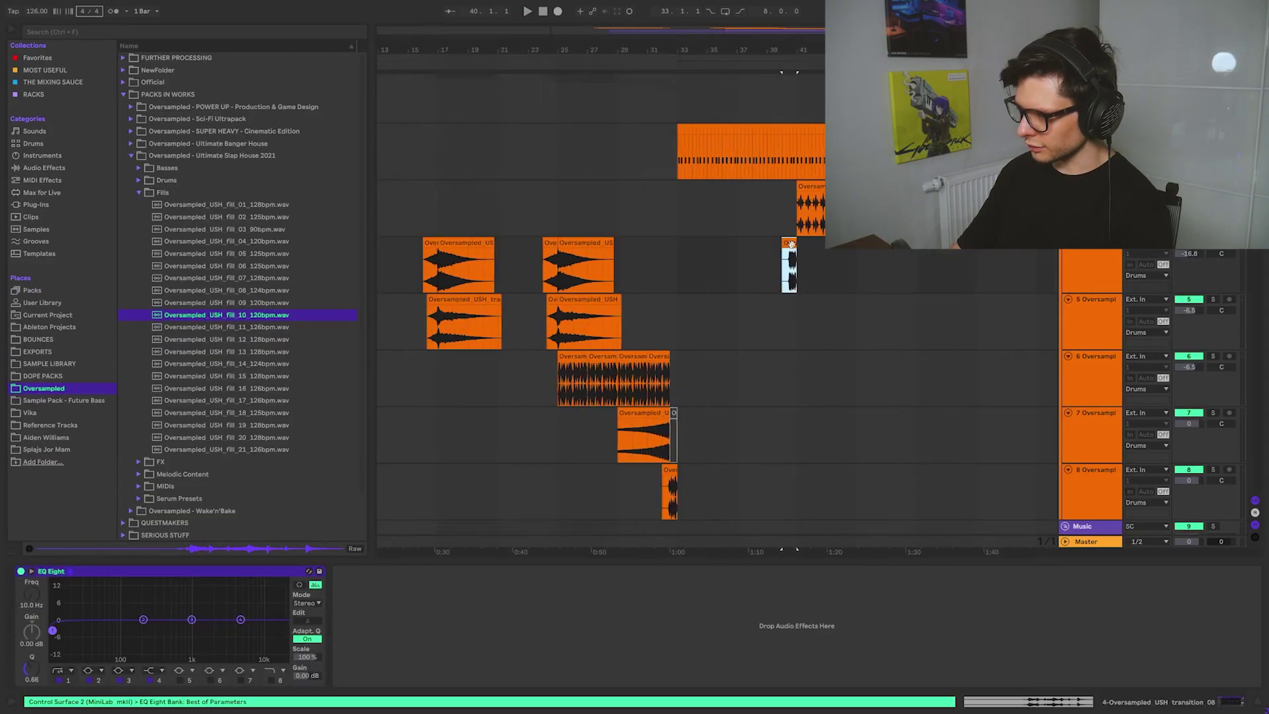
pyautogui.moveTo(788, 453); pyautogui.dragTo(788, 493)
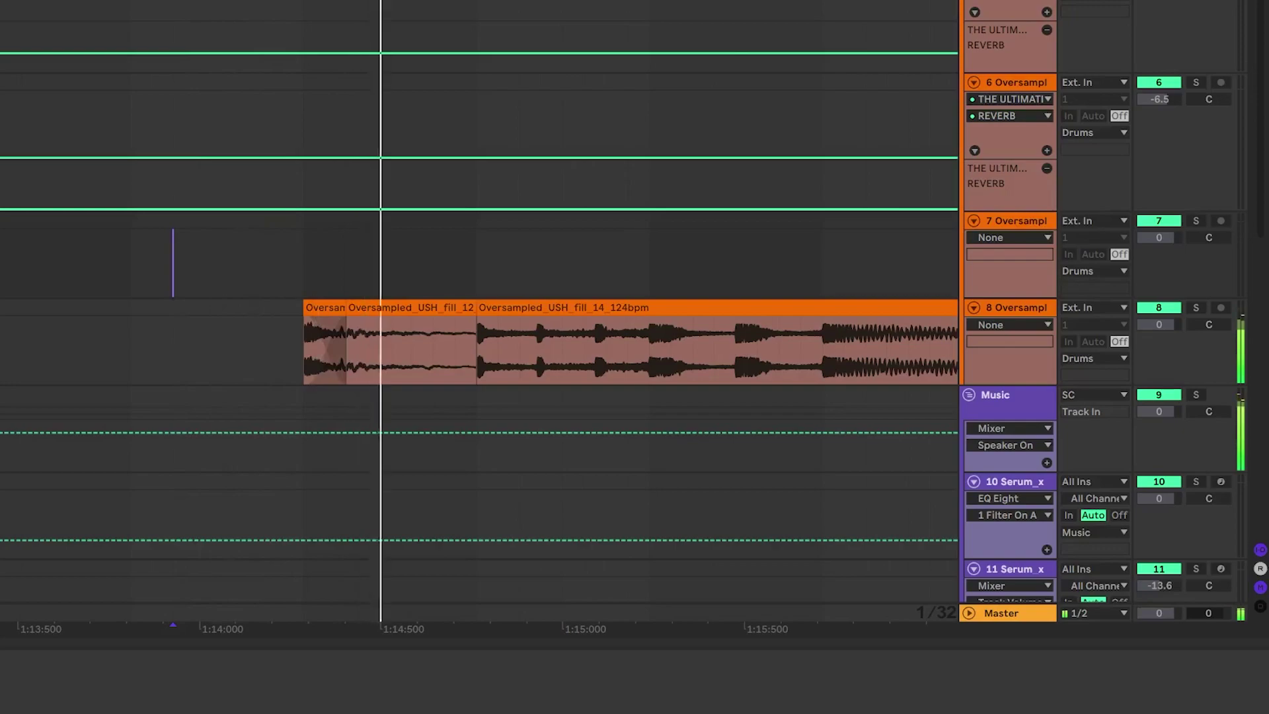
pyautogui.press('a')
pyautogui.scroll(-5, 643, 244)
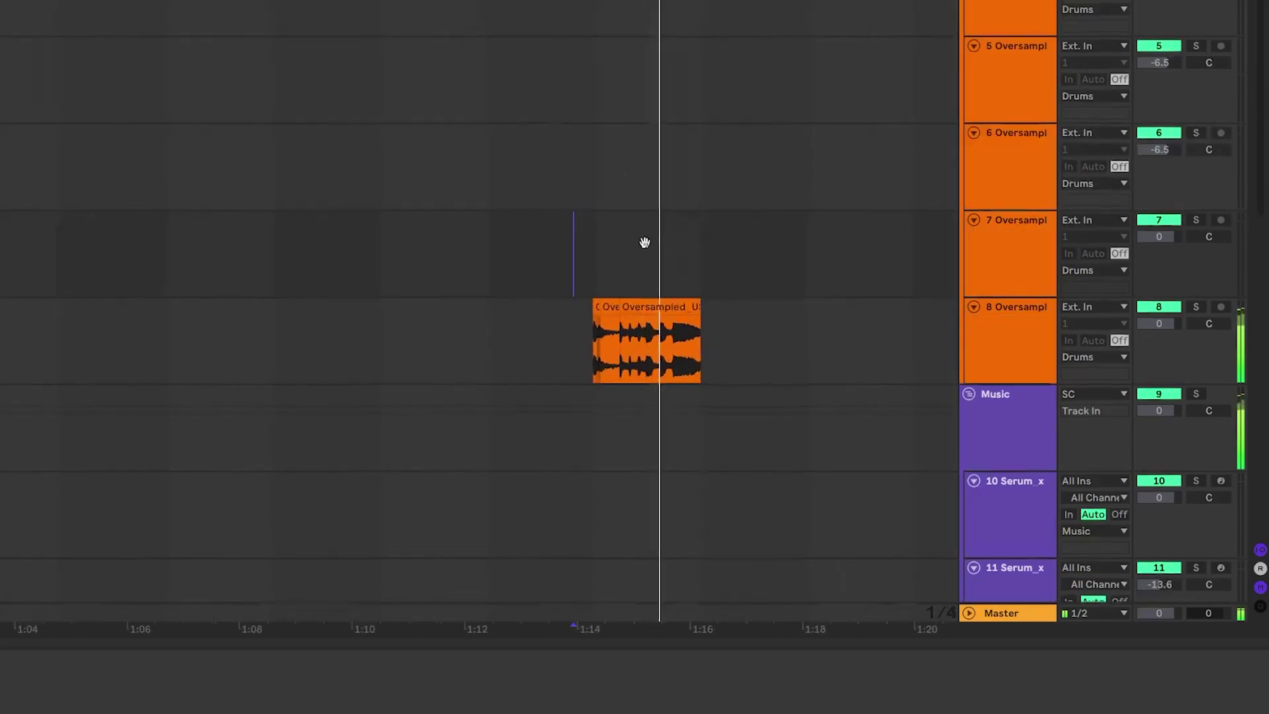
# Step: Open track 15's REESE - Skyscraper Serum, pick Macro 4 as the automation parameter and close the plug-in window
pyautogui.moveTo(644, 244); pyautogui.dragTo(483, 222)
pyautogui.scroll(5, 406, 316)
pyautogui.scroll(-5, 406, 316)
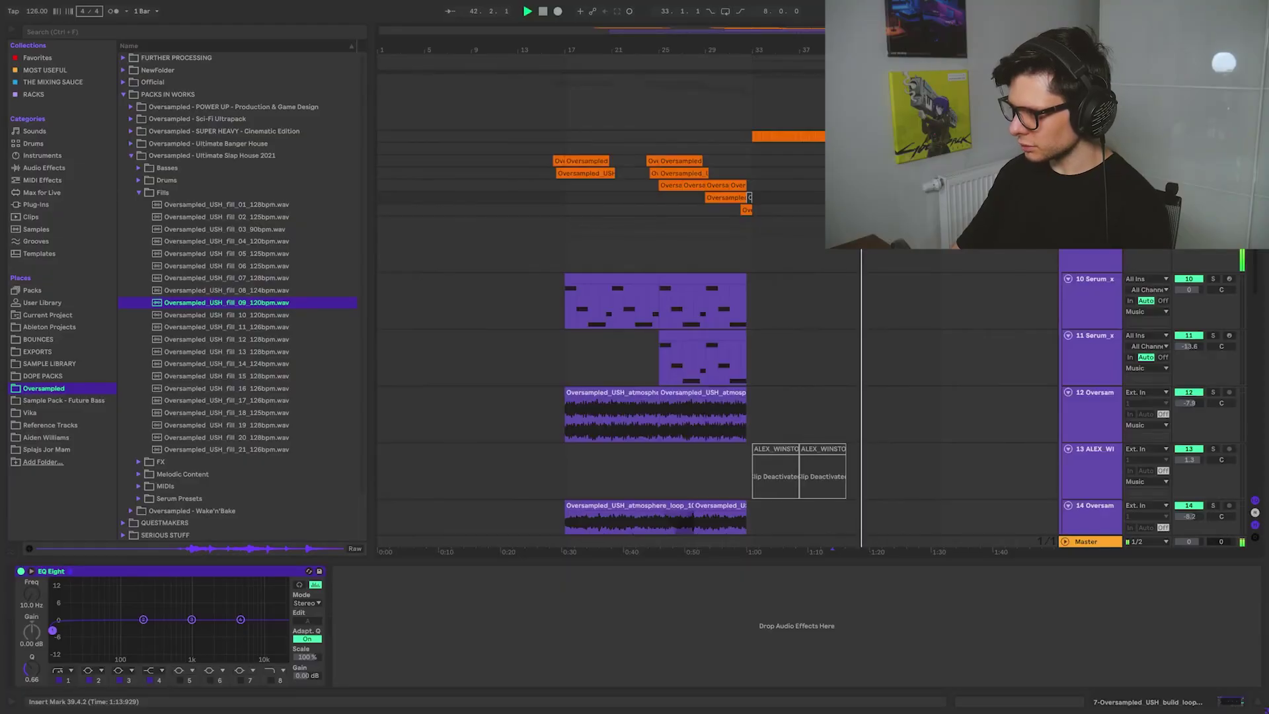
pyautogui.scroll(4, 834, 191)
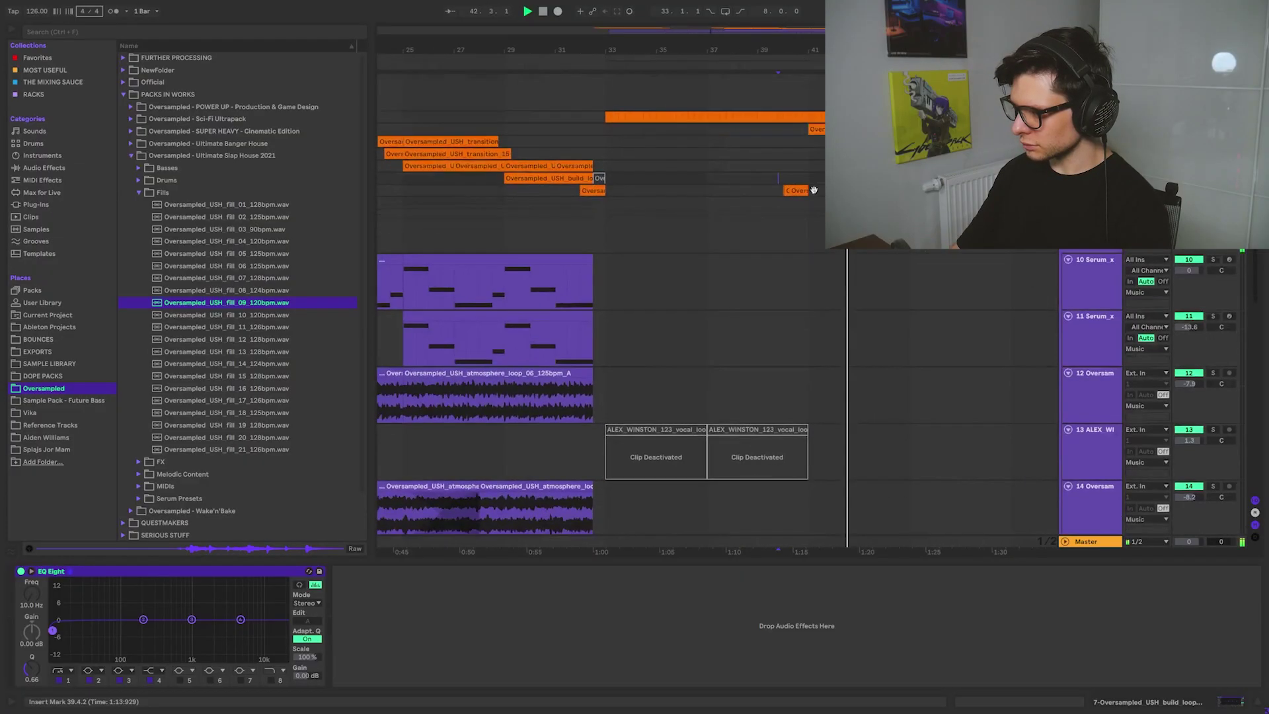
pyautogui.scroll(-12, 803, 172)
pyautogui.scroll(3, 779, 278)
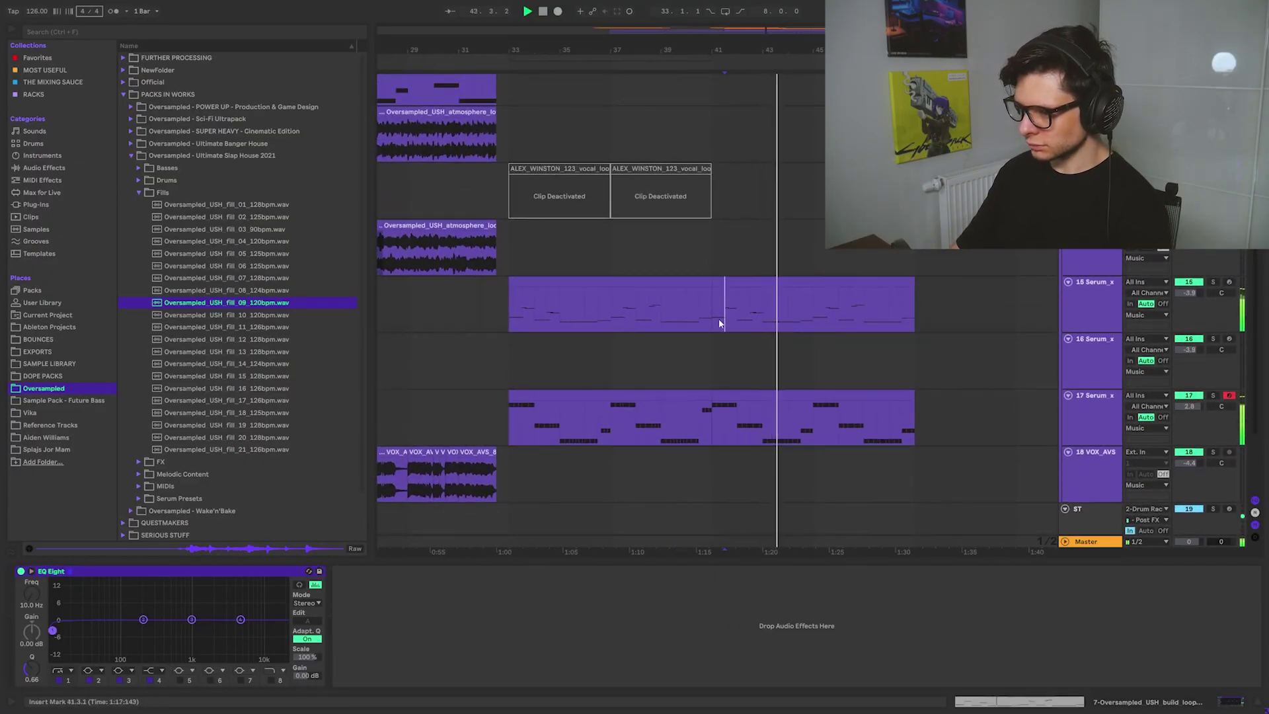
pyautogui.click(719, 323)
pyautogui.click(42, 571)
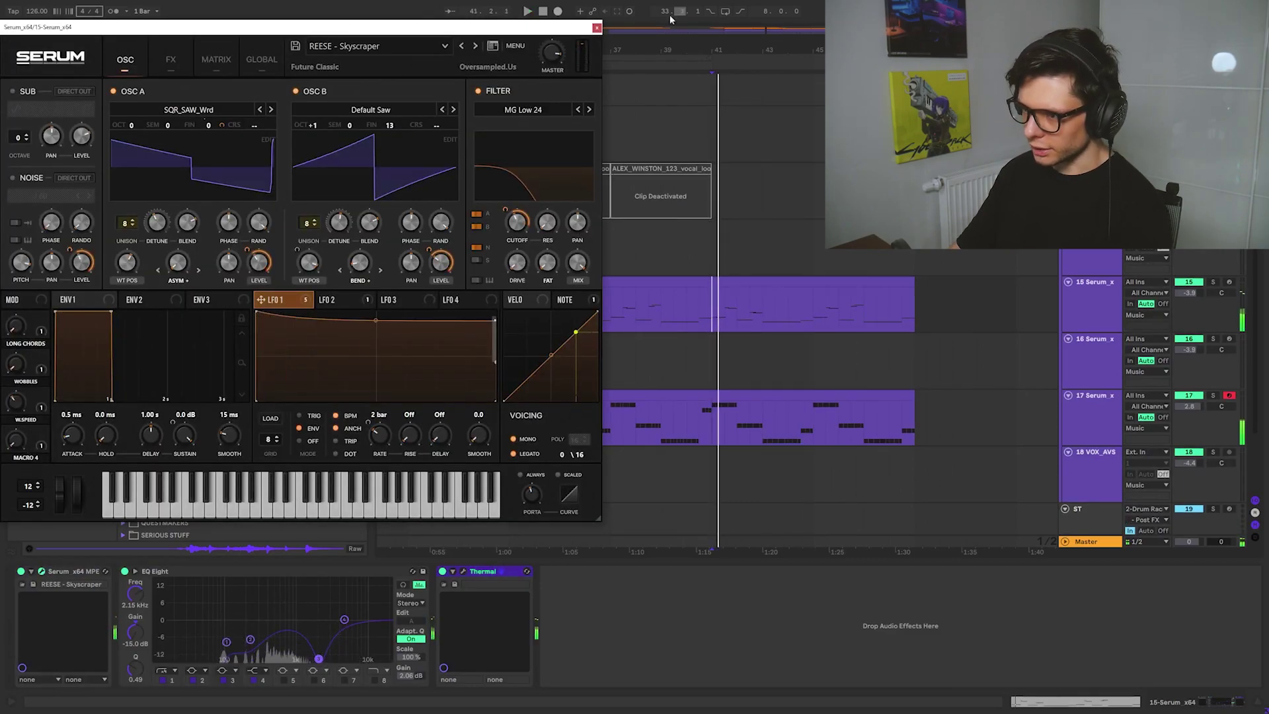
pyautogui.click(597, 27)
# Step: Automate Serum's Macro 4 on track 15 to ramp from minimum to maximum near the middle of bar 33
pyautogui.press('a')
pyautogui.scroll(6, 530, 303)
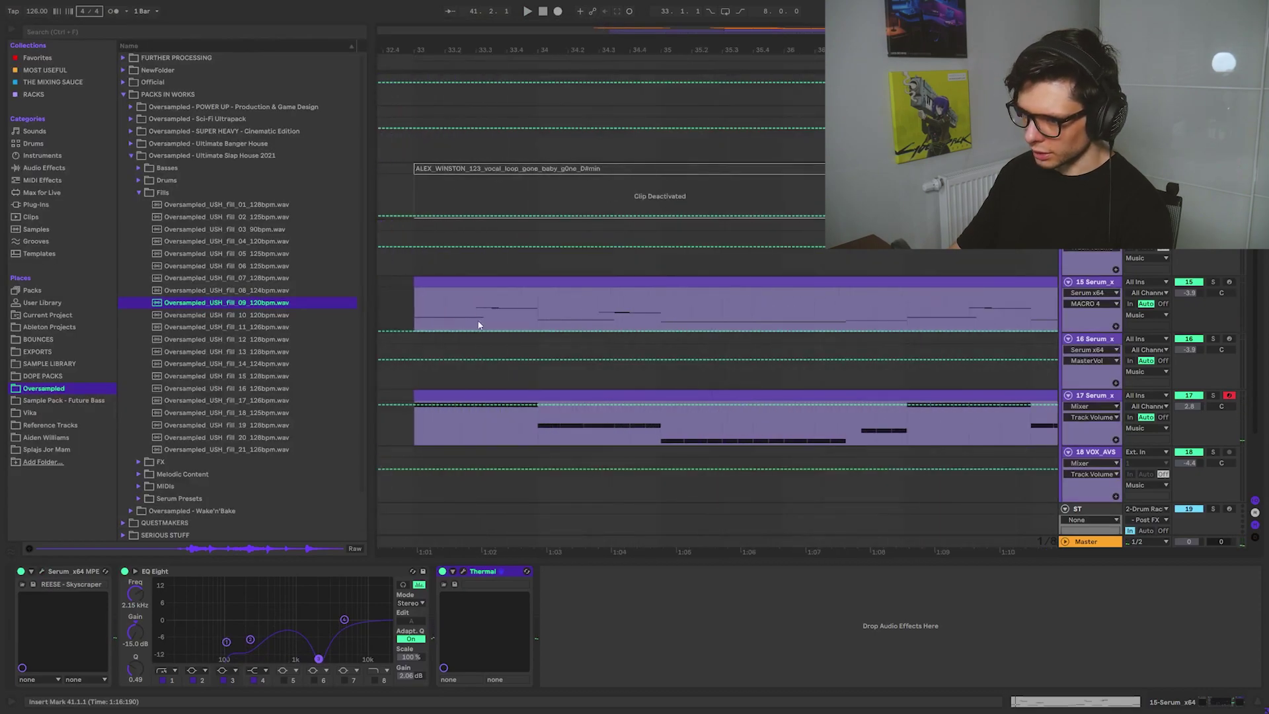
pyautogui.click(464, 330)
pyautogui.click(411, 327)
pyautogui.press('space')
pyautogui.scroll(3, 449, 300)
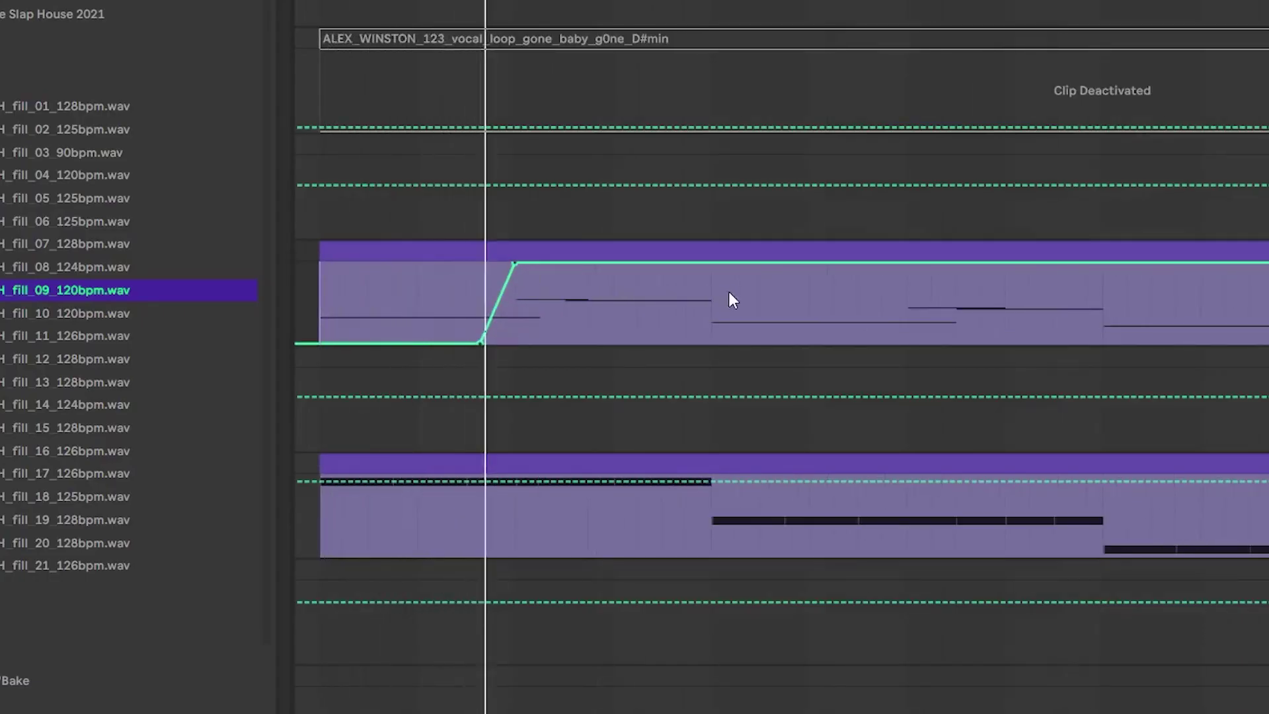
# Step: Lower the breakpoint that ends the Macro 4 ramp to about half of the parameter's range
pyautogui.moveTo(513, 266); pyautogui.dragTo(513, 300)
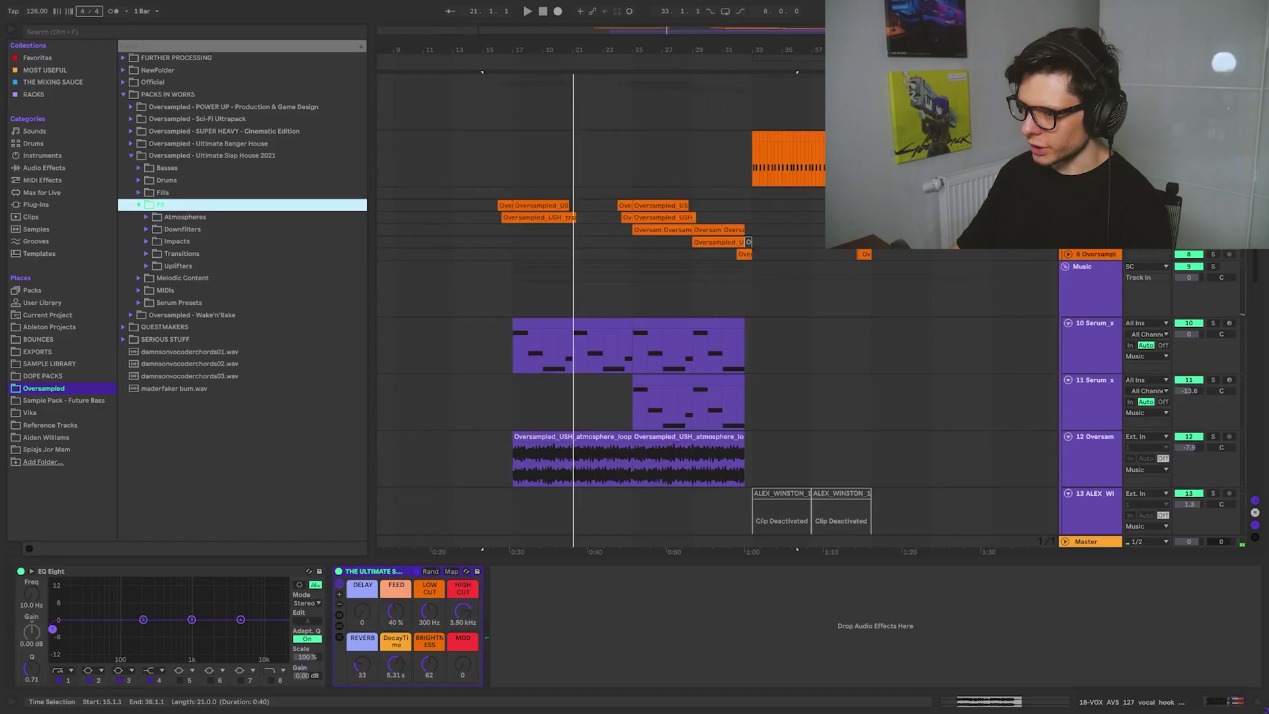
# Step: Insert an audio track in the Drums group and place the atmosphere_loop_09_120bpm_D#minor sample at bar 33 on track 14
pyautogui.hotkey('ctrl', 't')
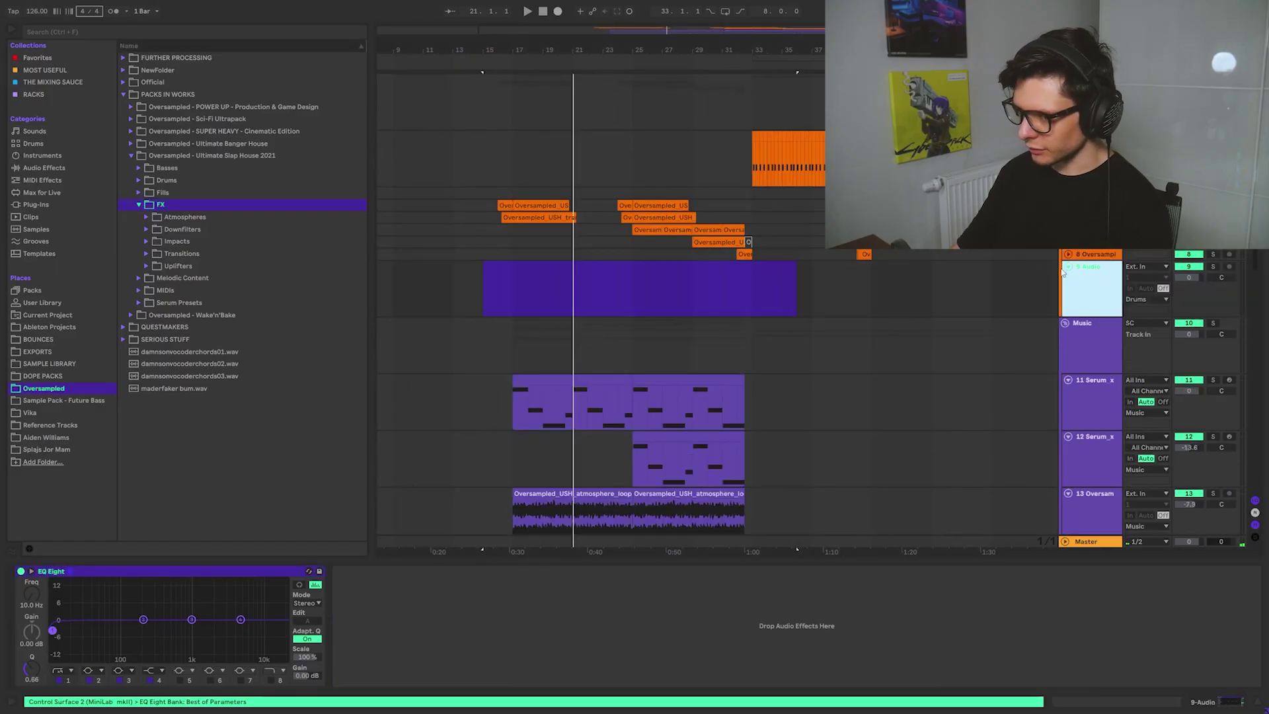
pyautogui.scroll(-1, 1064, 271)
pyautogui.click(258, 302)
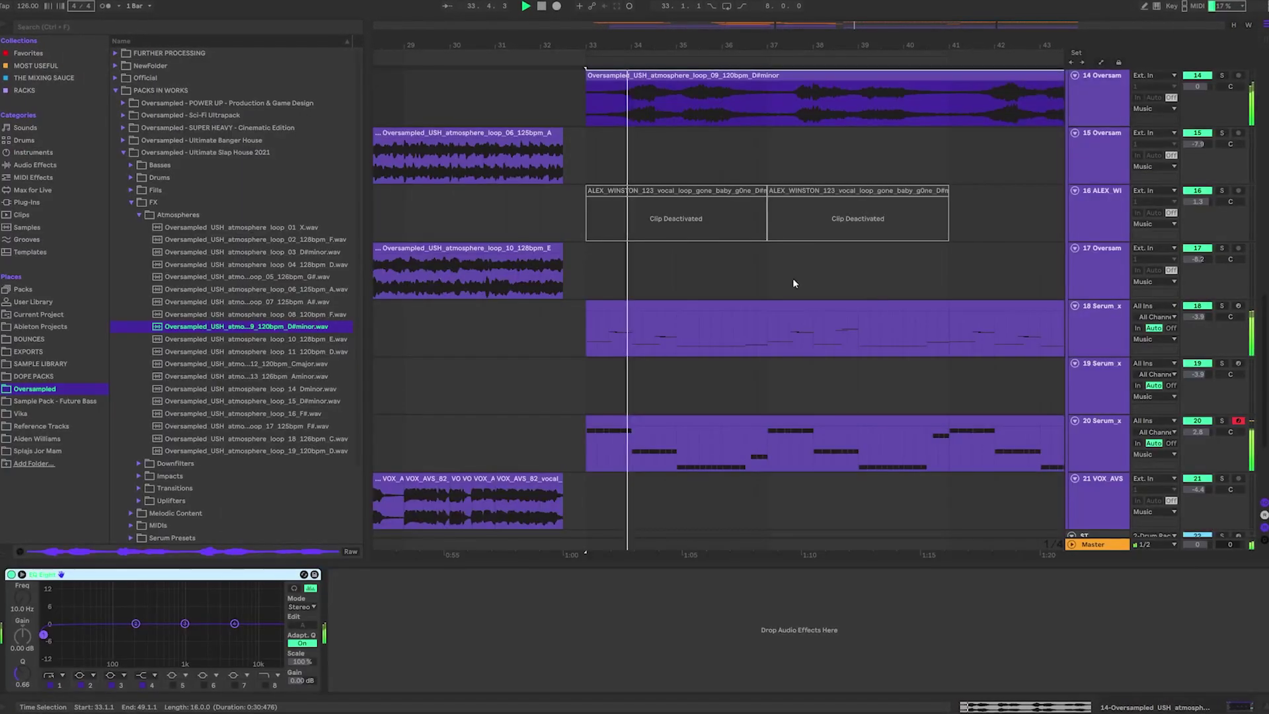
# Step: Lower the volume of the new atmosphere loop's track to about -9.4 dB and change the clip's warp mode
pyautogui.moveTo(838, 235); pyautogui.dragTo(734, 306)
pyautogui.moveTo(1197, 156); pyautogui.dragTo(1197, 178)
pyautogui.scroll(-2, 637, 212)
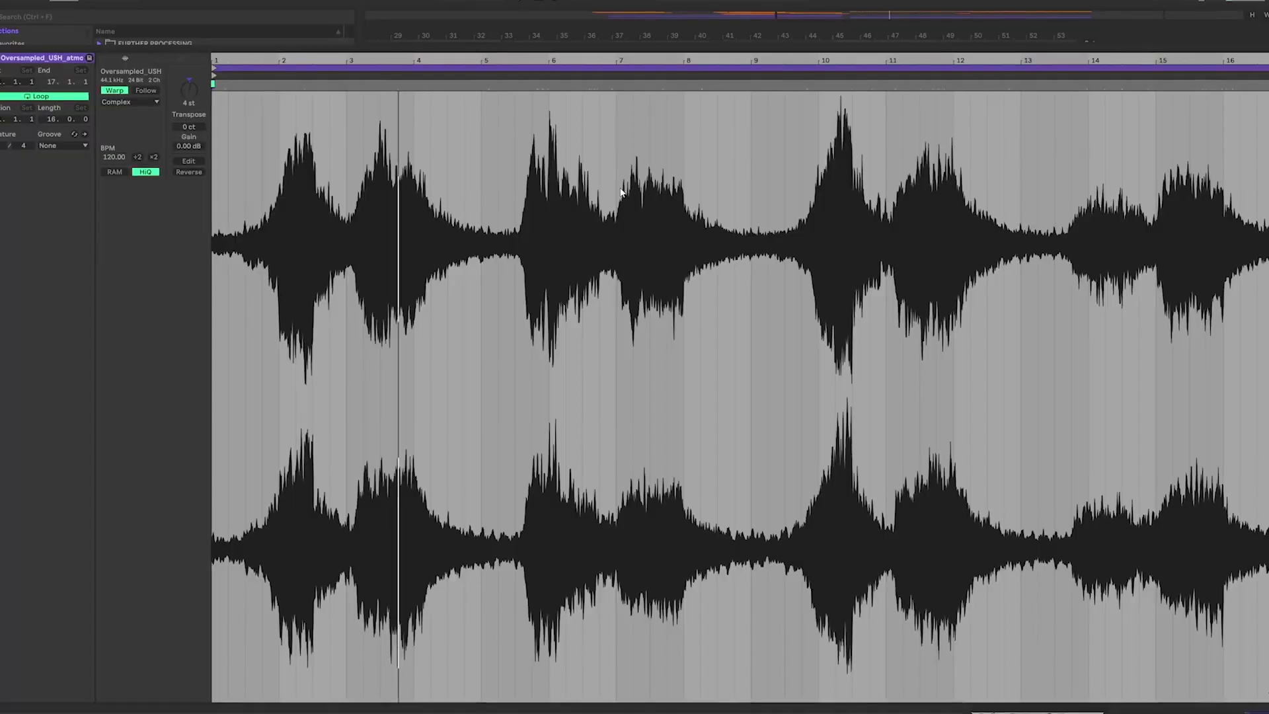
pyautogui.click(129, 101)
pyautogui.click(125, 161)
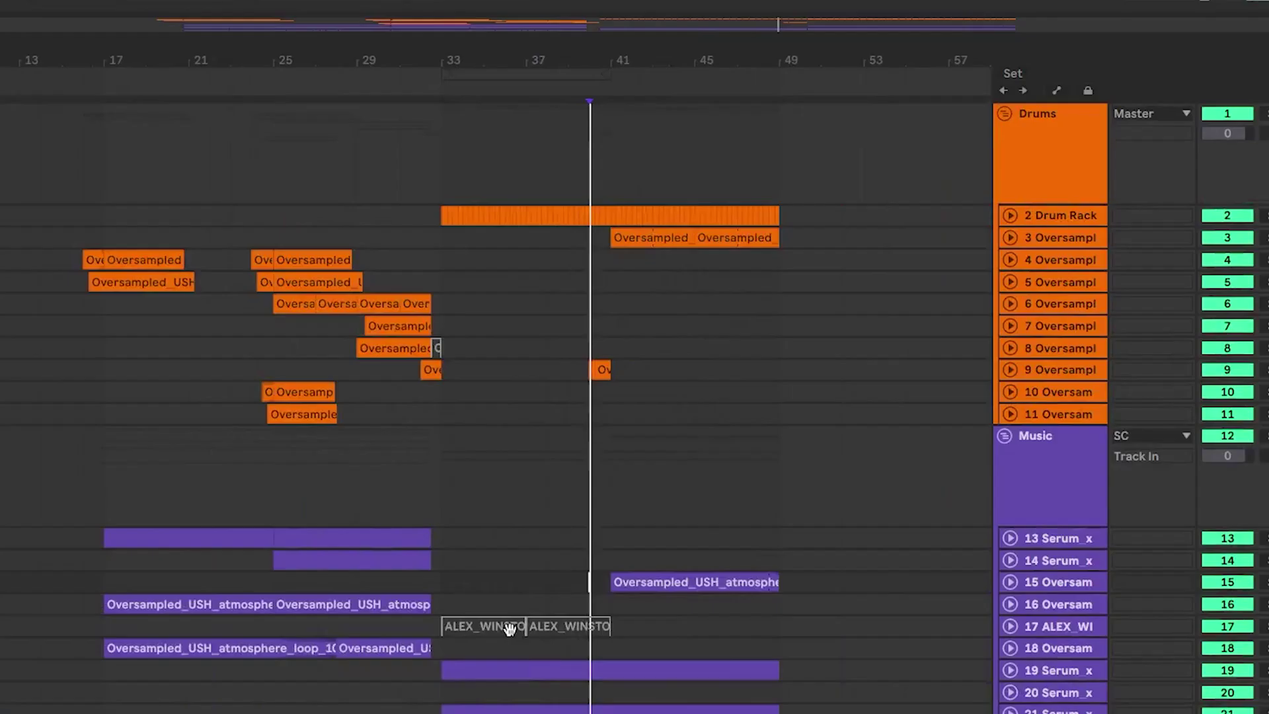
# Step: Place impact and downlifter samples around bar 49 on folded Drums tracks and remove the deactivated vocal loop clips at bar 33
pyautogui.click(509, 628)
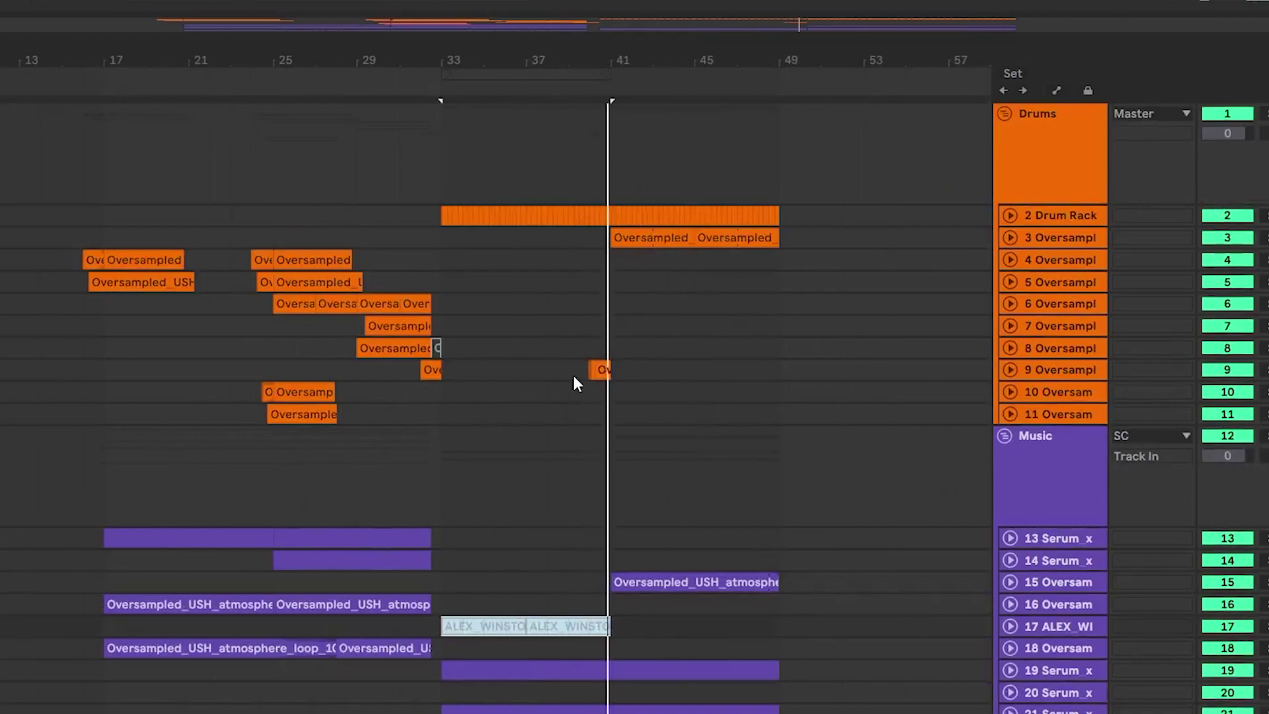
pyautogui.click(1006, 372)
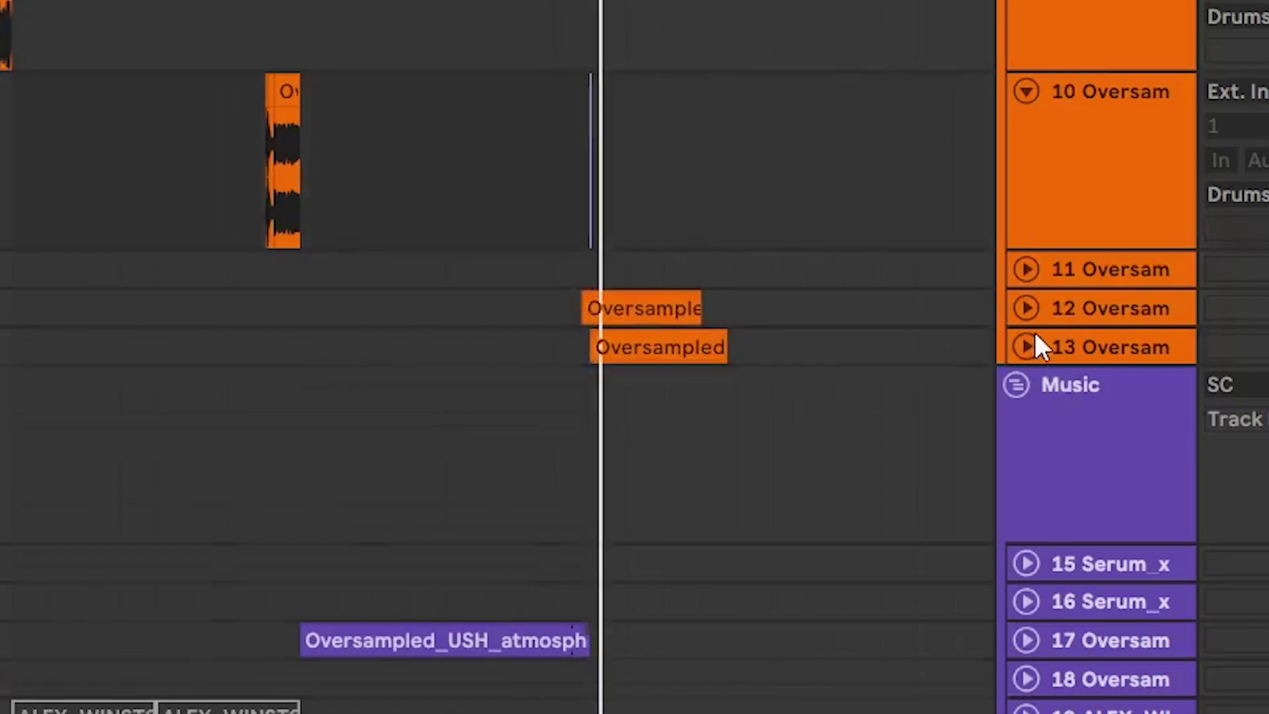
pyautogui.click(1028, 346)
pyautogui.click(674, 341)
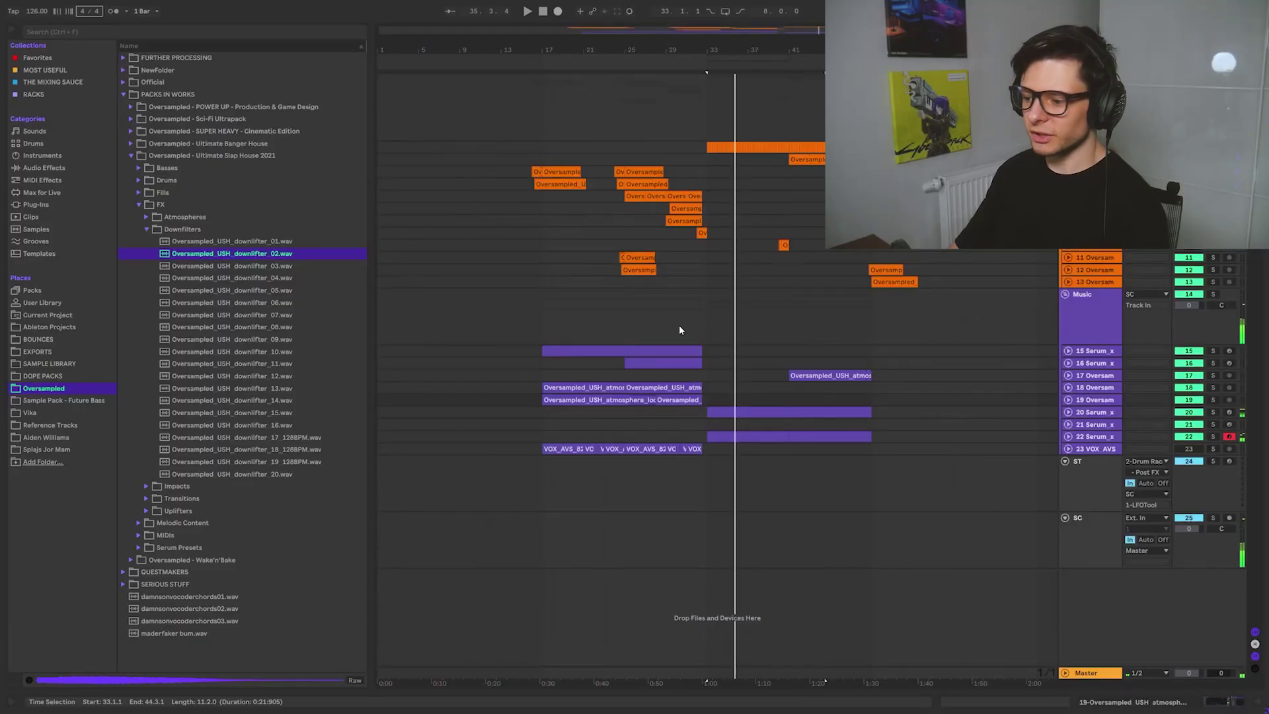
# Step: Fold the ST and SC tracks and reactivate the VOX_AVS vocal track 23, leaving it folded
pyautogui.scroll(5, 680, 324)
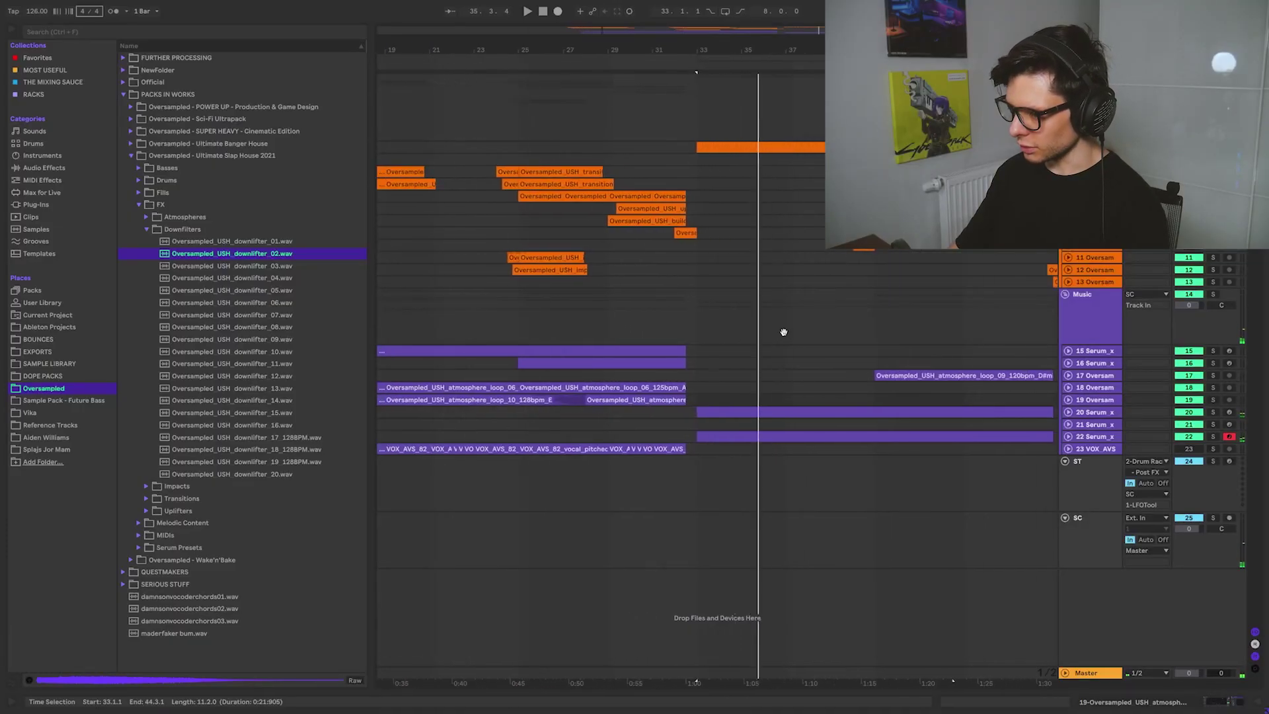
pyautogui.scroll(-3, 782, 331)
pyautogui.click(1065, 461)
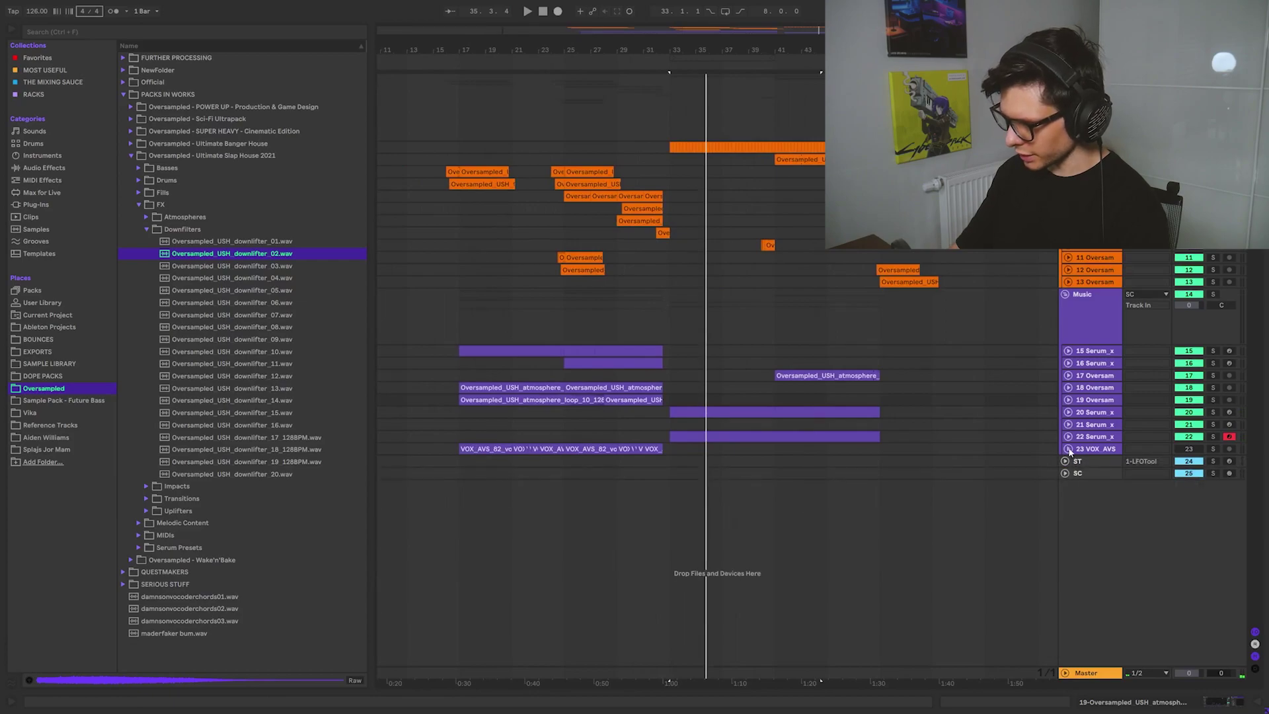
pyautogui.click(1069, 449)
pyautogui.moveTo(460, 473); pyautogui.dragTo(825, 492)
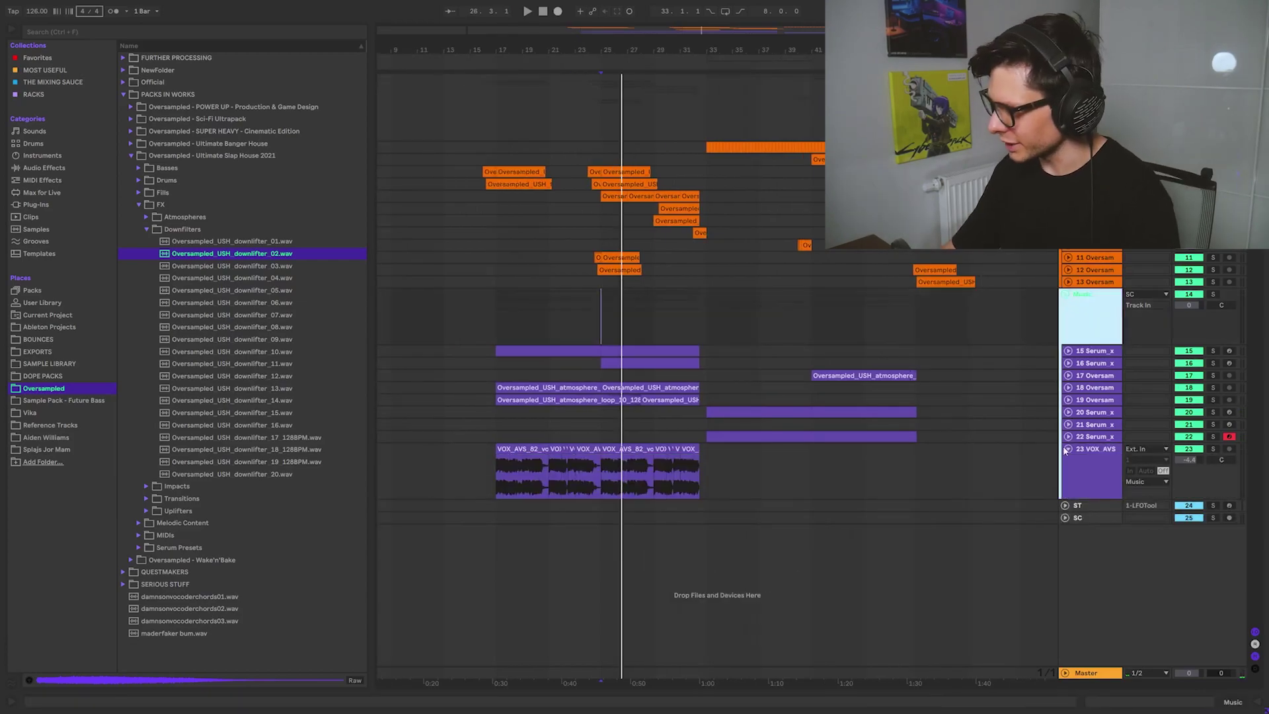
pyautogui.click(1068, 449)
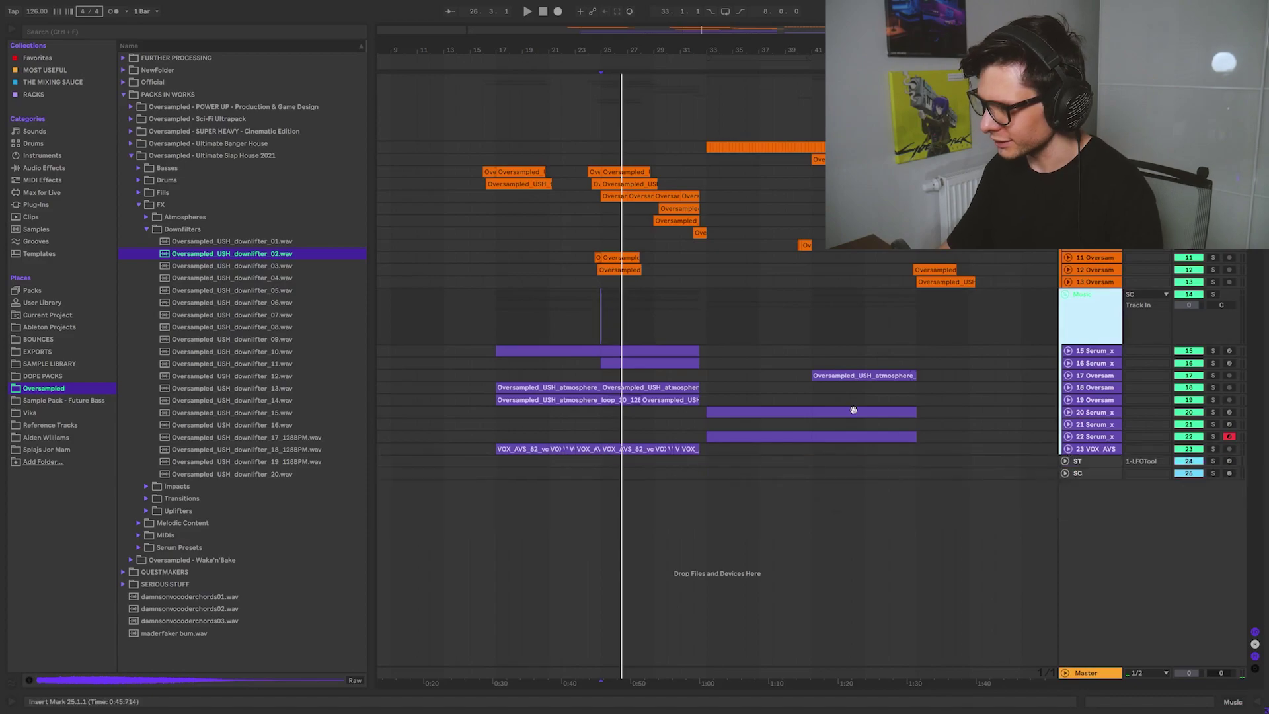
# Step: Hide the browser and play the arrangement from bar 16 to check the build-up and drop
pyautogui.scroll(-2, 852, 410)
pyautogui.click(725, 340)
pyautogui.click(537, 300)
pyautogui.press('+')
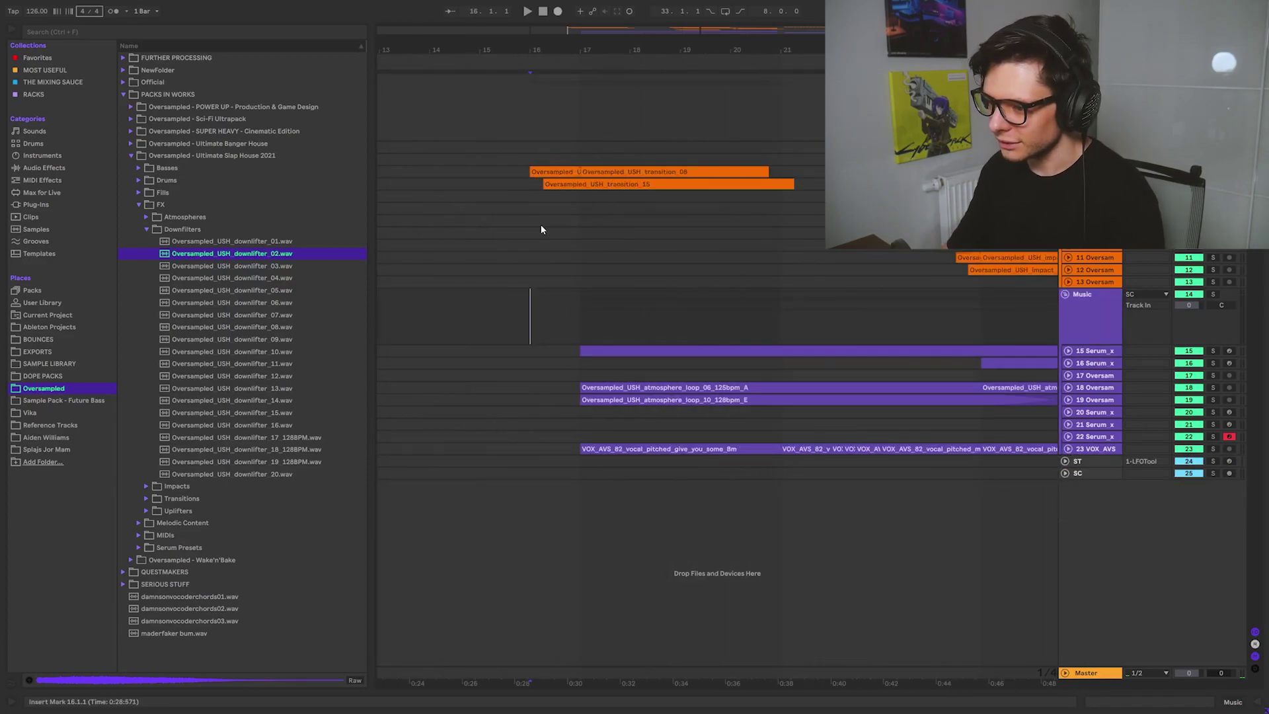
pyautogui.hotkey('ctrl', 'alt', 'b')
pyautogui.press('space')
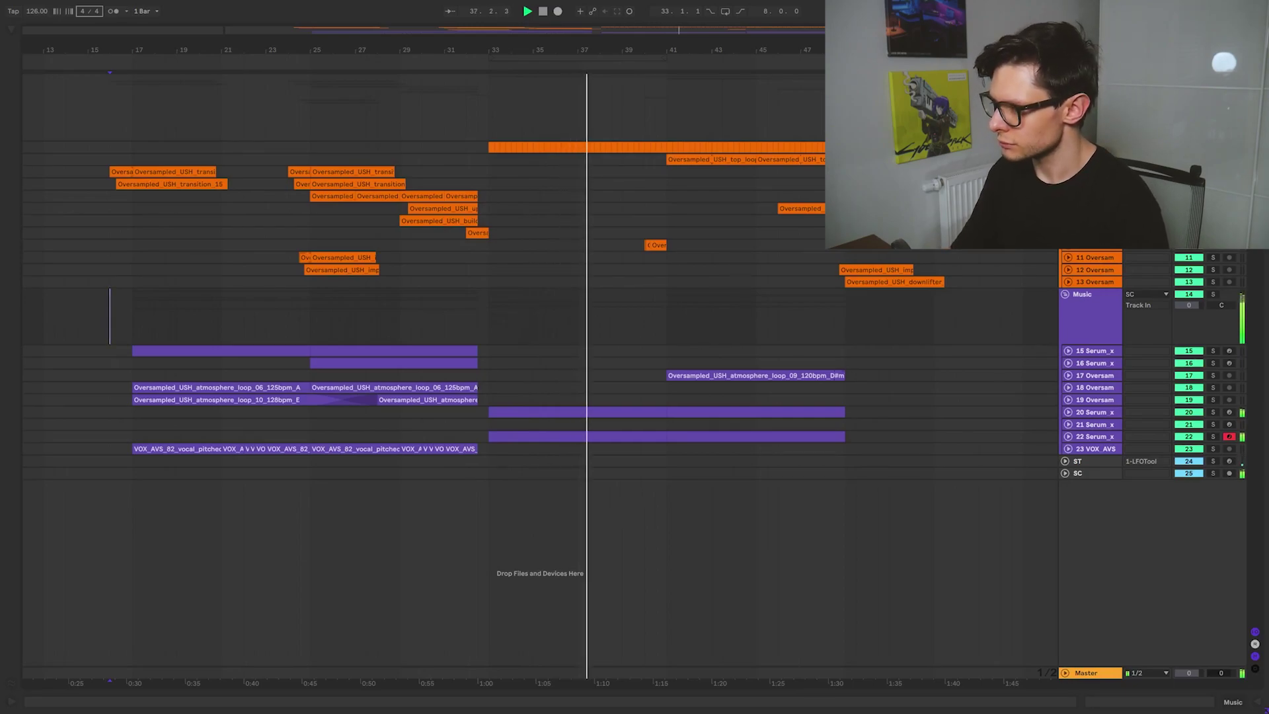
# Step: Unfold the Music tracks and copy the first eight bars of vocal clips on track 23 to bar 33
pyautogui.keyDown('alt'); pyautogui.click(1070, 450); pyautogui.keyUp('alt')
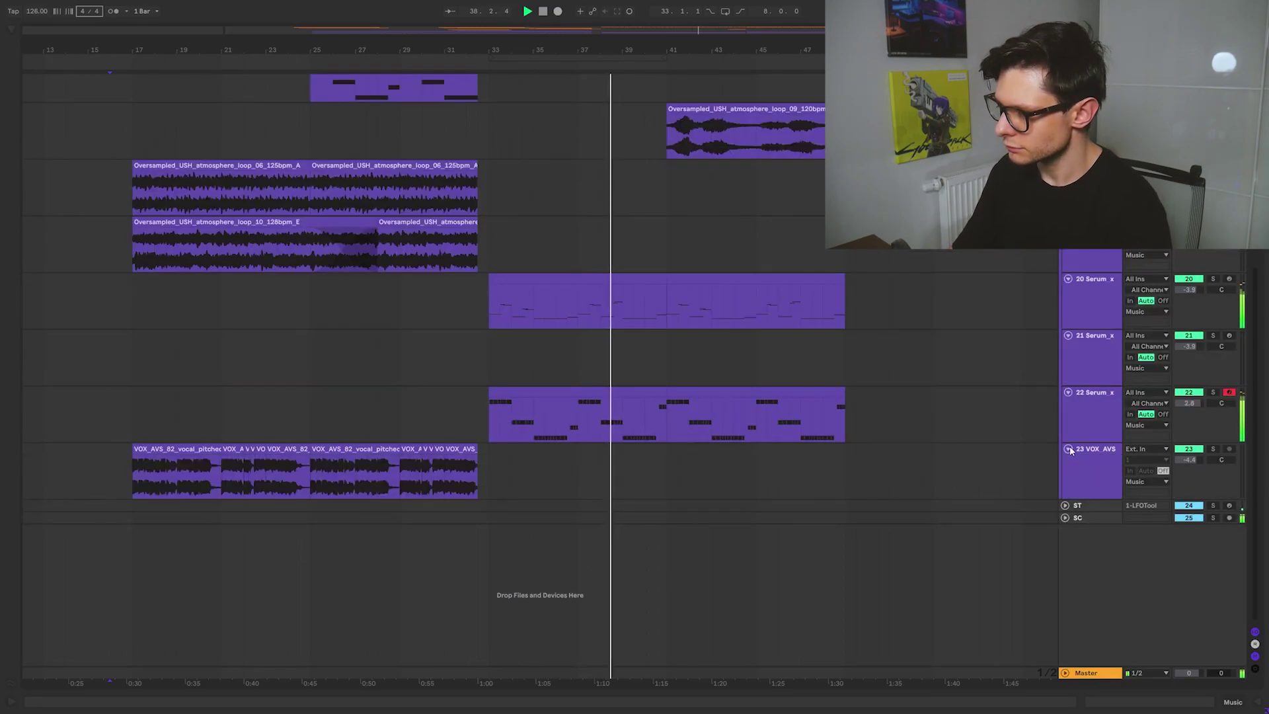
pyautogui.moveTo(867, 437); pyautogui.dragTo(878, 518)
pyautogui.click(191, 535)
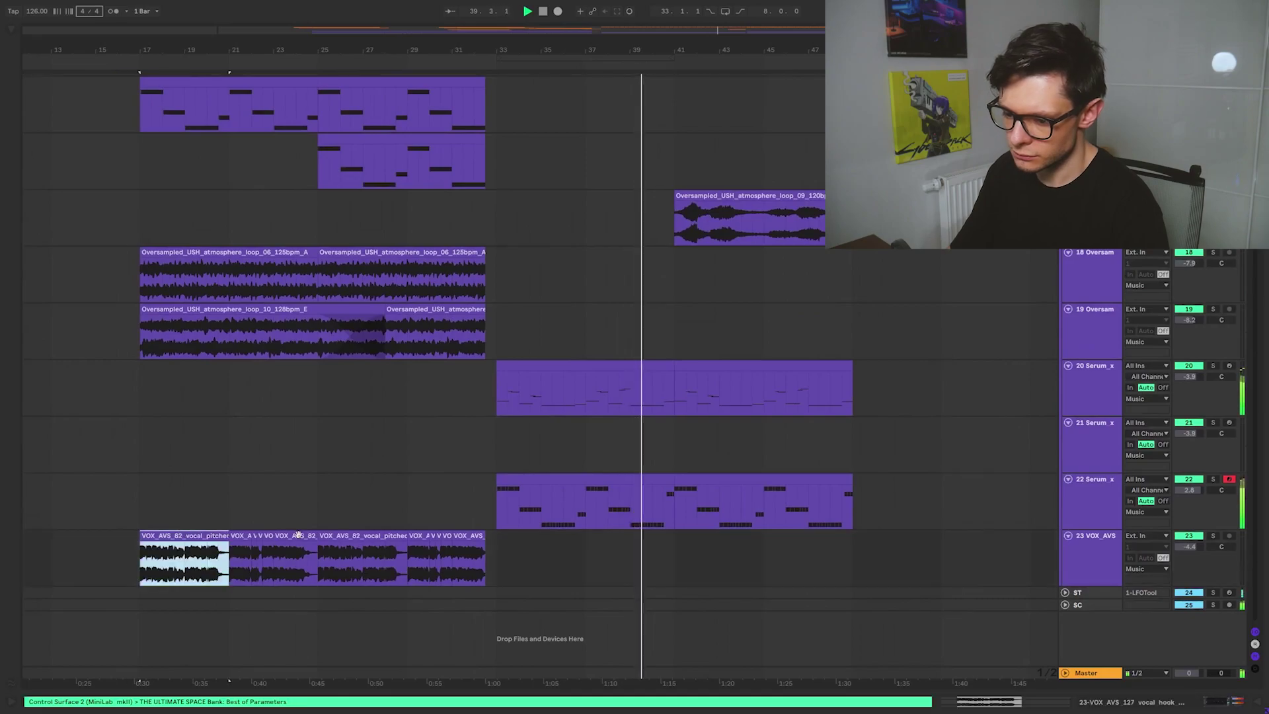
pyautogui.keyDown('shift'); pyautogui.click(296, 535); pyautogui.keyUp('shift')
pyautogui.click(498, 538)
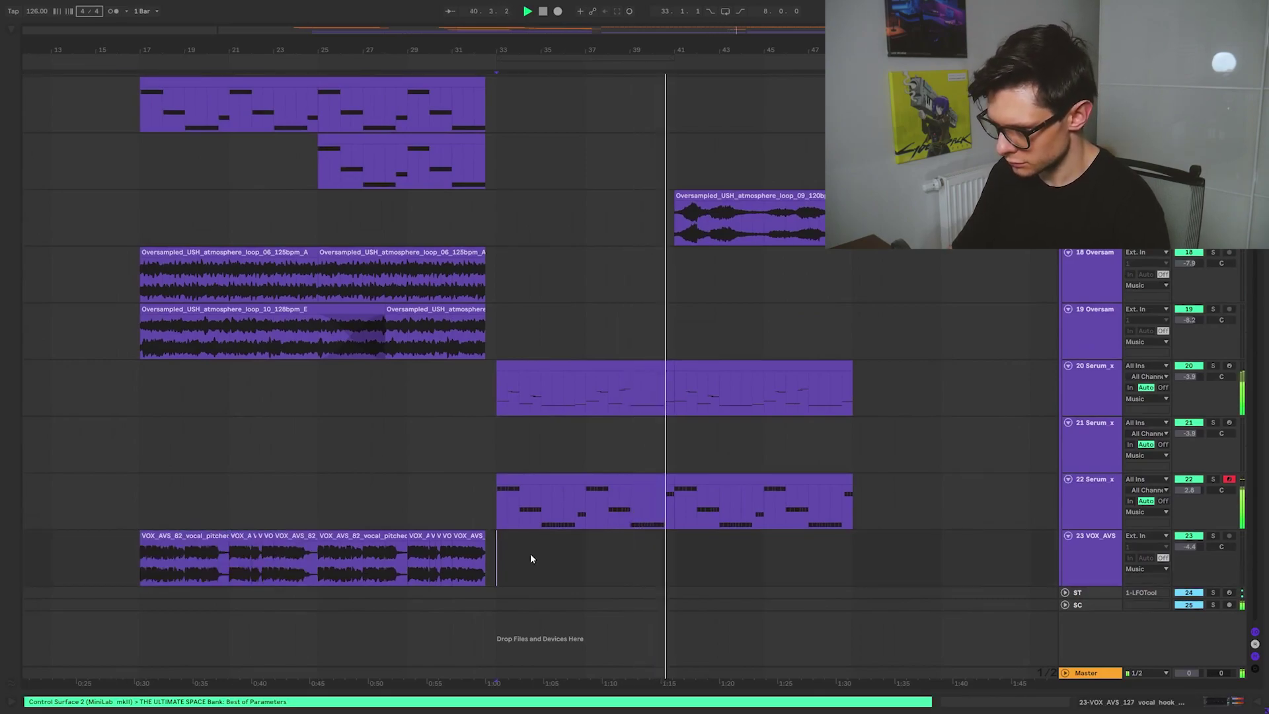
pyautogui.hotkey('ctrl', 'v')
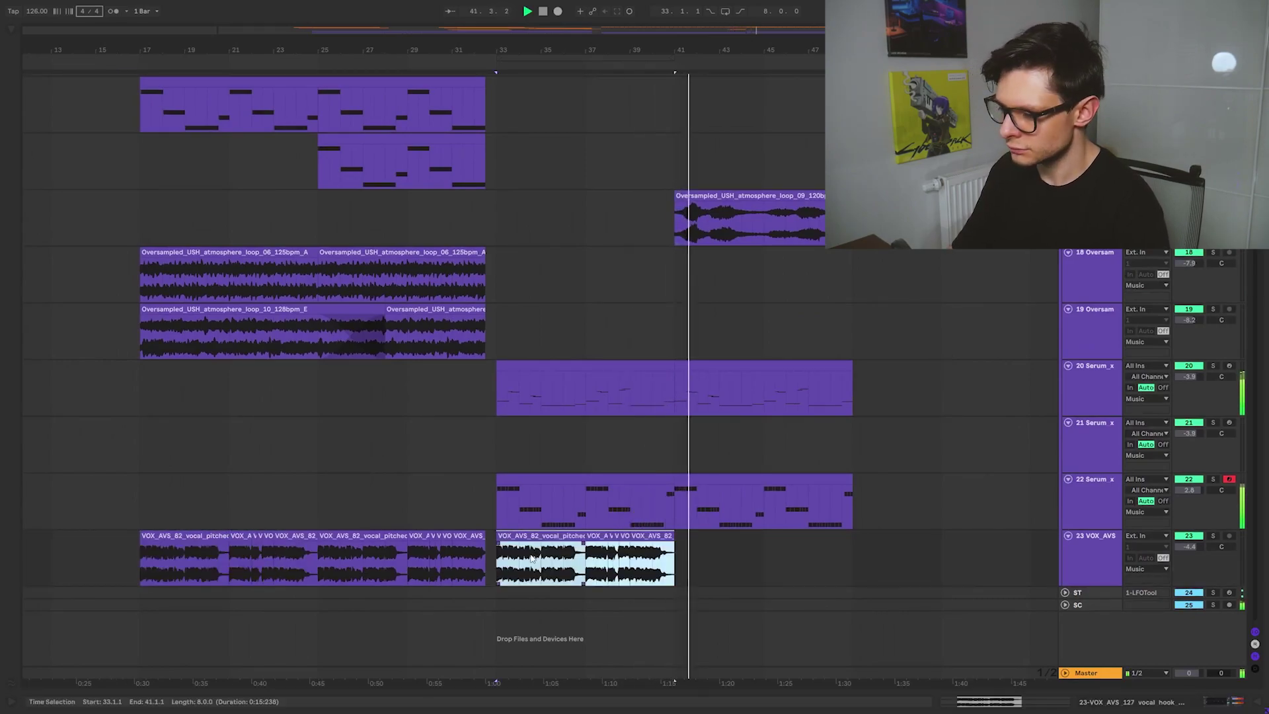
# Step: Review the drop's drum, atmosphere, Serum and vocal tracks while the arrangement plays
pyautogui.moveTo(784, 399); pyautogui.dragTo(785, 443)
pyautogui.moveTo(692, 630); pyautogui.dragTo(703, 627)
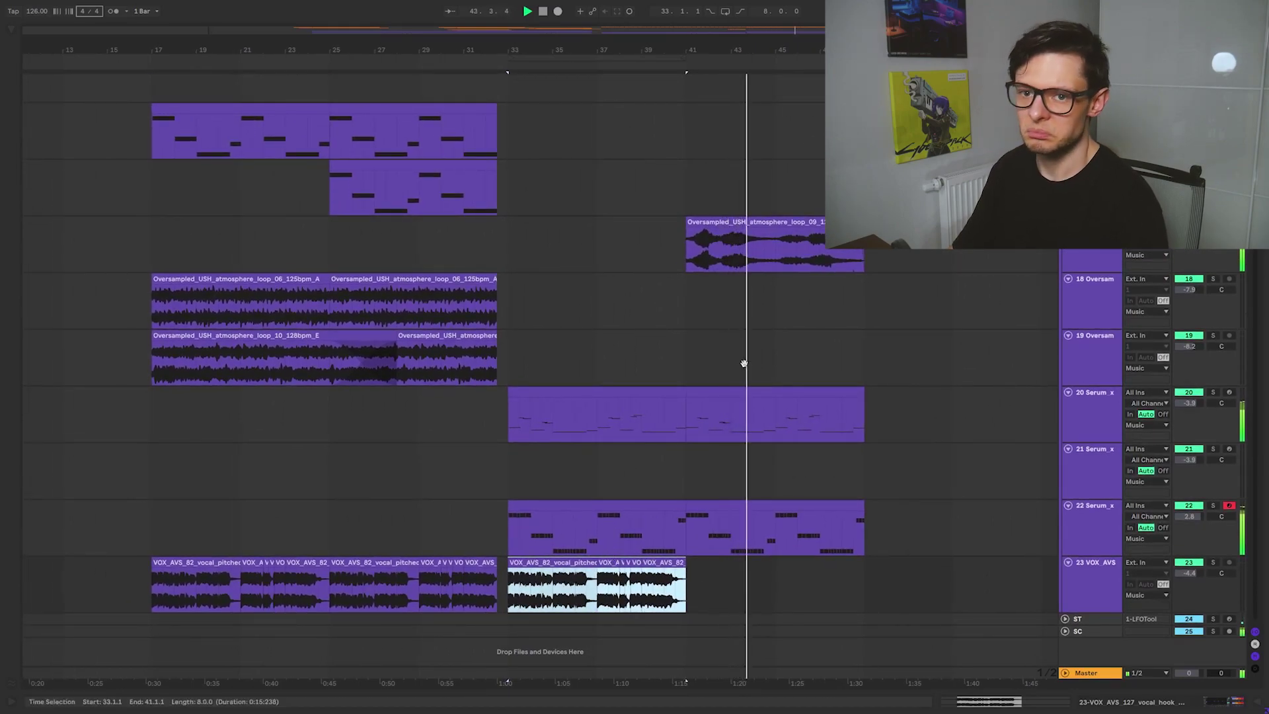
pyautogui.moveTo(743, 363); pyautogui.dragTo(700, 586)
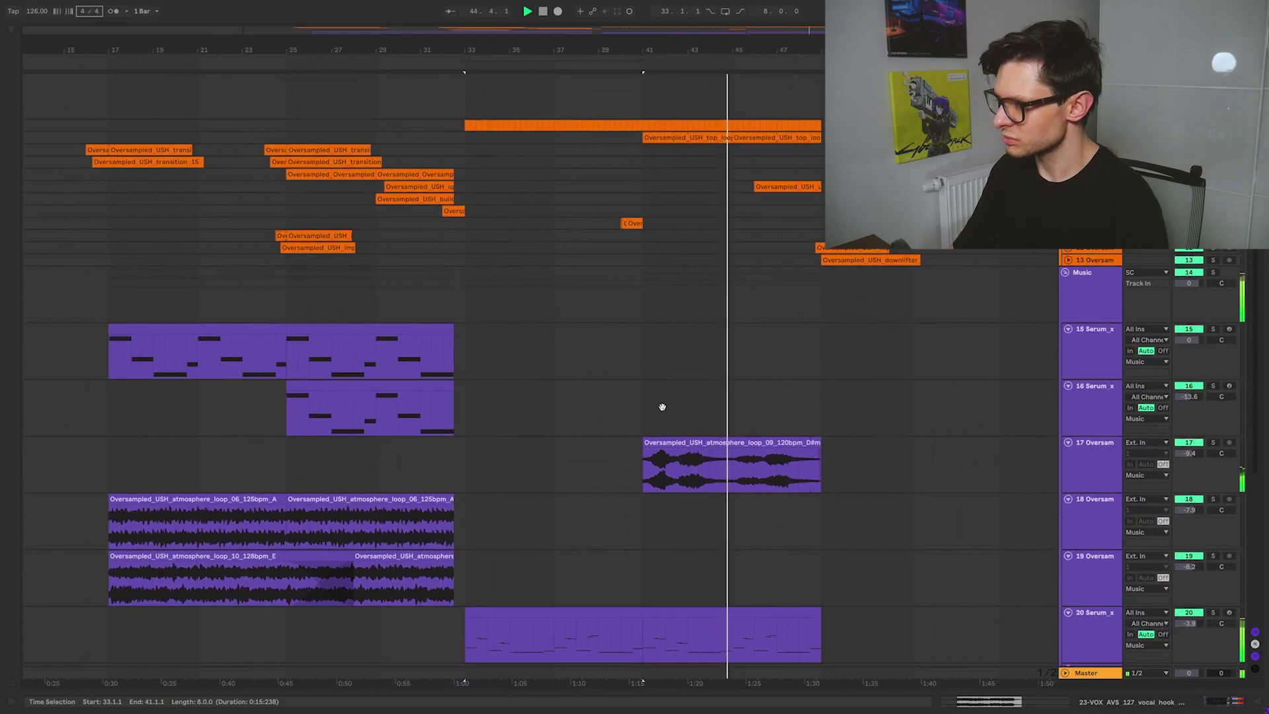
pyautogui.moveTo(665, 470); pyautogui.dragTo(683, 495)
pyautogui.moveTo(707, 561); pyautogui.dragTo(681, 575)
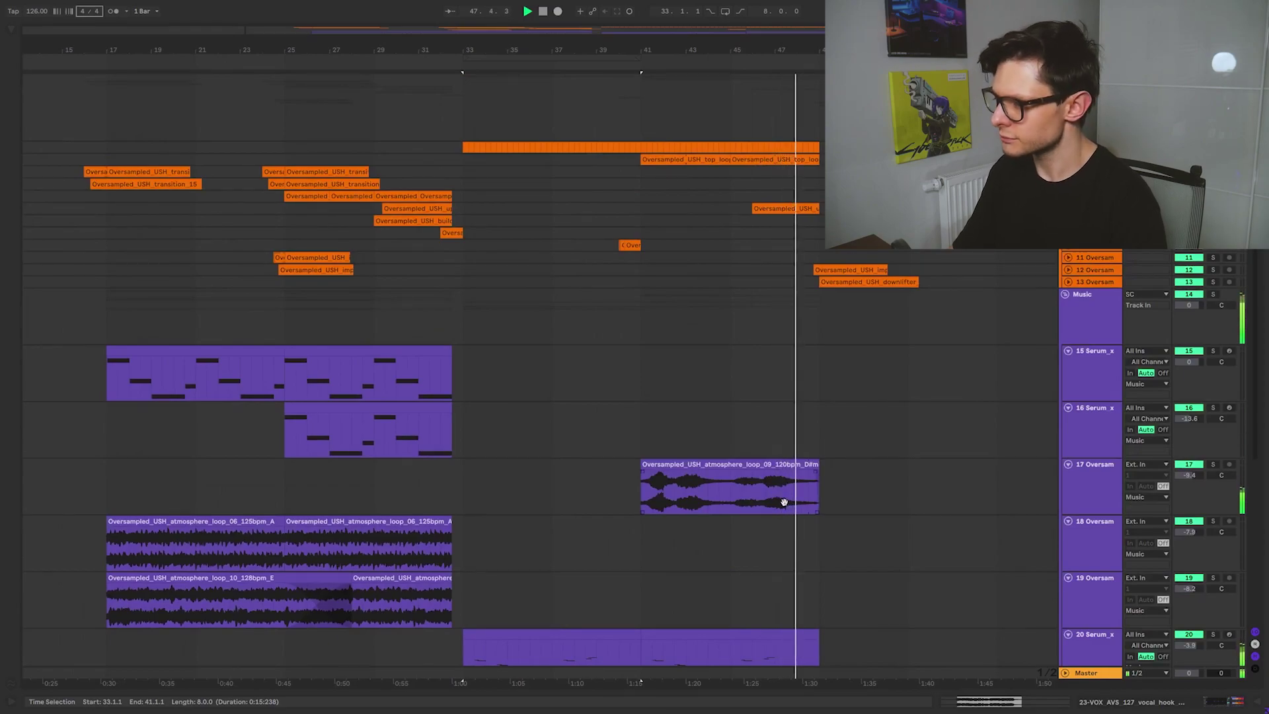
pyautogui.scroll(-5, 710, 534)
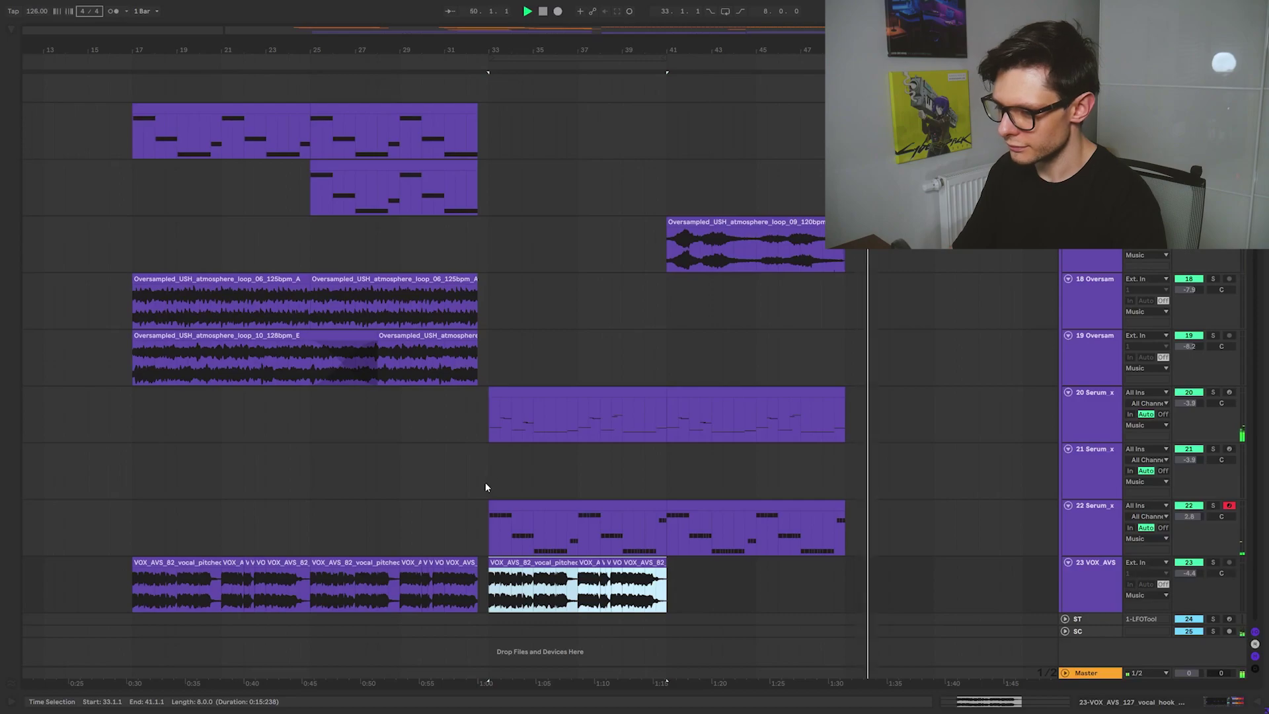
# Step: Place the insertion point at bar 32 on track 21, just before the drop
pyautogui.scroll(2, 468, 476)
pyautogui.click(469, 471)
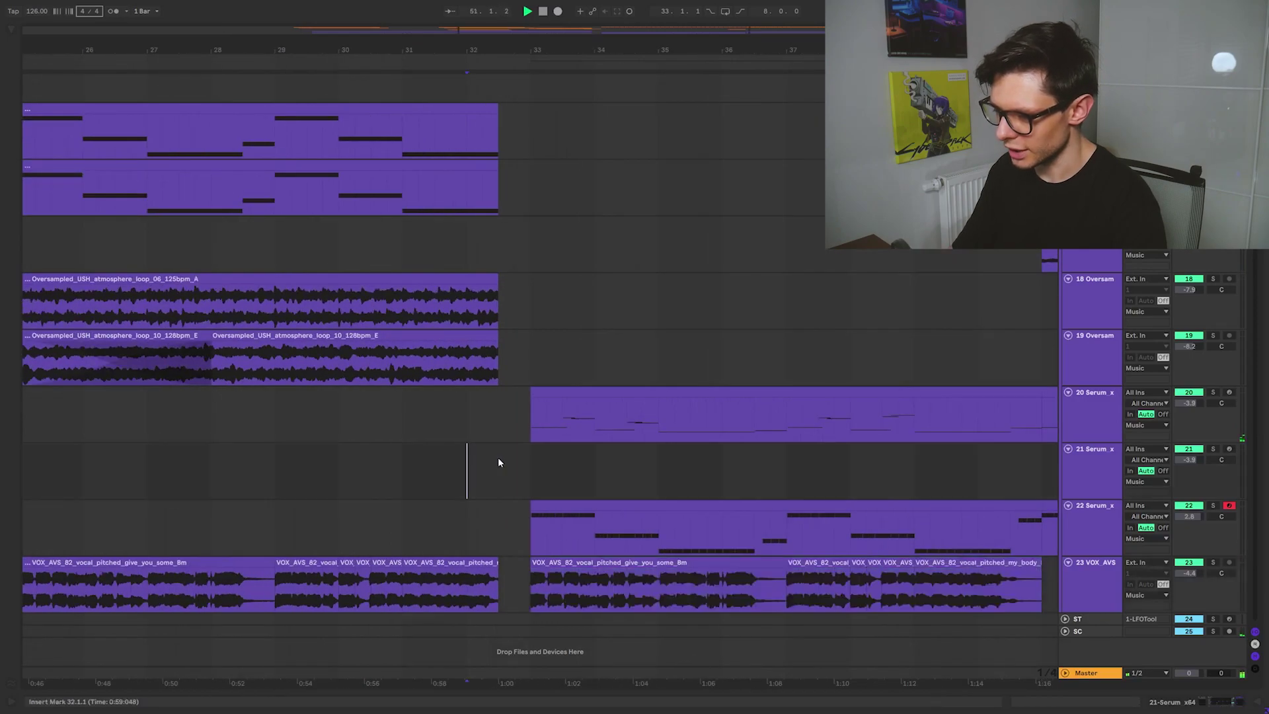